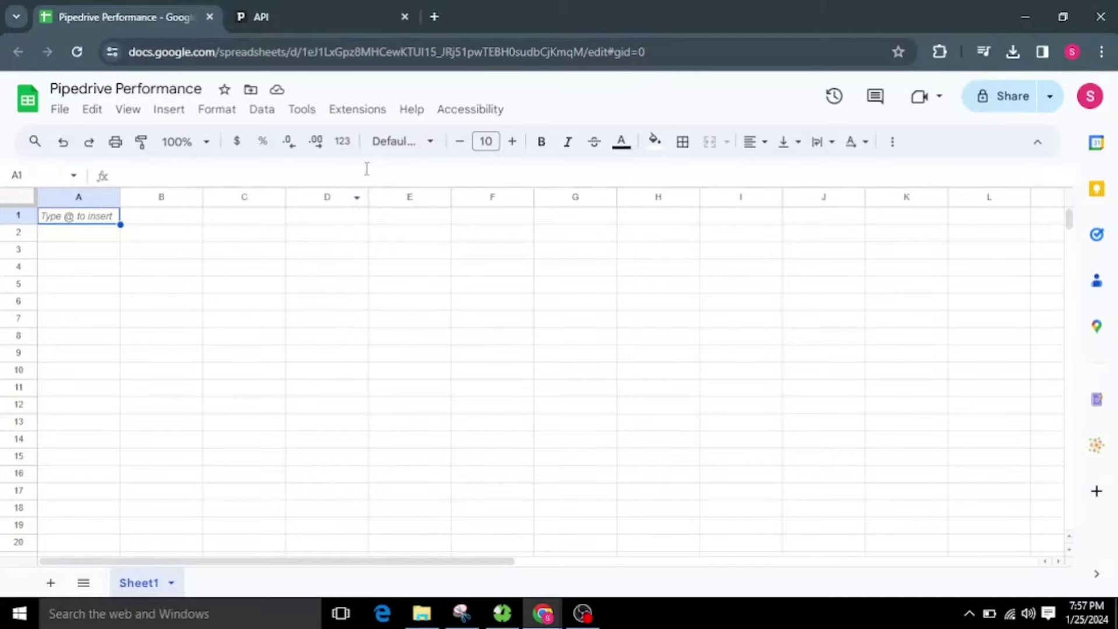
Start the Sheet Director add-on, search its apps for "pip" and choose Pipedrive.
{"action": "left_click", "coordinate": [360, 110]}
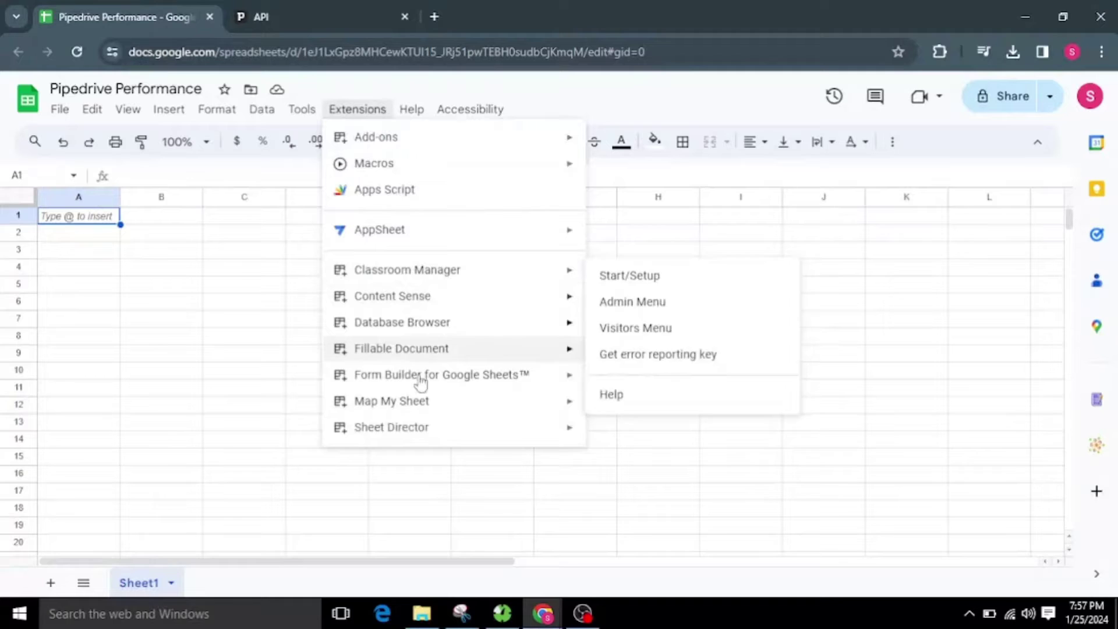
{"action": "mouse_move", "coordinate": [516, 439]}
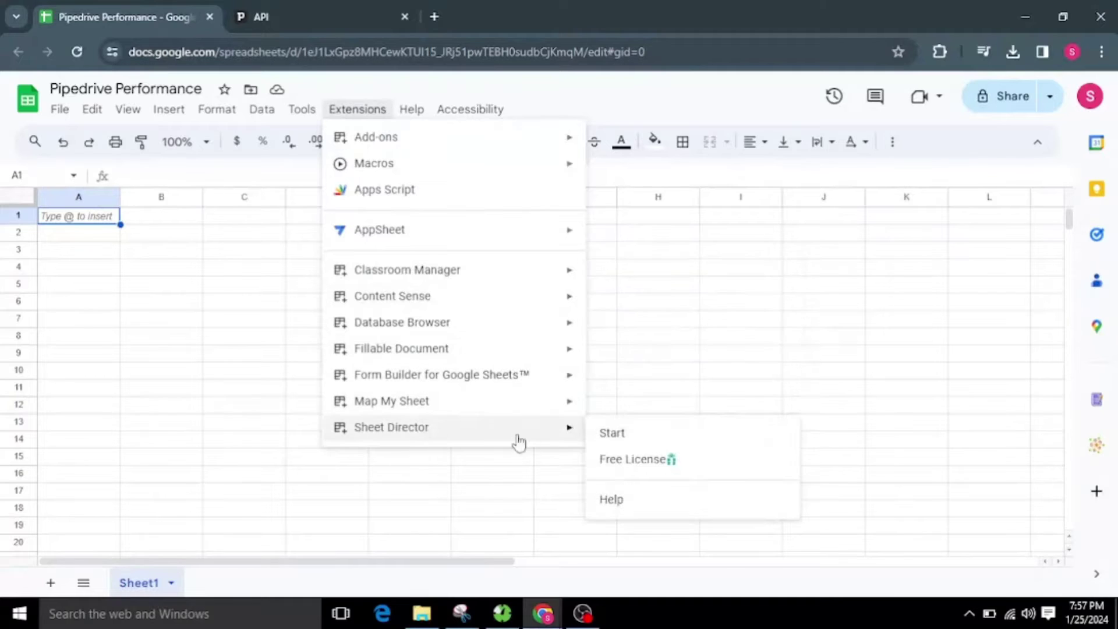
{"action": "left_click", "coordinate": [616, 443]}
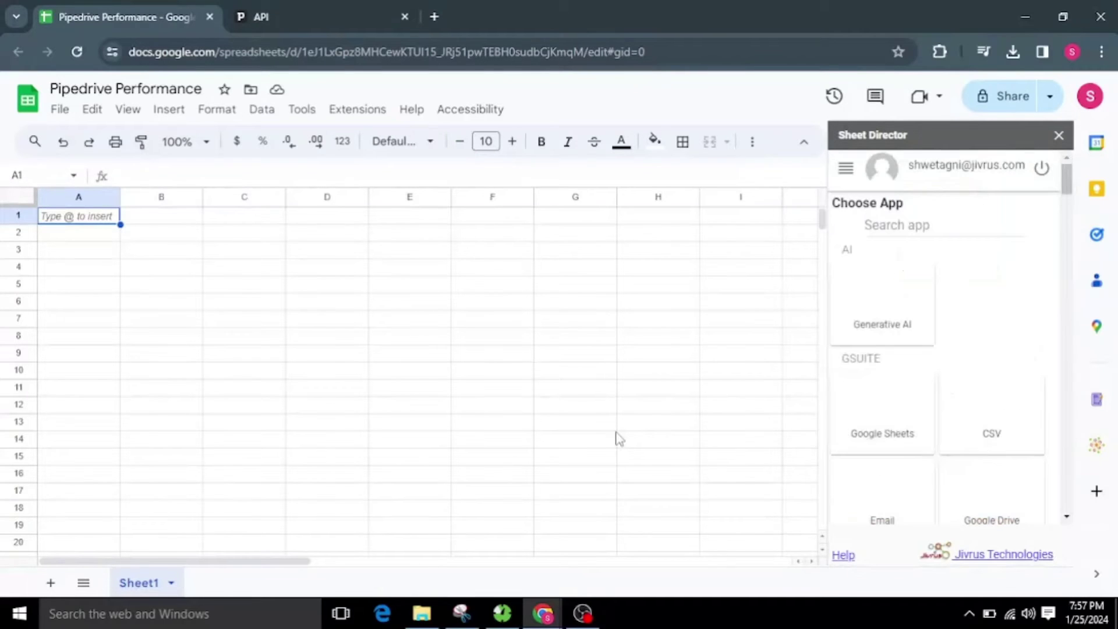
{"action": "left_click", "coordinate": [975, 225]}
{"action": "type", "text": "pip"}
{"action": "left_click", "coordinate": [916, 282]}
{"action": "scroll", "coordinate": [911, 294], "scroll_direction": "down", "scroll_amount": 3}
Copy the API key from the Pipedrive API settings and connect Sheet Director to Pipedrive with it.
{"action": "left_click", "coordinate": [384, 16]}
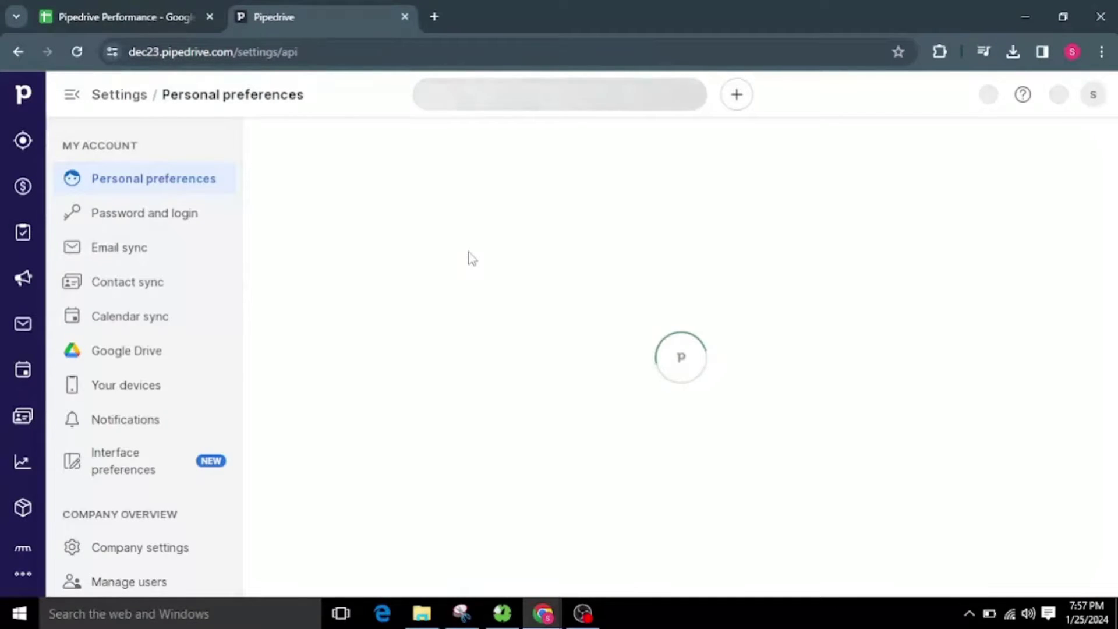
{"action": "left_click", "coordinate": [594, 319]}
{"action": "left_click", "coordinate": [168, 11]}
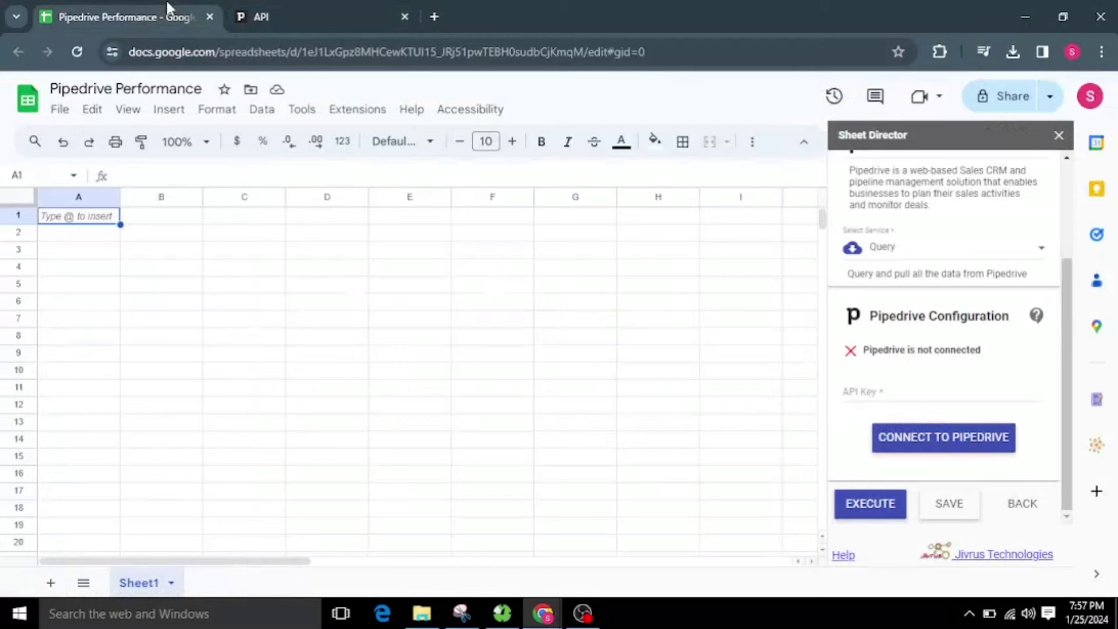
{"action": "left_click", "coordinate": [928, 389]}
{"action": "right_click", "coordinate": [927, 389]}
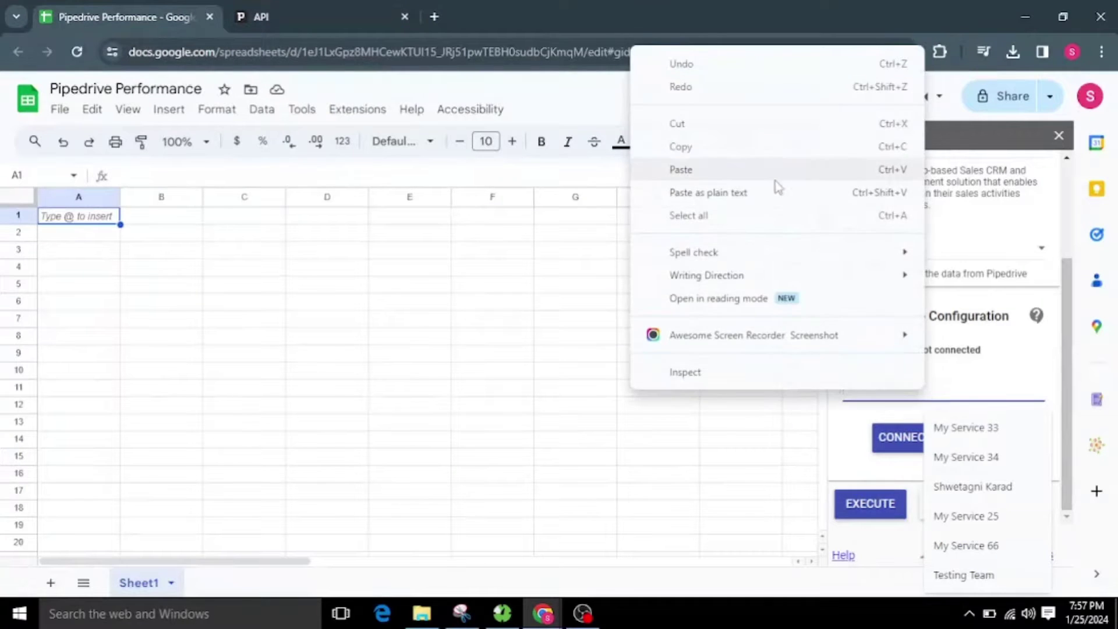
{"action": "left_click", "coordinate": [773, 187]}
{"action": "left_click", "coordinate": [935, 443]}
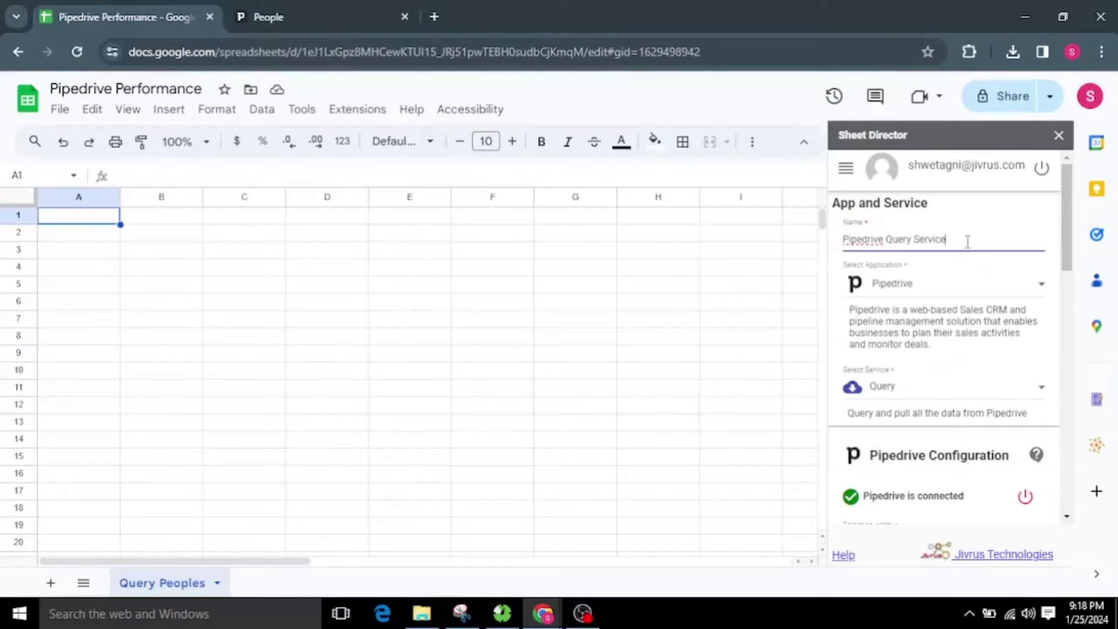
Use Pipedrive Query Service as the service name and People as the entity to query.
{"action": "left_click_drag", "start_coordinate": [967, 241], "coordinate": [838, 258]}
{"action": "left_click", "coordinate": [962, 240]}
{"action": "scroll", "coordinate": [908, 399], "scroll_direction": "down", "scroll_amount": 3}
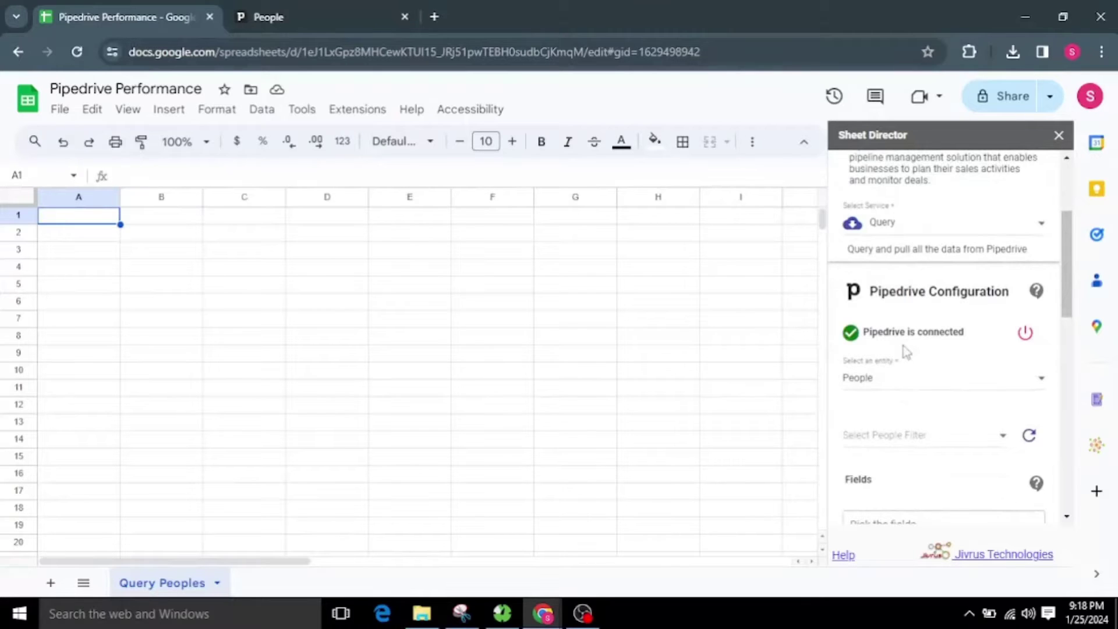
{"action": "left_click", "coordinate": [871, 390]}
{"action": "left_click", "coordinate": [868, 387]}
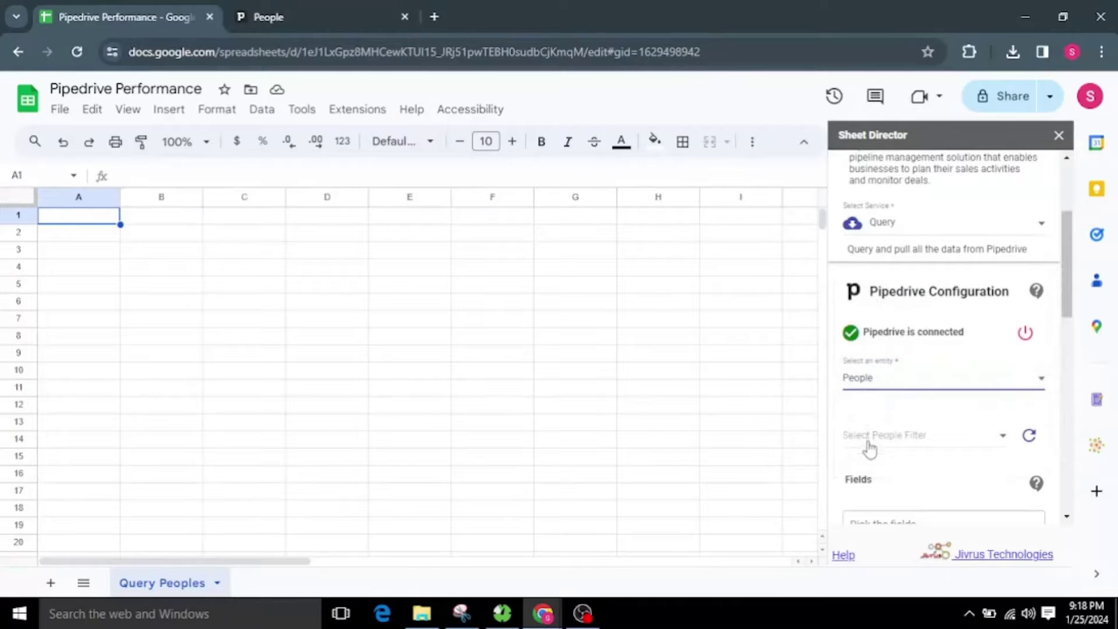
Pick ID, Name, Label, Email Value, Owner Name and Visible to as the query fields and leave the people filter empty.
{"action": "scroll", "coordinate": [869, 443], "scroll_direction": "down", "scroll_amount": 3}
{"action": "left_click", "coordinate": [873, 388]}
{"action": "type", "text": "em"}
{"action": "left_click", "coordinate": [877, 411]}
{"action": "type", "text": "own"}
{"action": "left_click", "coordinate": [882, 437]}
{"action": "left_click_drag", "start_coordinate": [1037, 475], "coordinate": [1038, 502]}
{"action": "left_click", "coordinate": [871, 501]}
{"action": "left_click", "coordinate": [961, 318]}
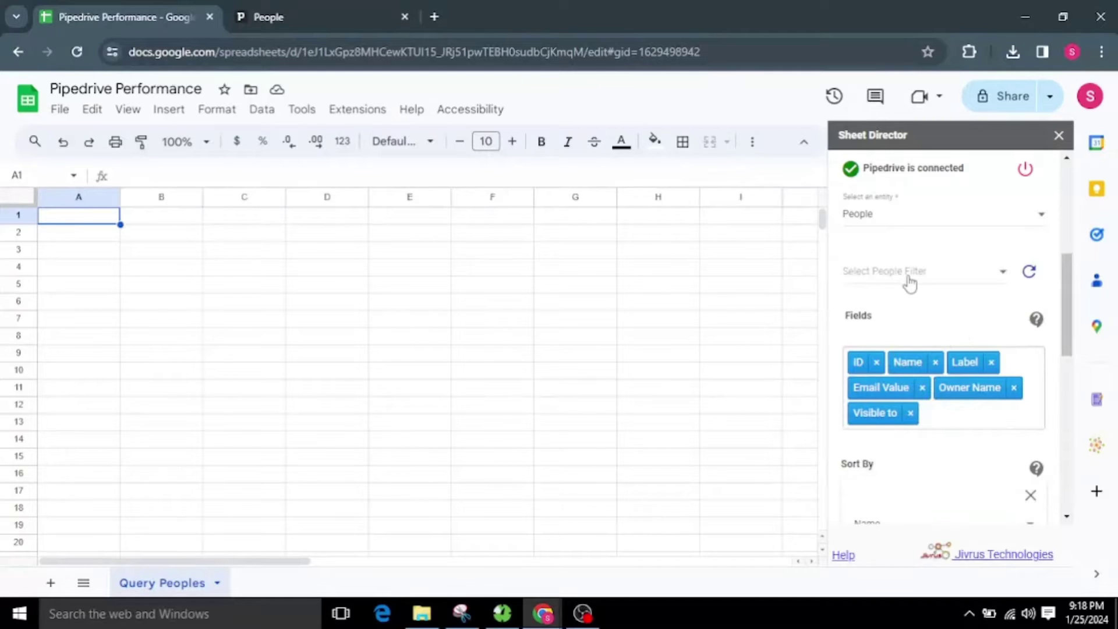
{"action": "left_click", "coordinate": [960, 281]}
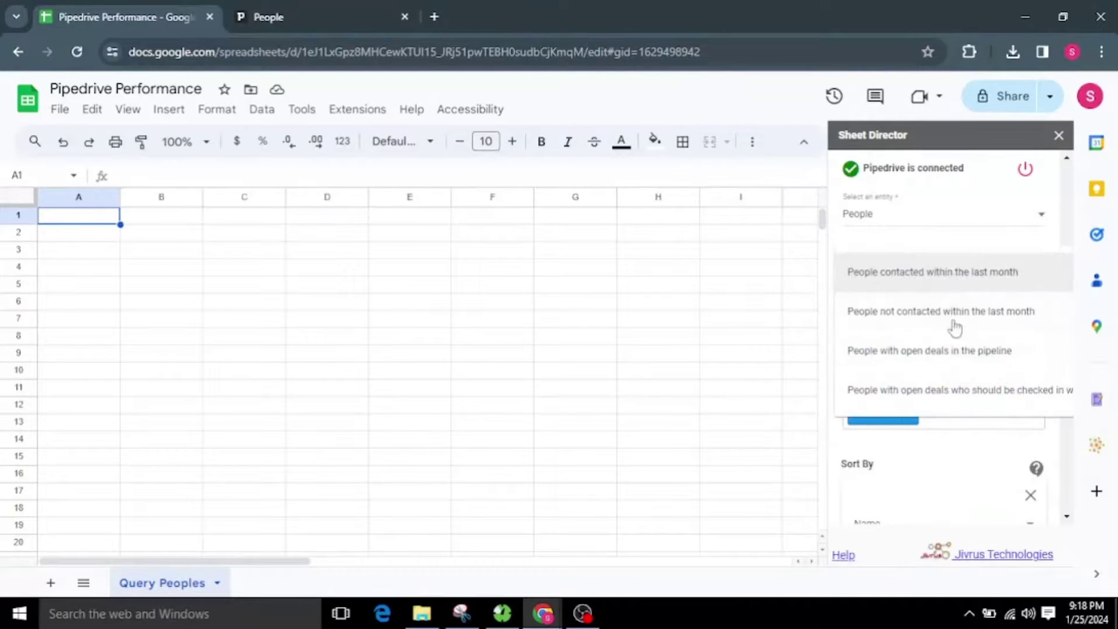
{"action": "left_click", "coordinate": [963, 243]}
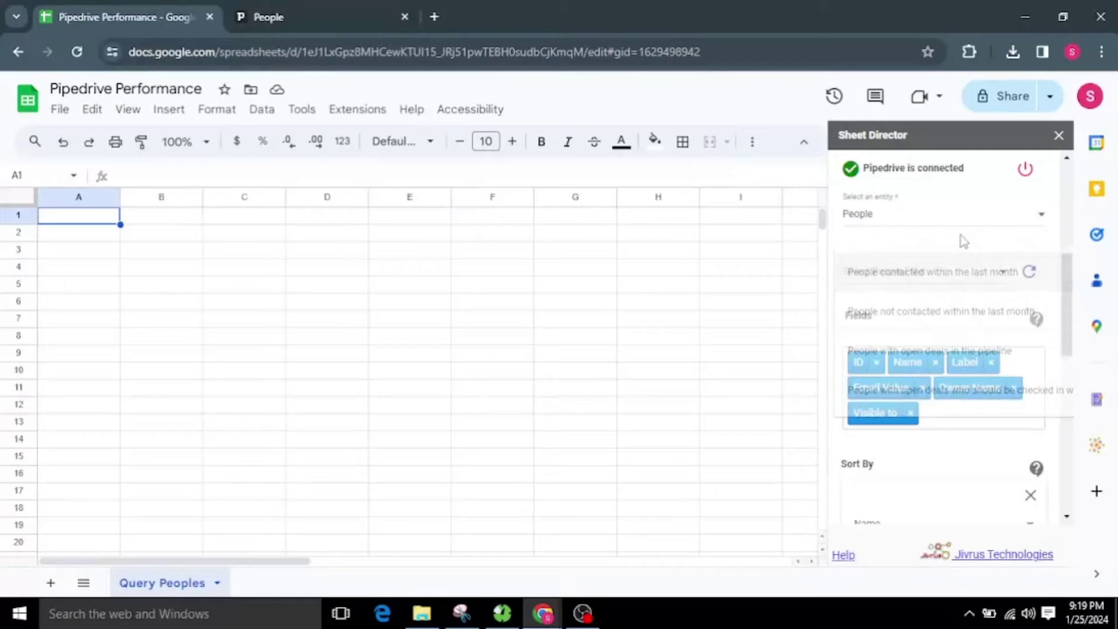
Sort the query results by Name in ascending order, with 25 as the maximum number of results.
{"action": "scroll", "coordinate": [955, 320], "scroll_direction": "down", "scroll_amount": 3}
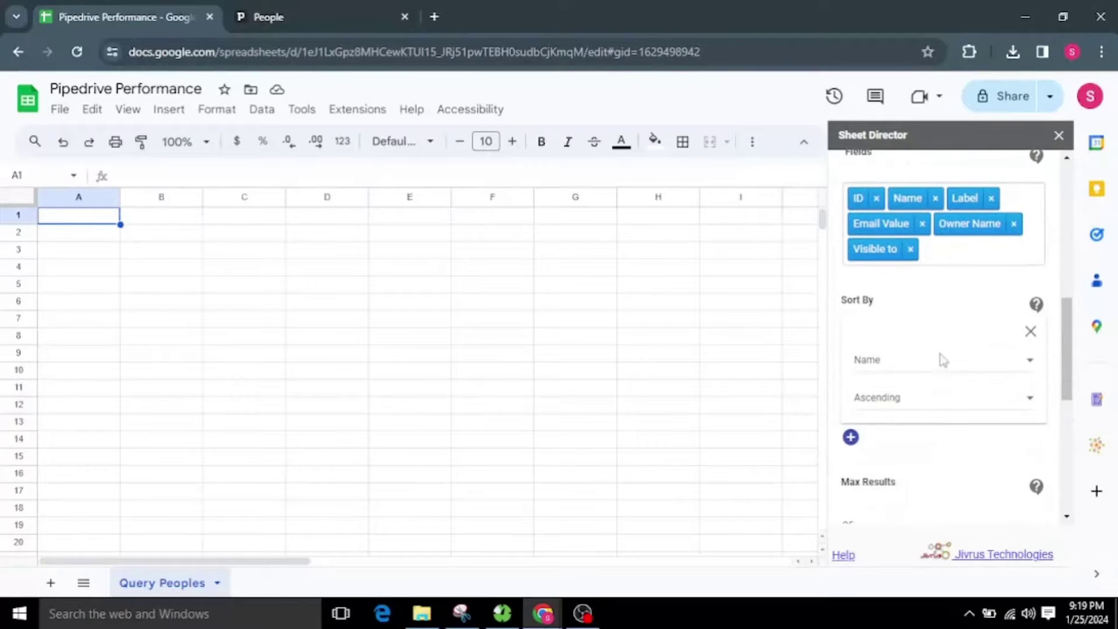
{"action": "left_click", "coordinate": [894, 371]}
{"action": "left_click", "coordinate": [894, 370]}
{"action": "left_click", "coordinate": [900, 403]}
{"action": "left_click", "coordinate": [898, 404]}
{"action": "scroll", "coordinate": [926, 424], "scroll_direction": "down", "scroll_amount": 2}
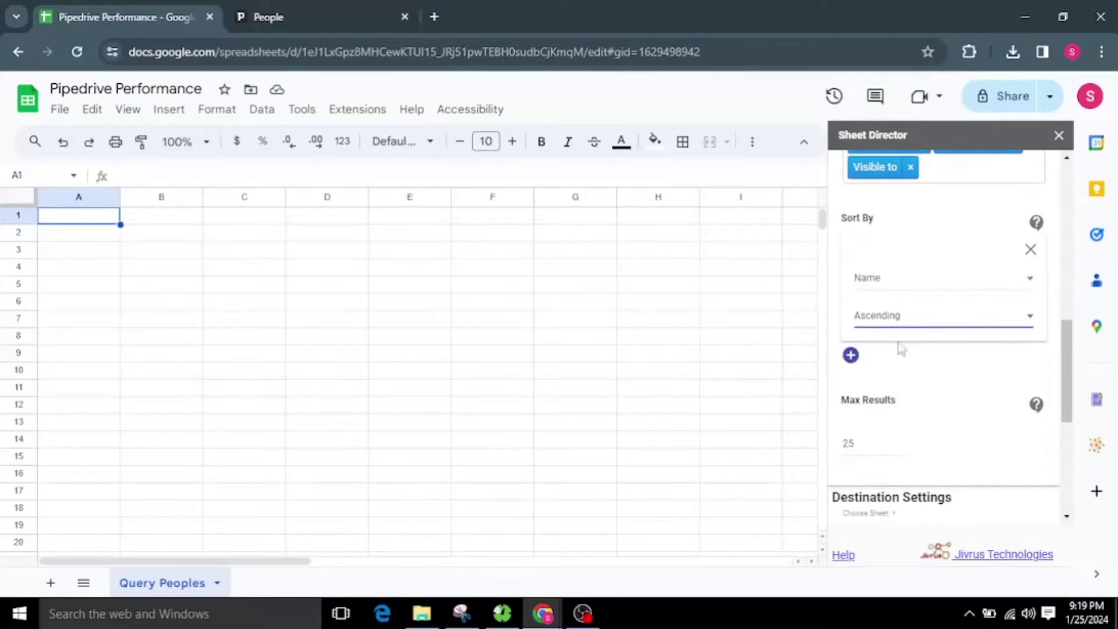
{"action": "left_click", "coordinate": [853, 445]}
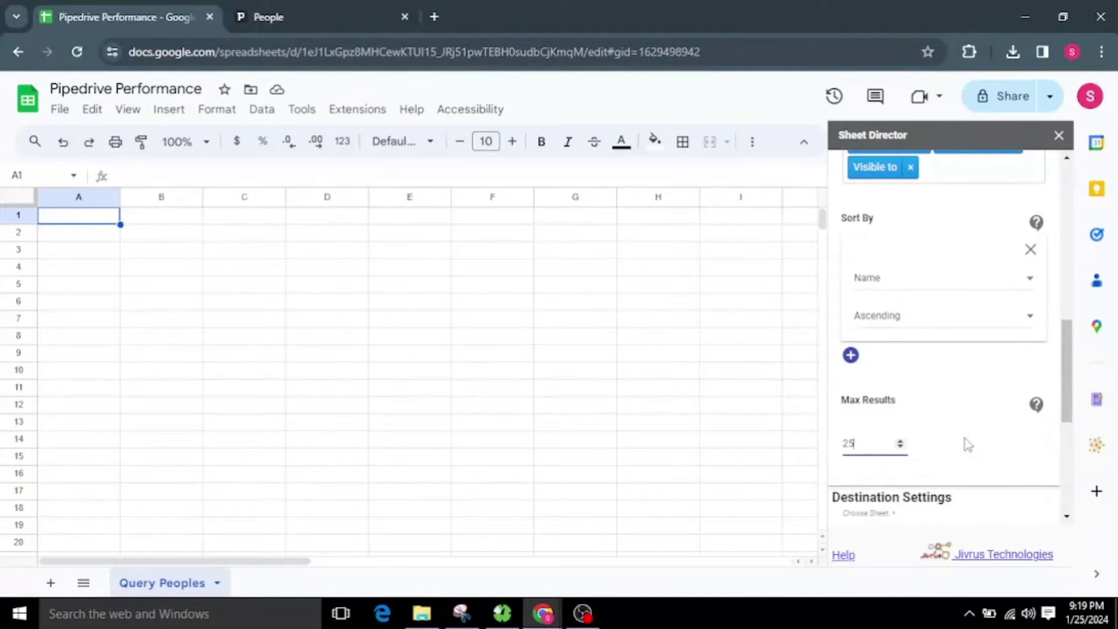
Use the Query Peoples sheet as the destination, with the data starting at cell A1.
{"action": "scroll", "coordinate": [964, 440], "scroll_direction": "down", "scroll_amount": 3}
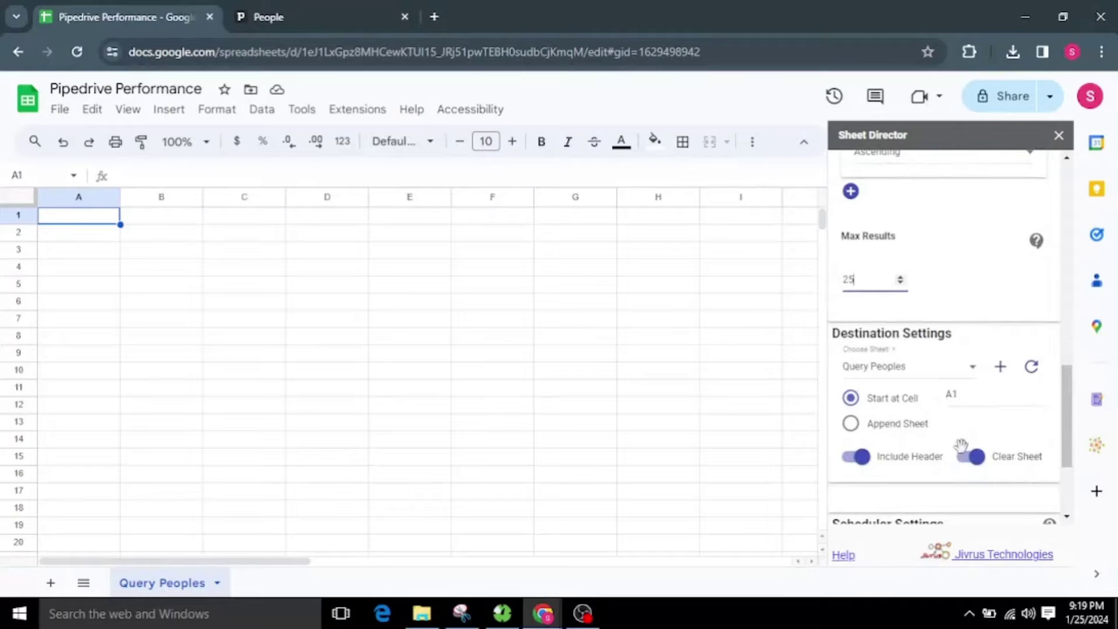
{"action": "left_click", "coordinate": [906, 369]}
{"action": "left_click", "coordinate": [908, 369]}
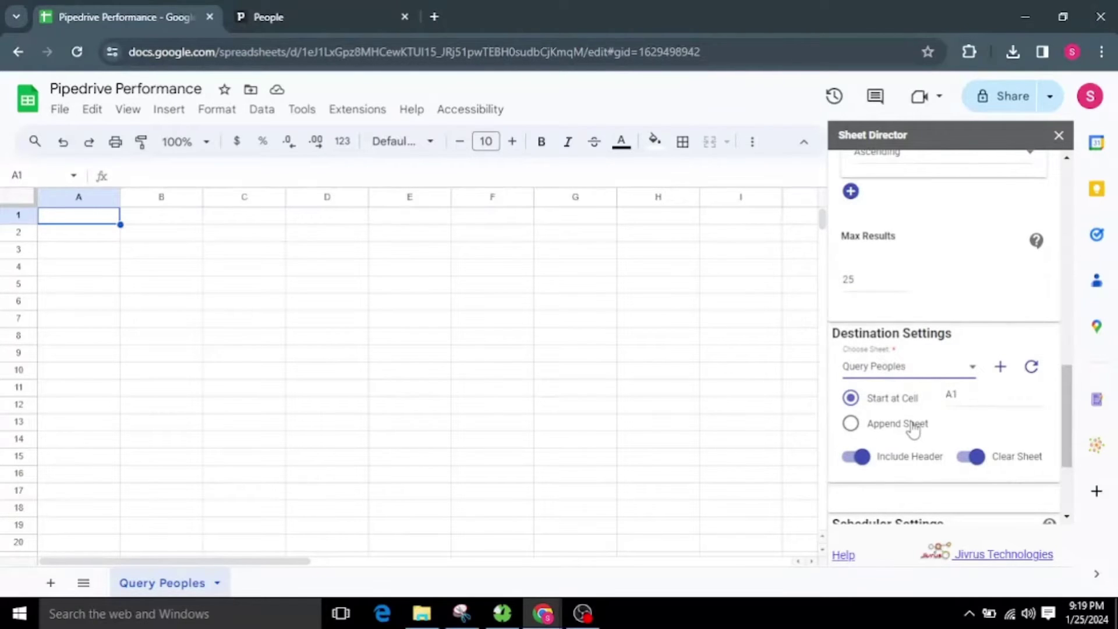
{"action": "scroll", "coordinate": [913, 429], "scroll_direction": "down", "scroll_amount": 2}
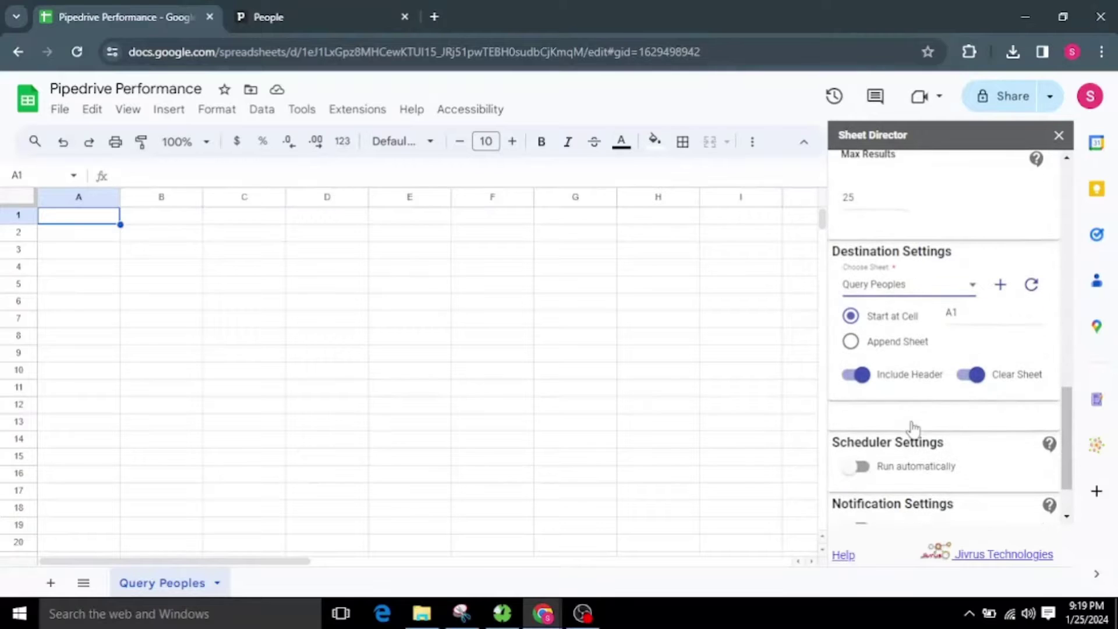
{"action": "left_click", "coordinate": [986, 317]}
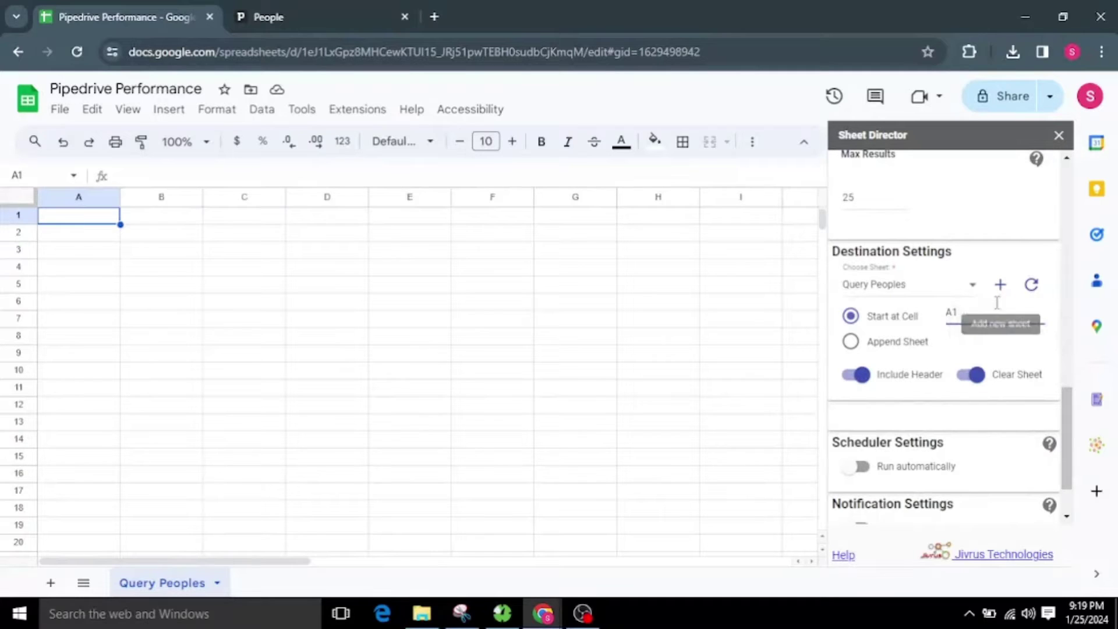
Keep Include Header and Clear Sheet enabled for the destination, and execute the query.
{"action": "left_click", "coordinate": [861, 372]}
{"action": "left_click", "coordinate": [859, 373]}
{"action": "left_click", "coordinate": [978, 371]}
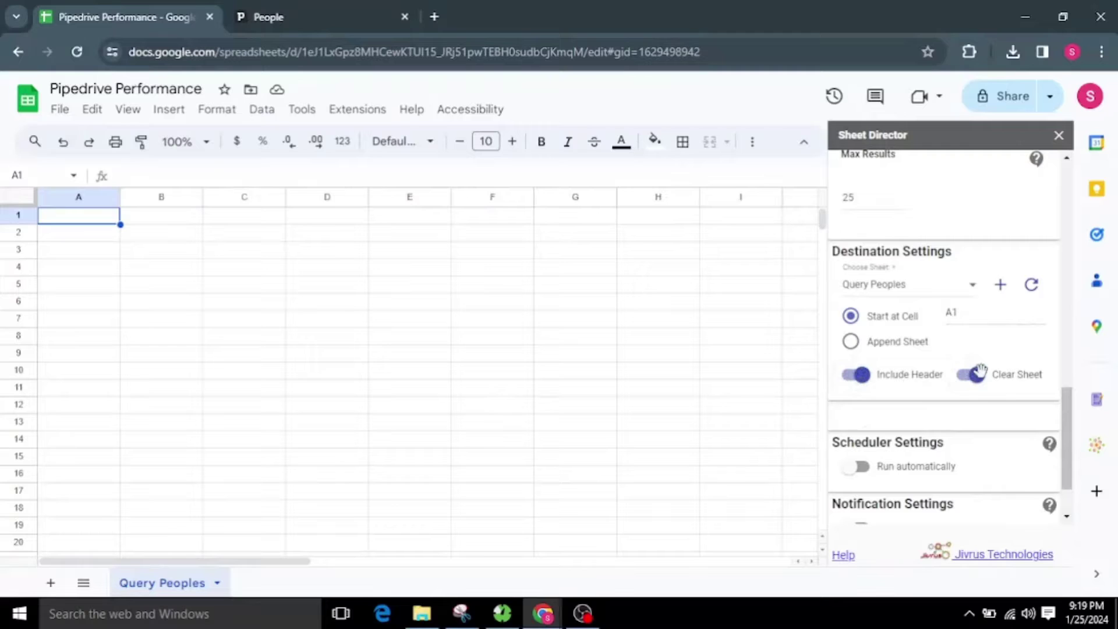
{"action": "scroll", "coordinate": [900, 466], "scroll_direction": "down", "scroll_amount": 2}
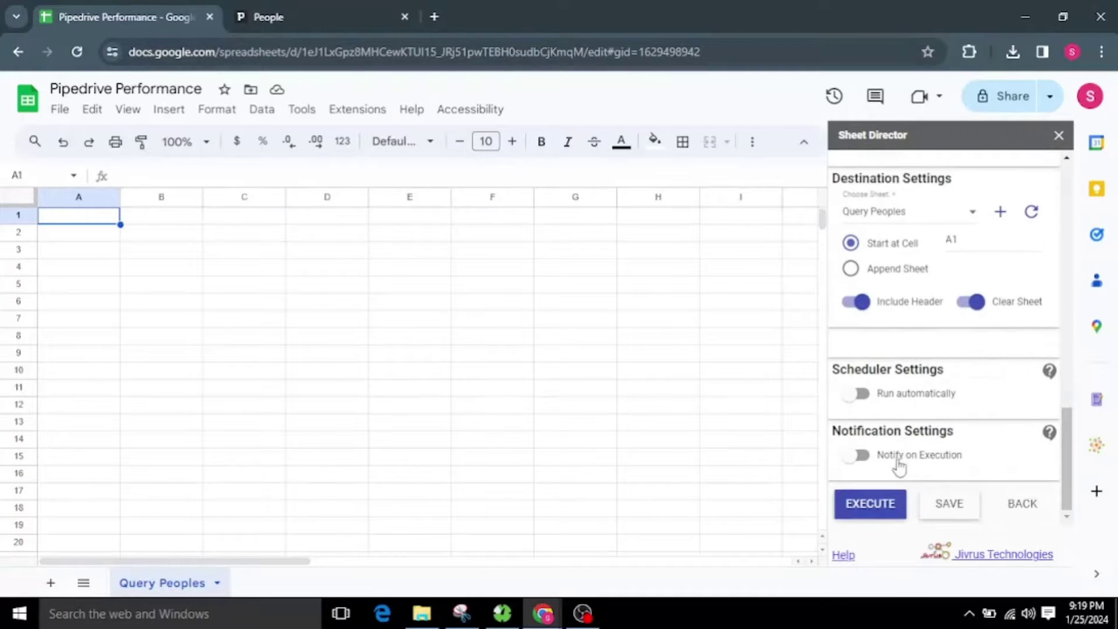
{"action": "left_click", "coordinate": [854, 496]}
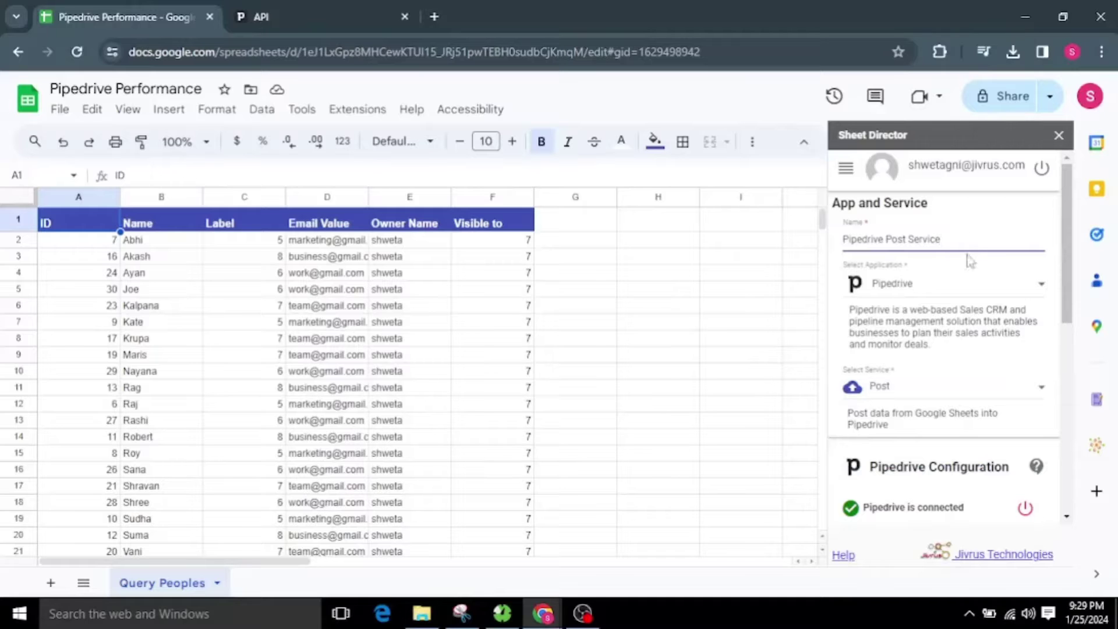
Use Pipedrive Post Service as the post service's name and select People as its entity.
{"action": "left_click_drag", "start_coordinate": [968, 241], "coordinate": [845, 251]}
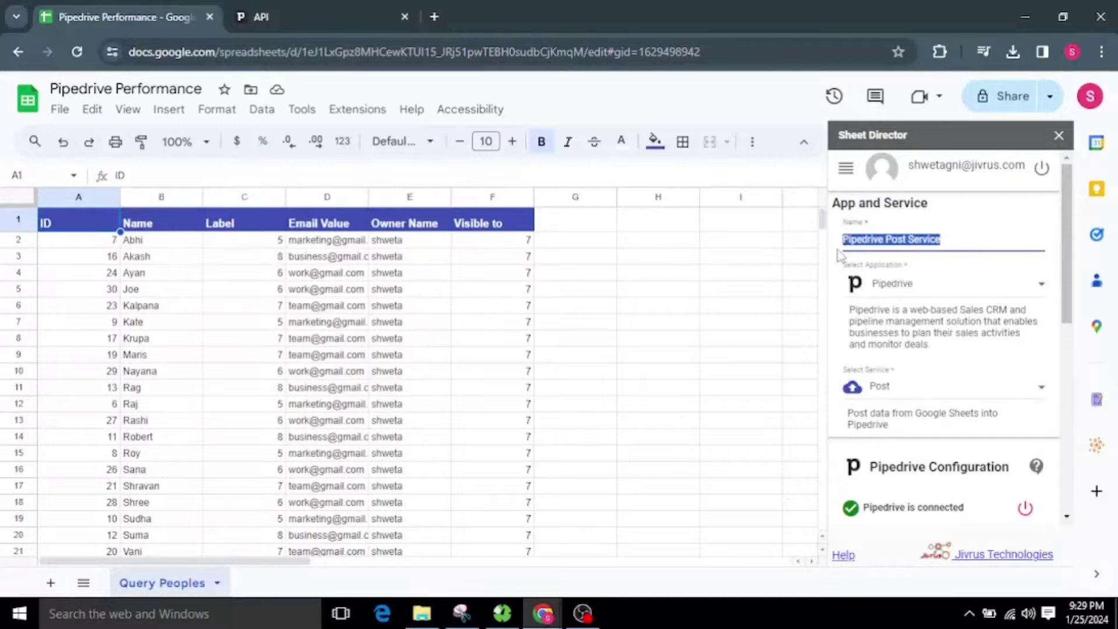
{"action": "left_click", "coordinate": [884, 238]}
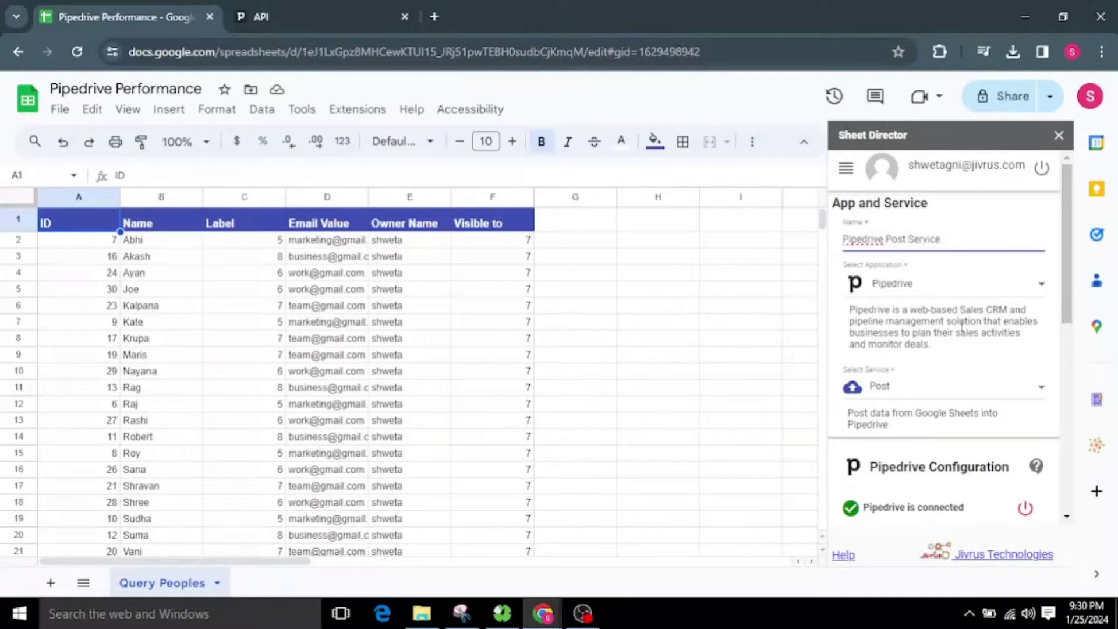
{"action": "scroll", "coordinate": [953, 304], "scroll_direction": "down", "scroll_amount": 2}
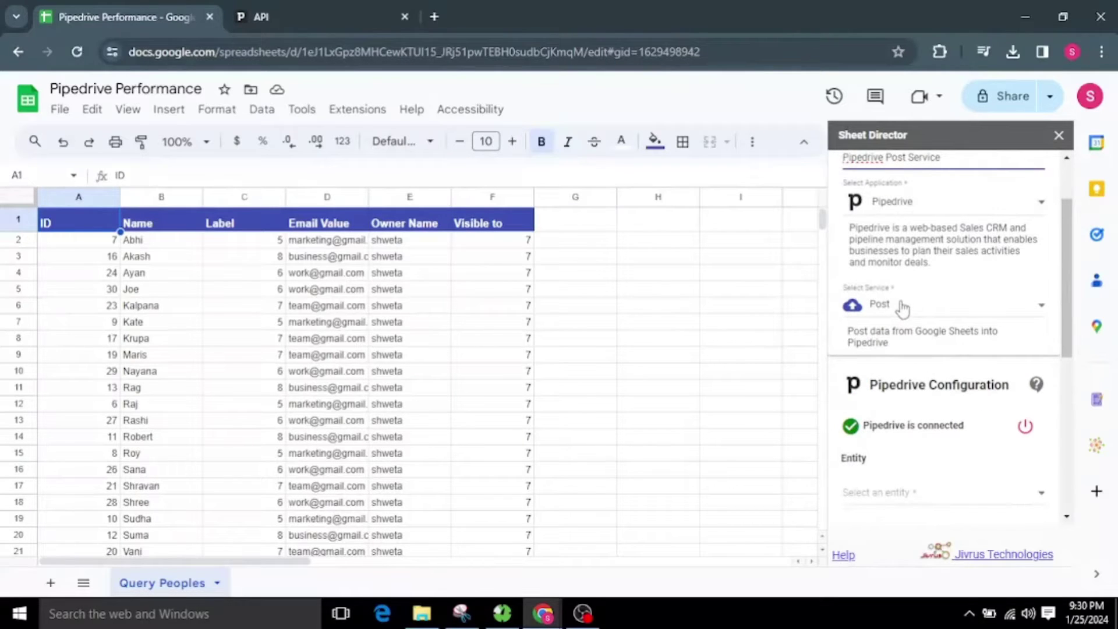
{"action": "scroll", "coordinate": [903, 381], "scroll_direction": "down", "scroll_amount": 4}
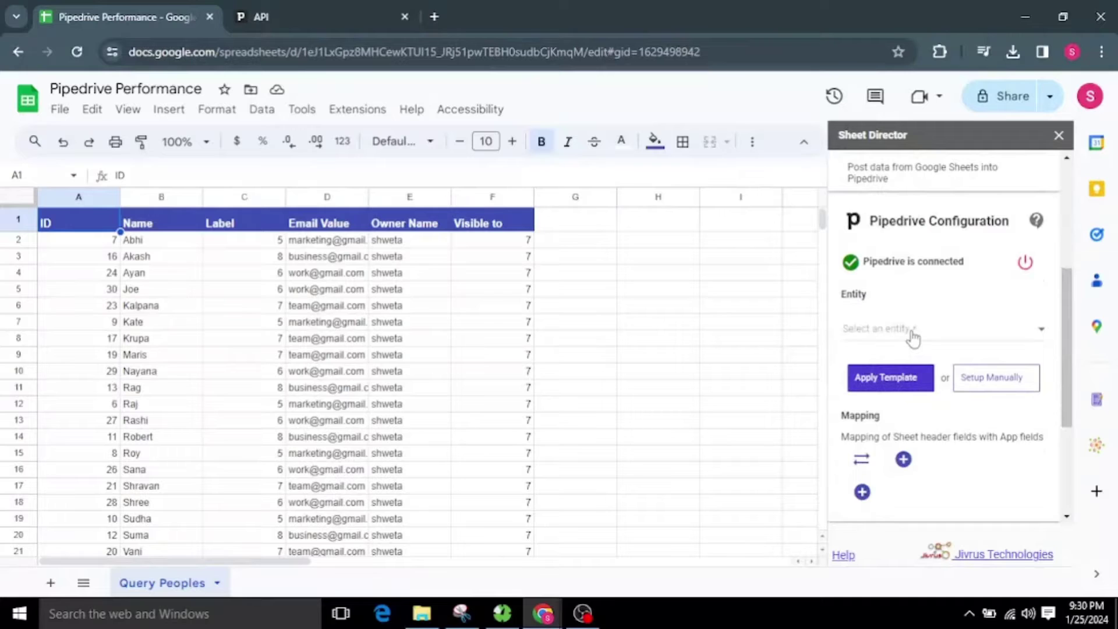
{"action": "left_click", "coordinate": [911, 330]}
{"action": "scroll", "coordinate": [917, 373], "scroll_direction": "down", "scroll_amount": 3}
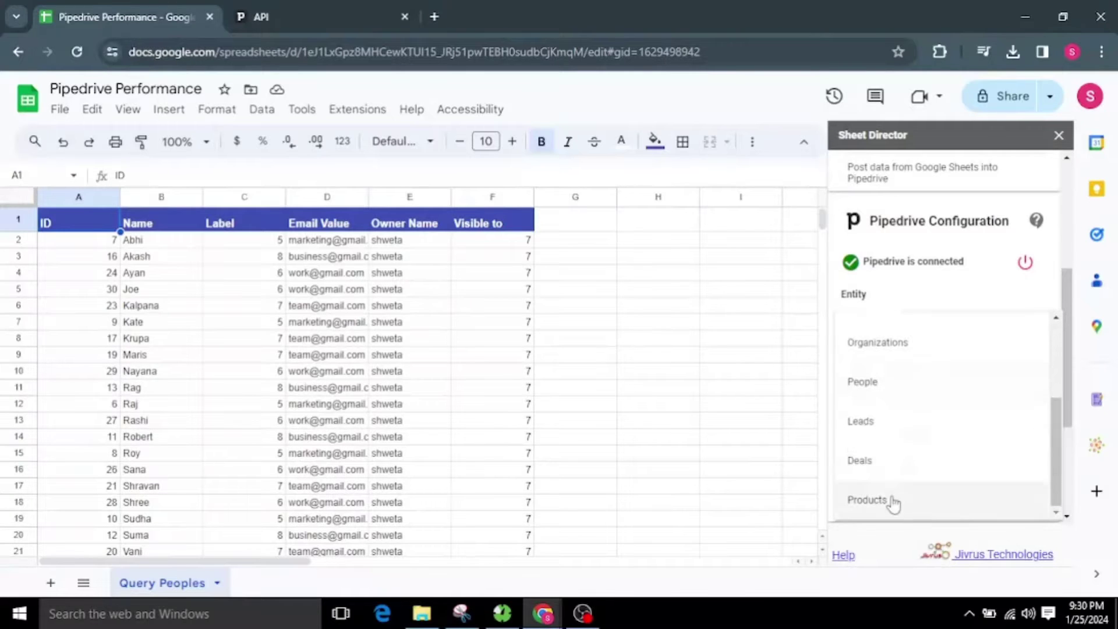
{"action": "left_click", "coordinate": [898, 390]}
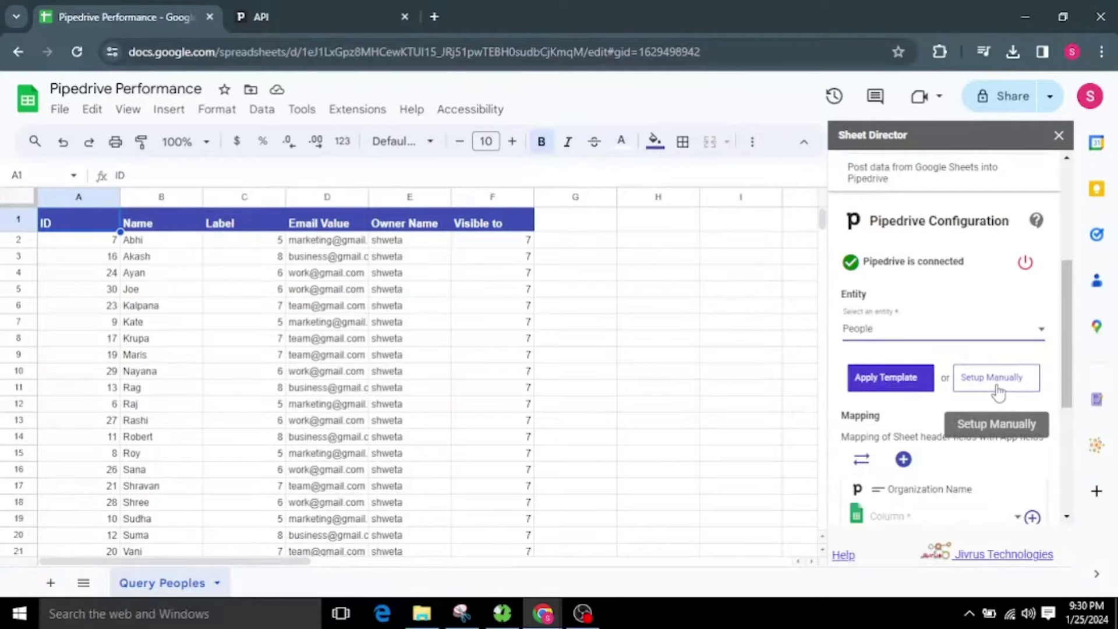
Apply the template for the People entity and review its status column, result column and field mapping.
{"action": "left_click", "coordinate": [902, 386]}
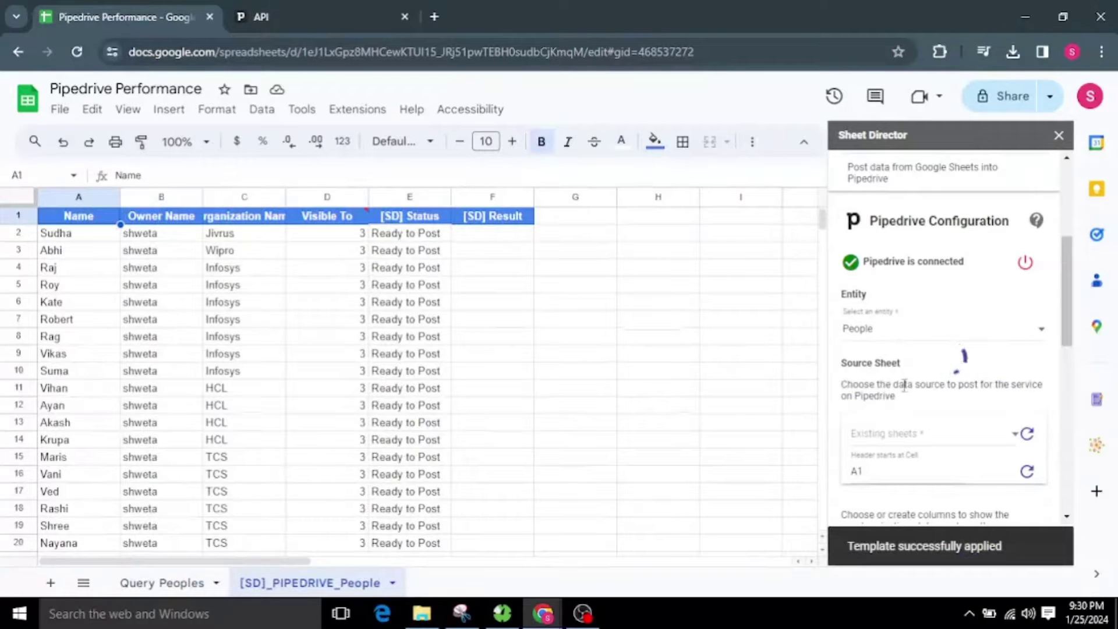
{"action": "scroll", "coordinate": [904, 382], "scroll_direction": "down", "scroll_amount": 5}
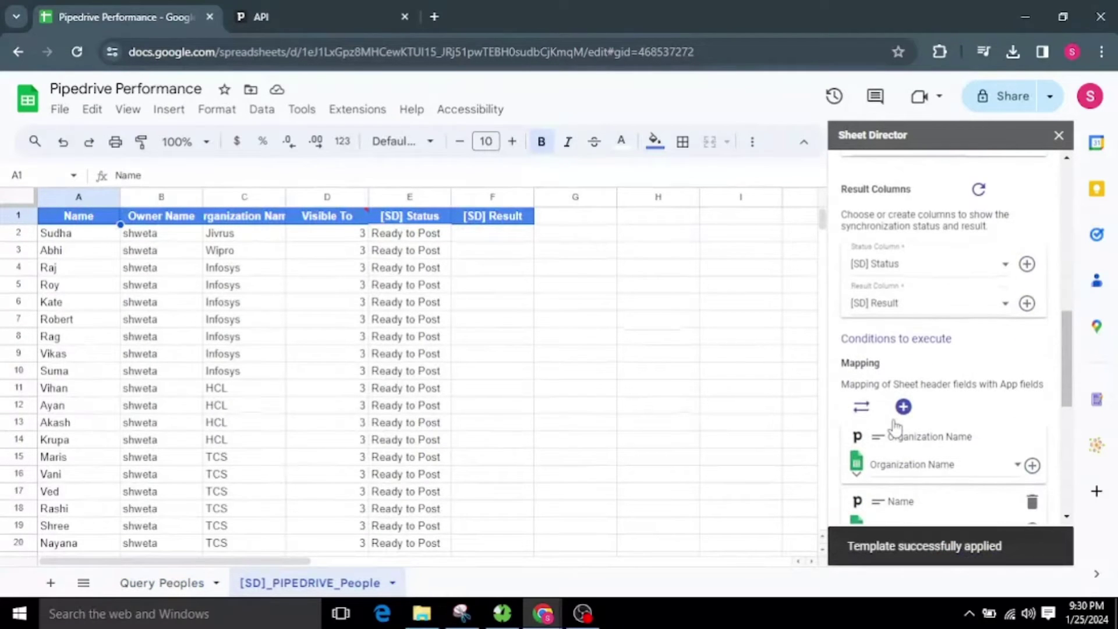
{"action": "scroll", "coordinate": [895, 428], "scroll_direction": "down", "scroll_amount": 2}
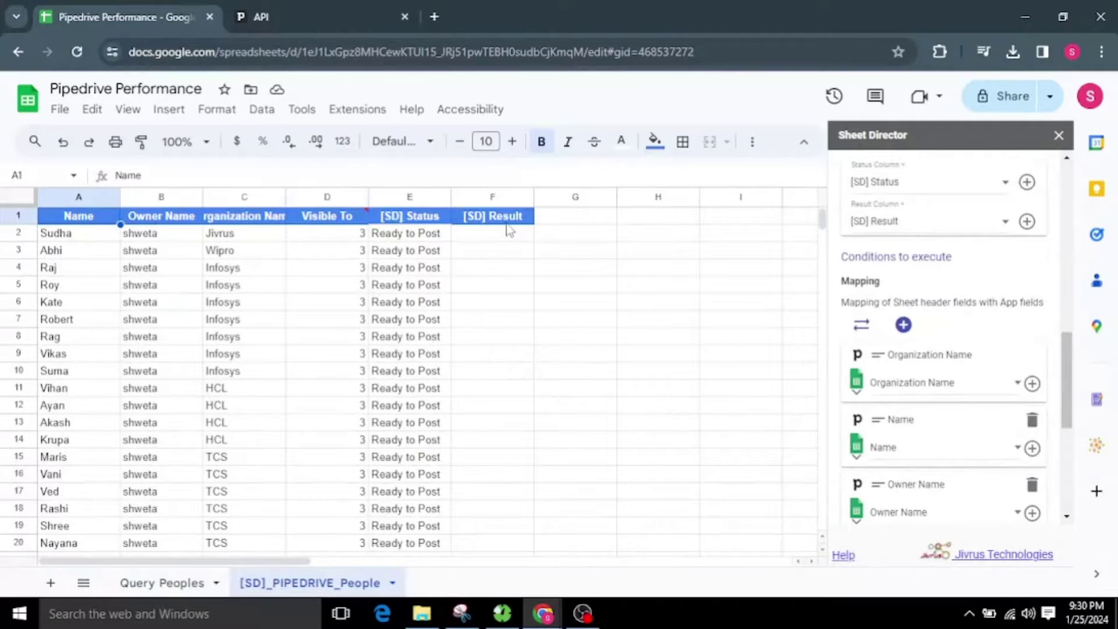
{"action": "left_click", "coordinate": [398, 198]}
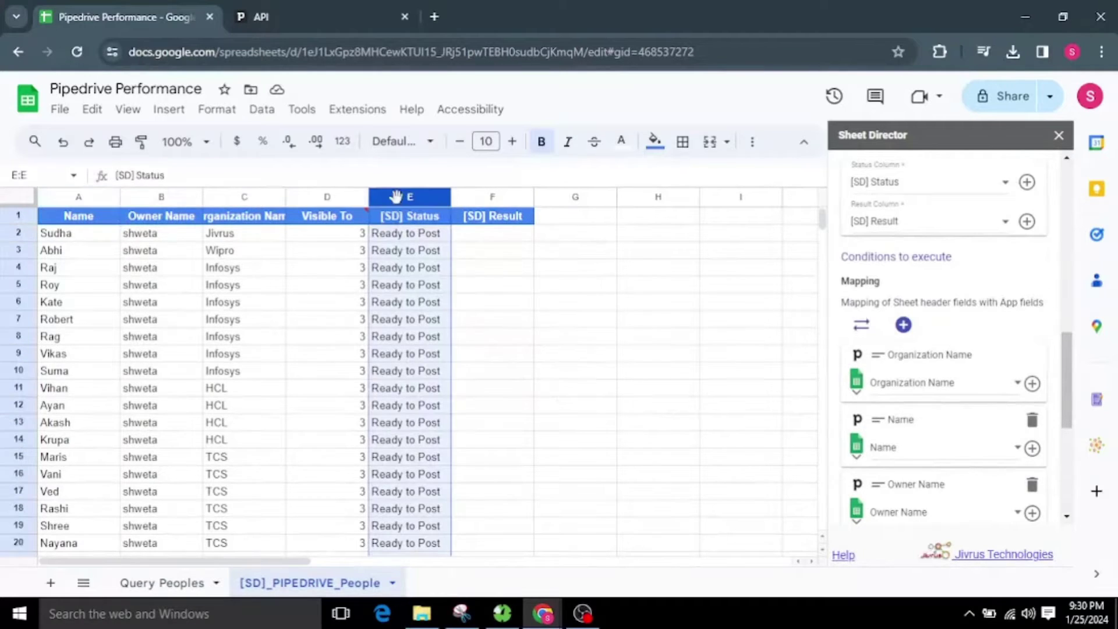
{"action": "left_click", "coordinate": [488, 199]}
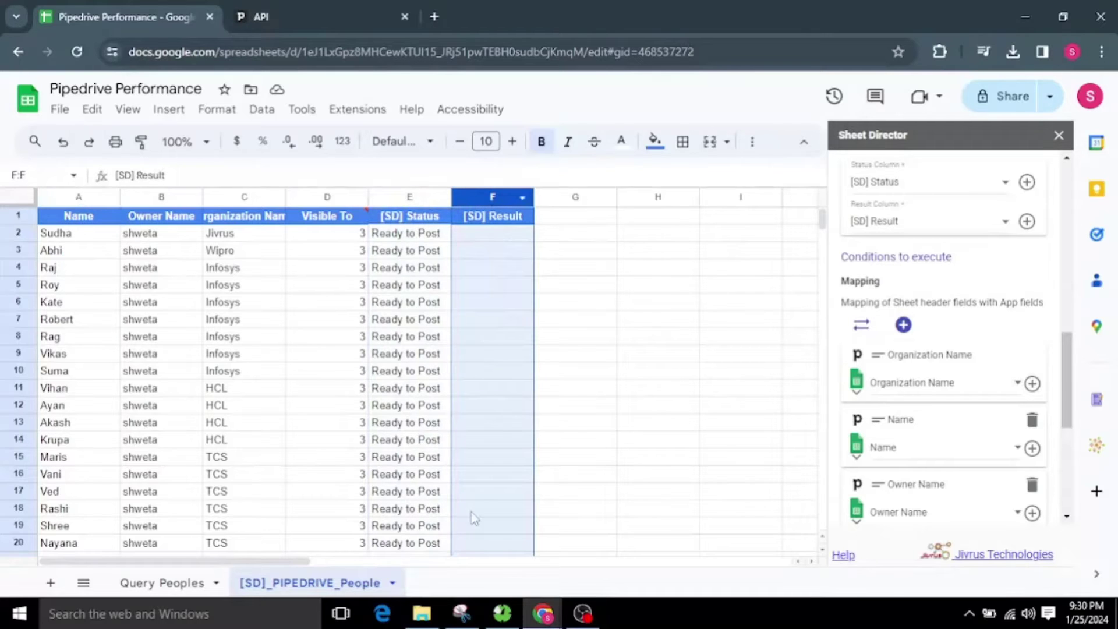
{"action": "left_click", "coordinate": [646, 460]}
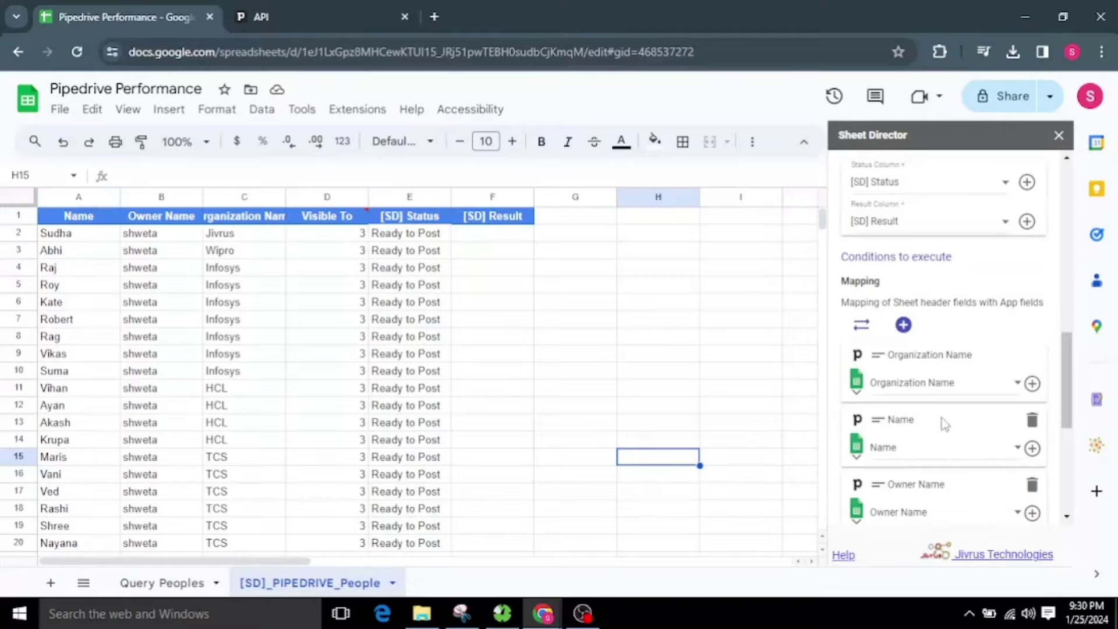
{"action": "scroll", "coordinate": [944, 423], "scroll_direction": "up", "scroll_amount": 2}
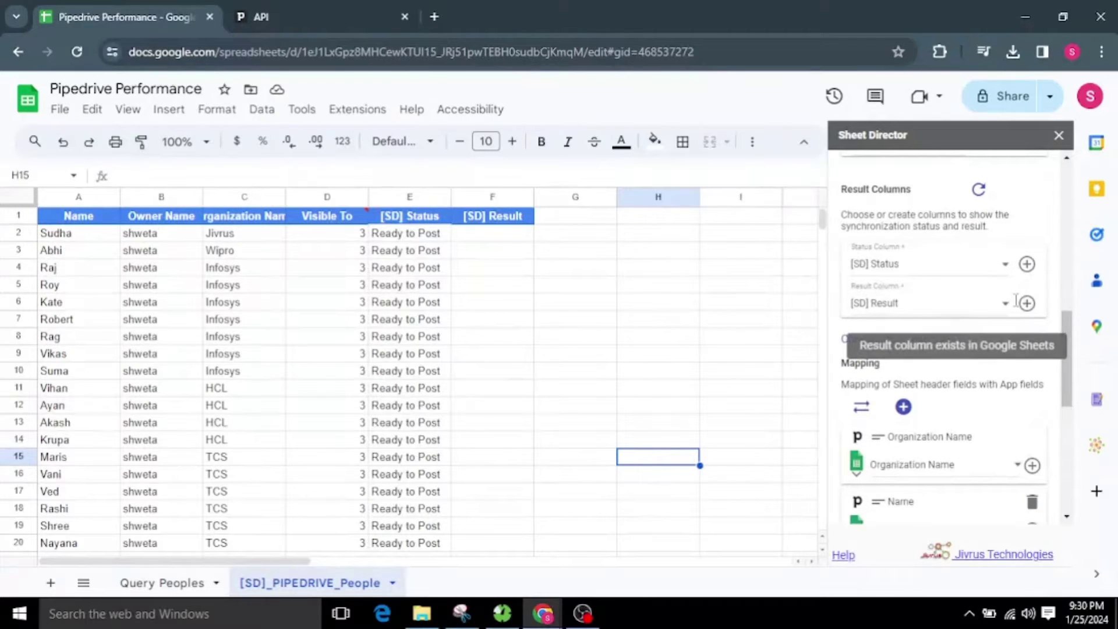
Review the status column choices and the mapping of the sheet headers to the People fields.
{"action": "left_click", "coordinate": [928, 264]}
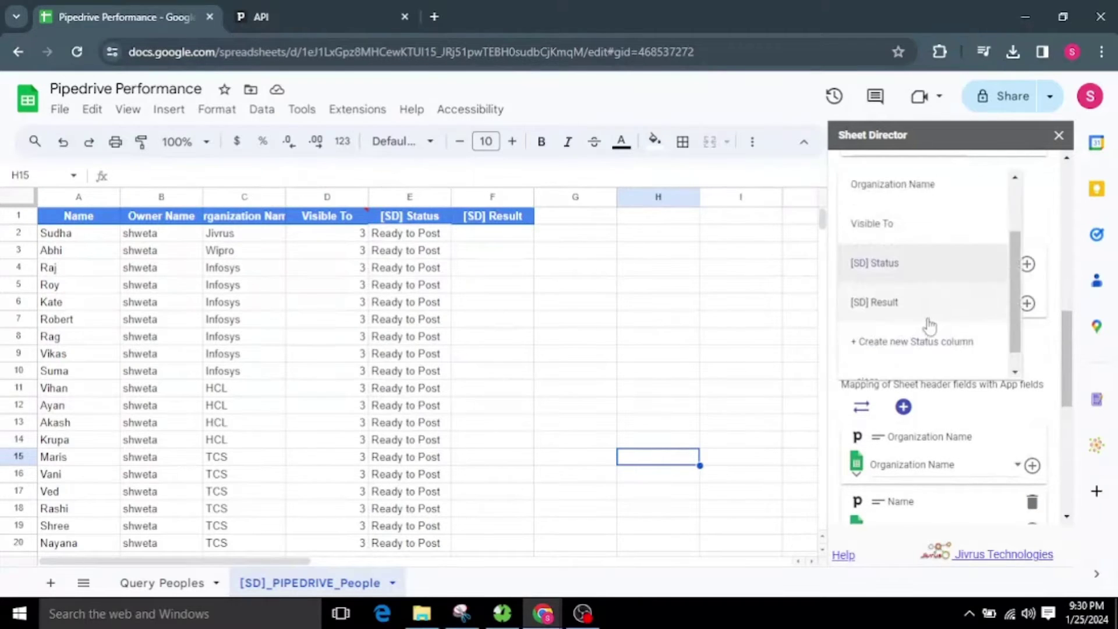
{"action": "left_click", "coordinate": [1034, 211]}
{"action": "scroll", "coordinate": [902, 318], "scroll_direction": "down", "scroll_amount": 3}
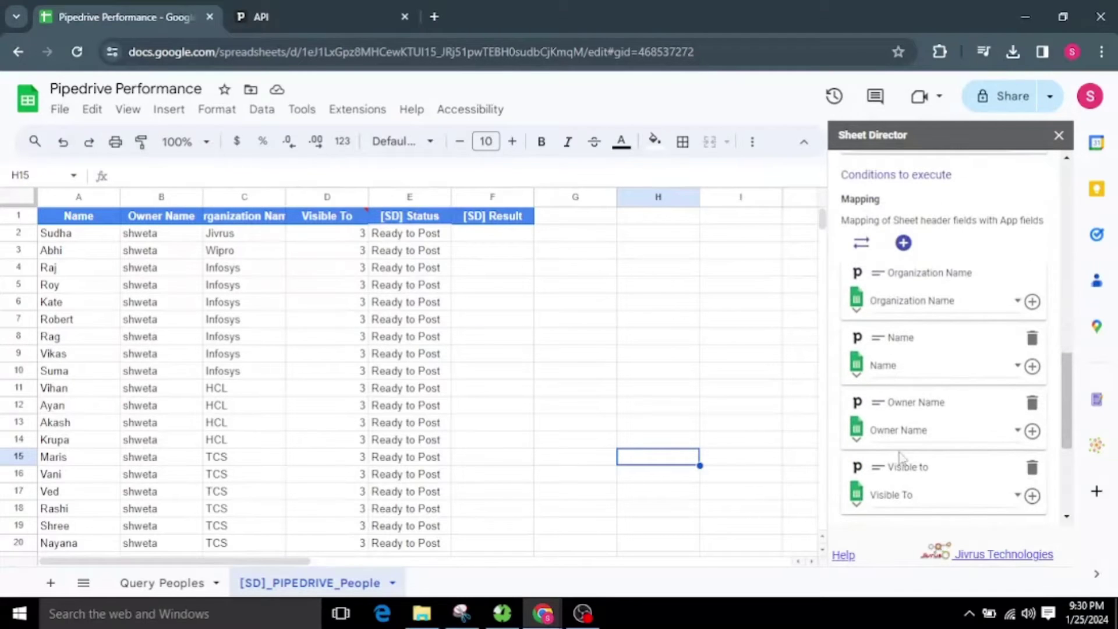
{"action": "scroll", "coordinate": [904, 445], "scroll_direction": "down", "scroll_amount": 2}
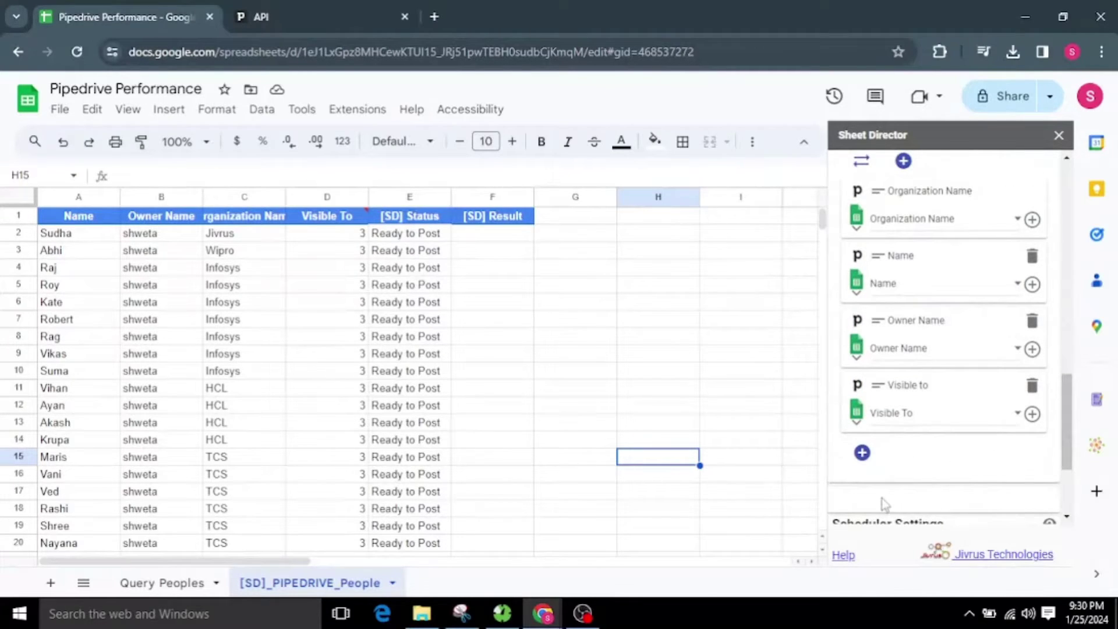
{"action": "left_click", "coordinate": [920, 422]}
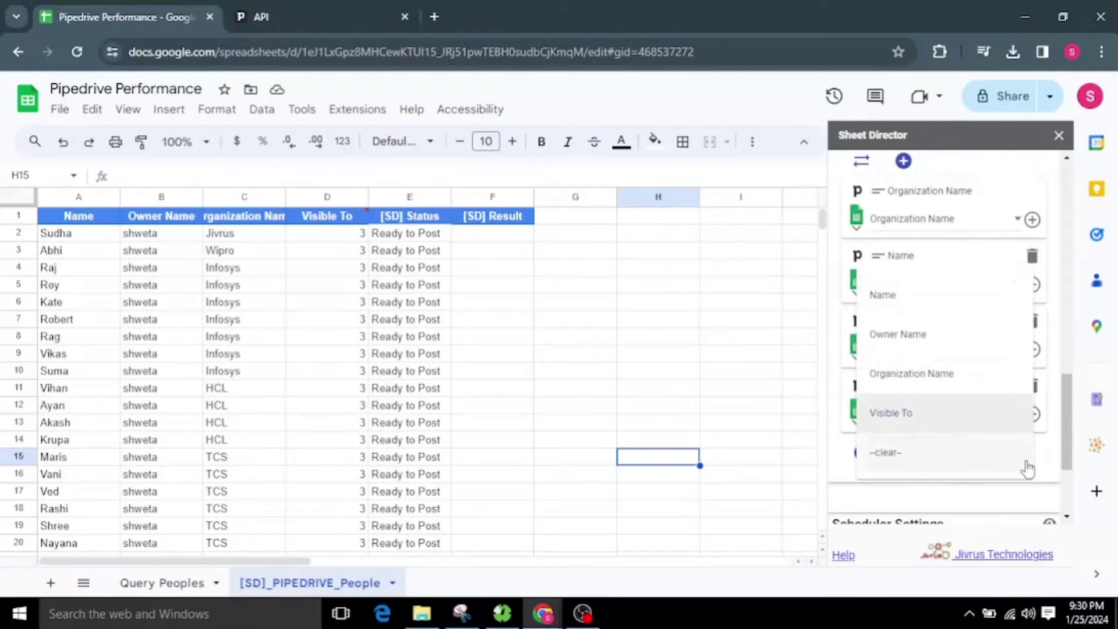
{"action": "left_click", "coordinate": [1029, 502]}
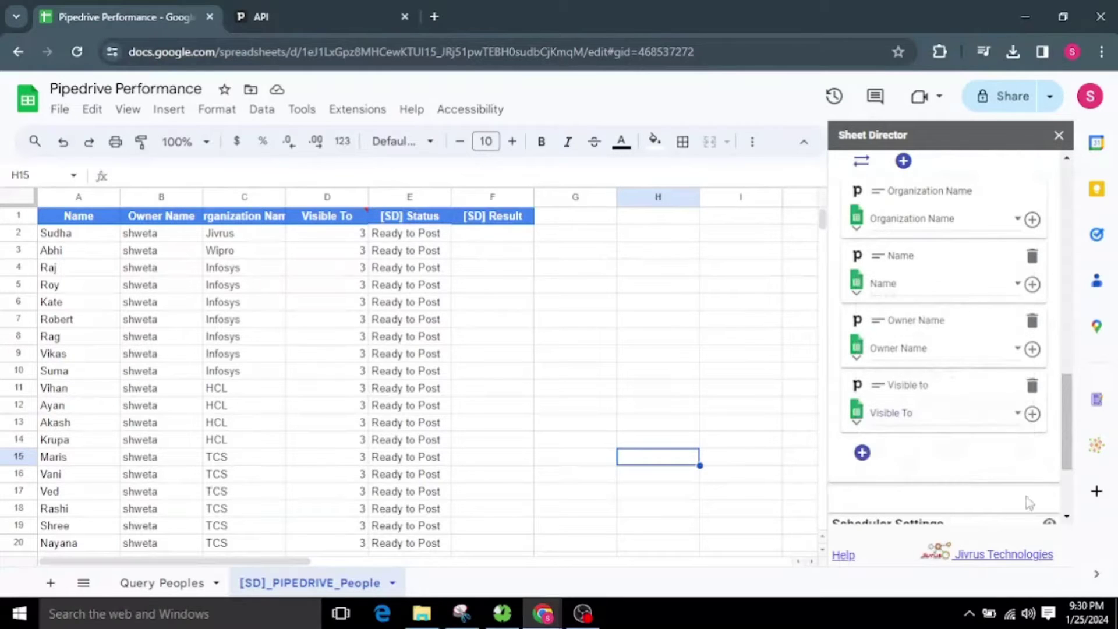
{"action": "left_click", "coordinate": [863, 453]}
{"action": "left_click", "coordinate": [1032, 387]}
Execute the post service, post the ready People records to Pipedrive, and check the rows' status and result columns.
{"action": "scroll", "coordinate": [965, 441], "scroll_direction": "down", "scroll_amount": 2}
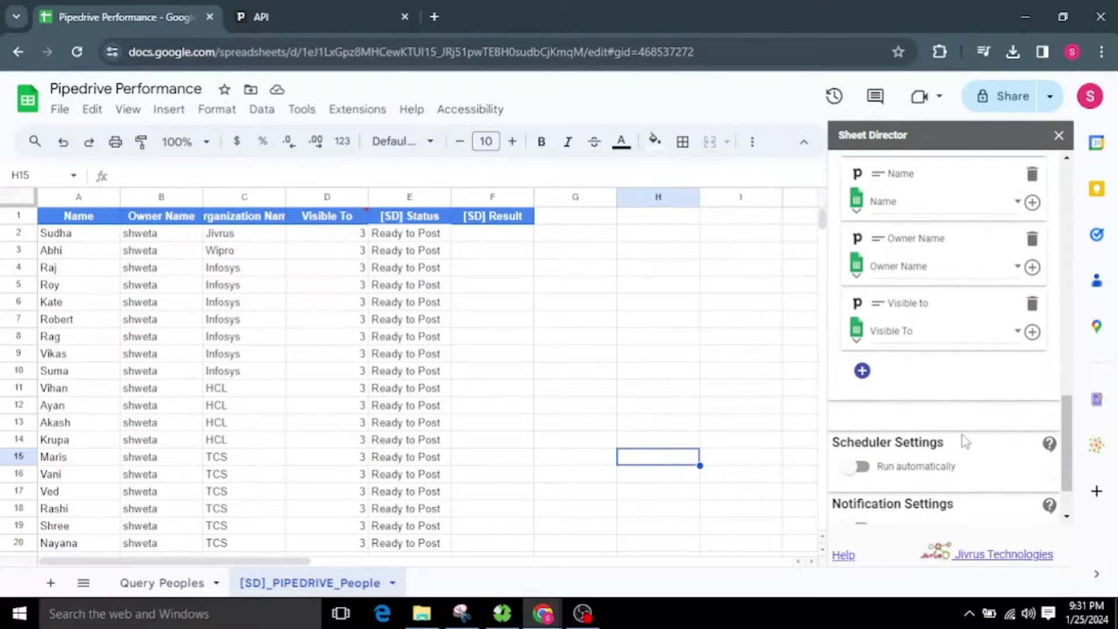
{"action": "scroll", "coordinate": [964, 441], "scroll_direction": "down", "scroll_amount": 2}
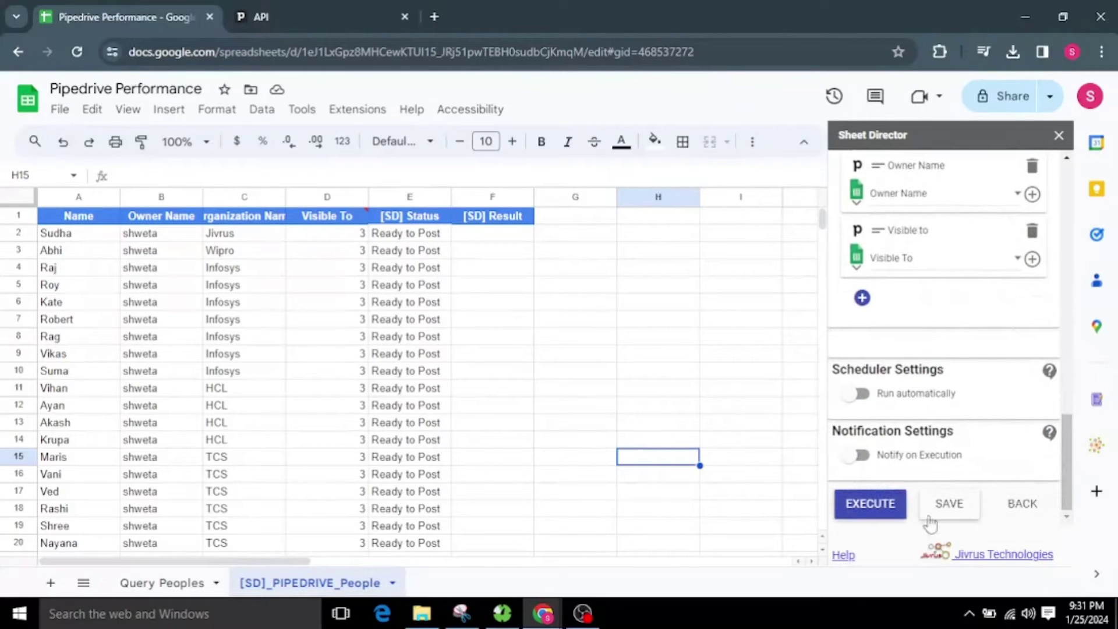
{"action": "left_click", "coordinate": [874, 505]}
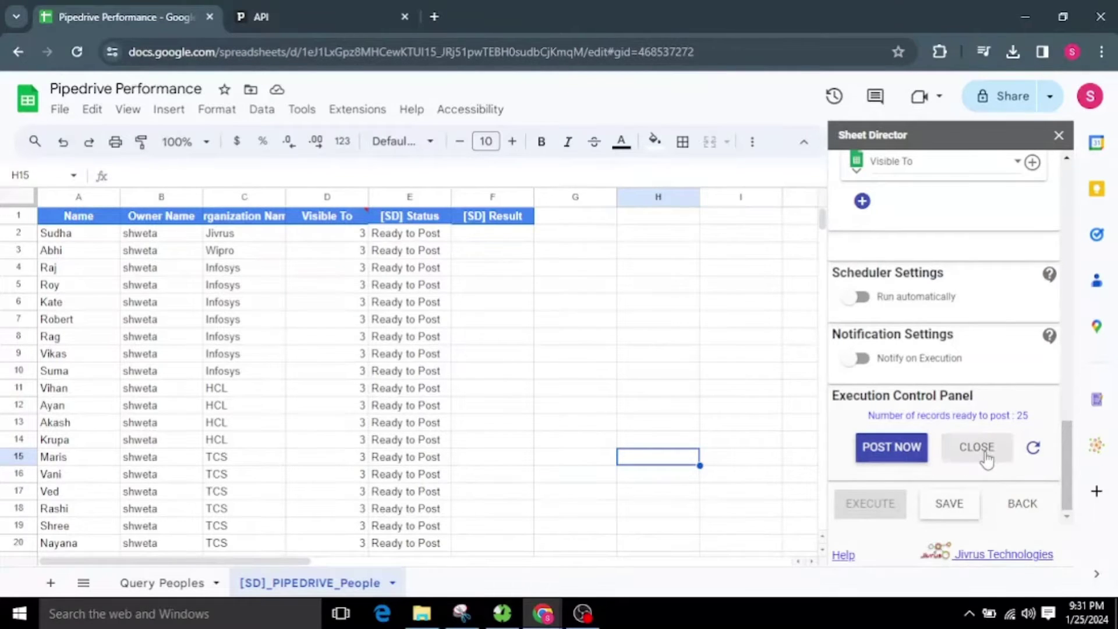
{"action": "left_click", "coordinate": [906, 455]}
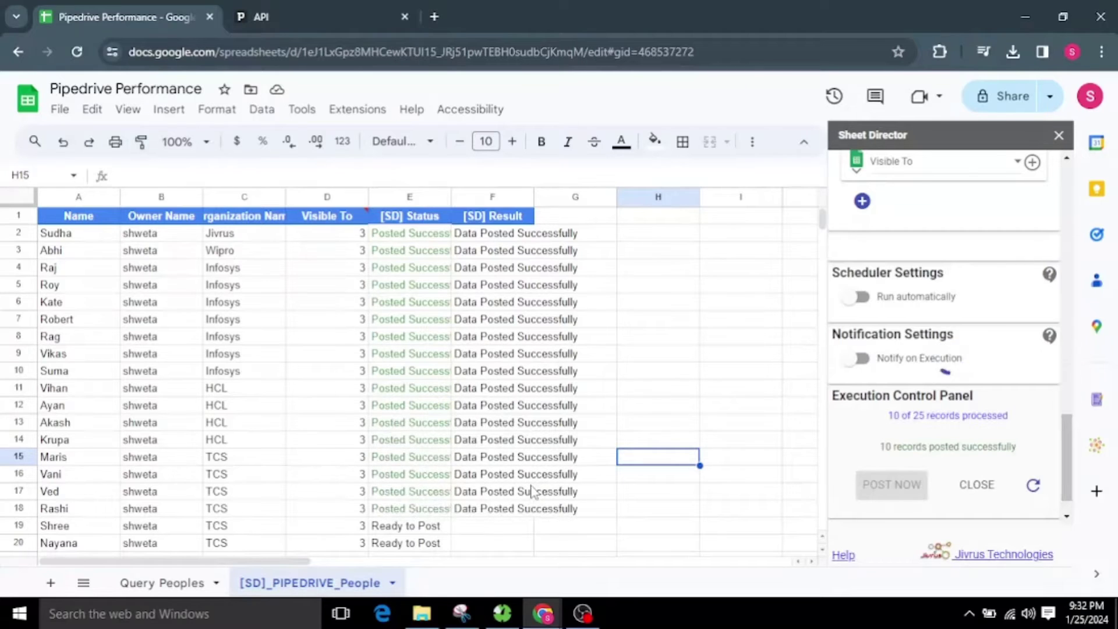
{"action": "scroll", "coordinate": [533, 492], "scroll_direction": "down", "scroll_amount": 3}
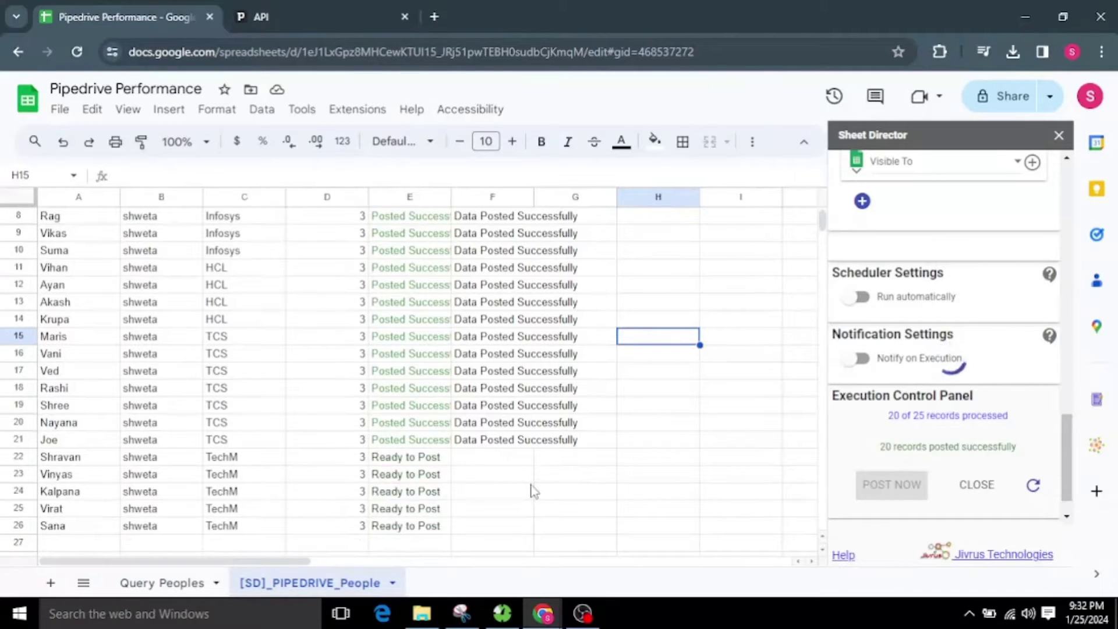
{"action": "scroll", "coordinate": [532, 492], "scroll_direction": "up", "scroll_amount": 3}
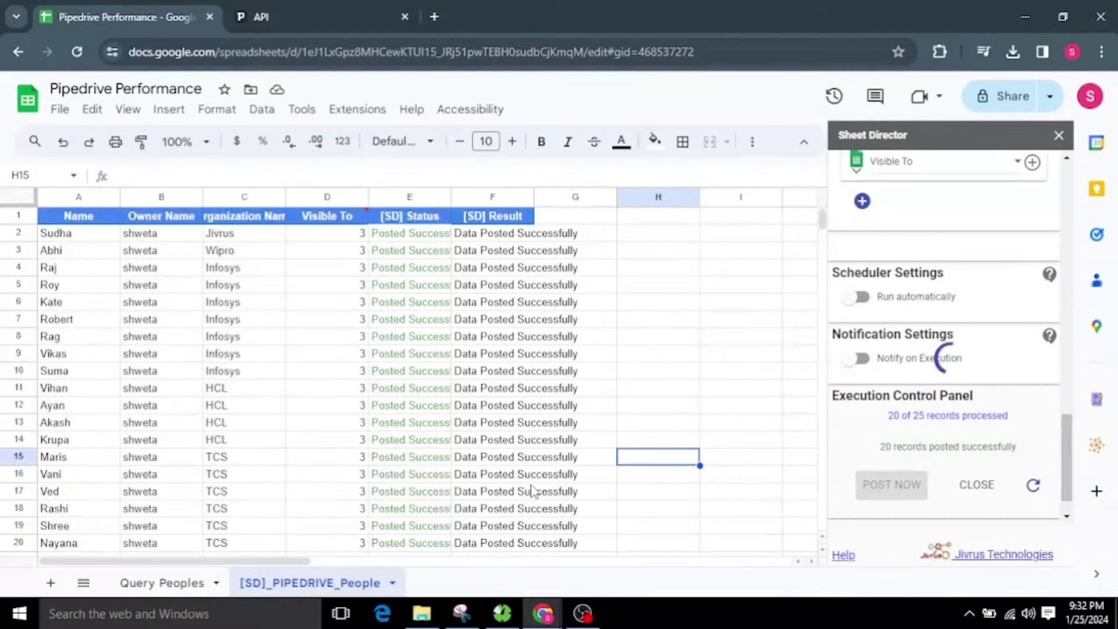
Check the posted records in Pipedrive's People contacts list and return to the spreadsheet.
{"action": "left_click", "coordinate": [306, 15]}
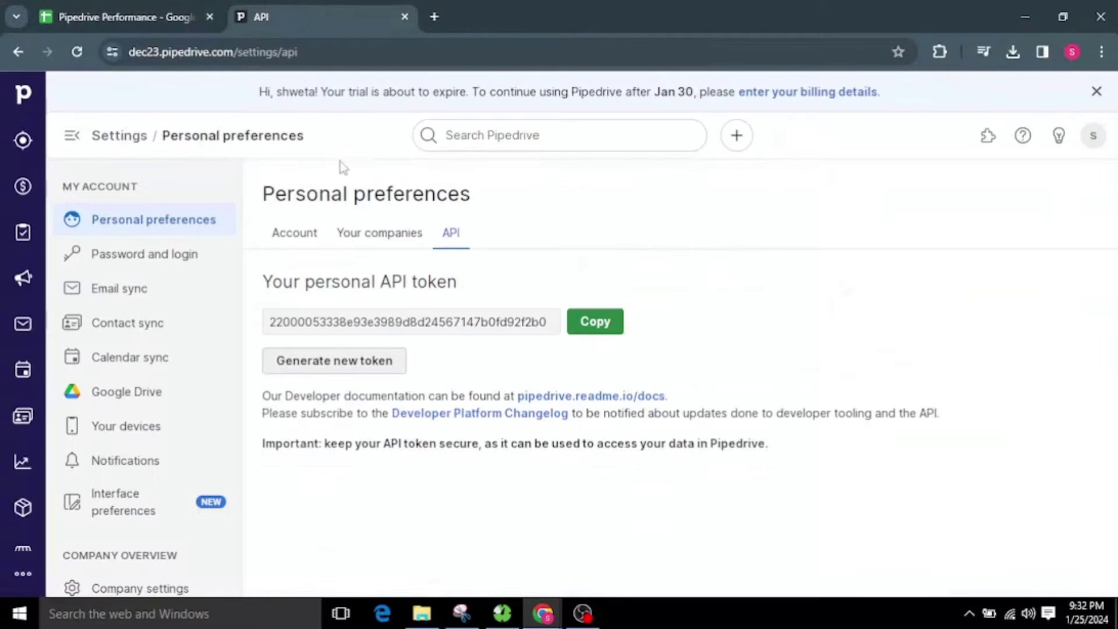
{"action": "left_click", "coordinate": [22, 416]}
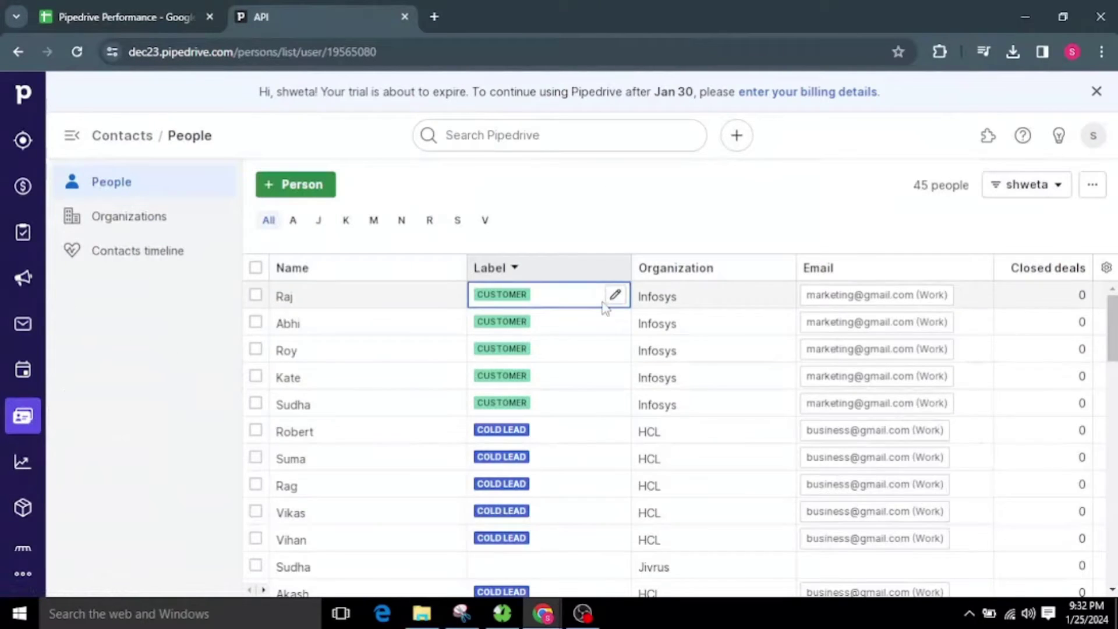
{"action": "scroll", "coordinate": [606, 389], "scroll_direction": "down", "scroll_amount": 3}
{"action": "scroll", "coordinate": [598, 442], "scroll_direction": "up", "scroll_amount": 3}
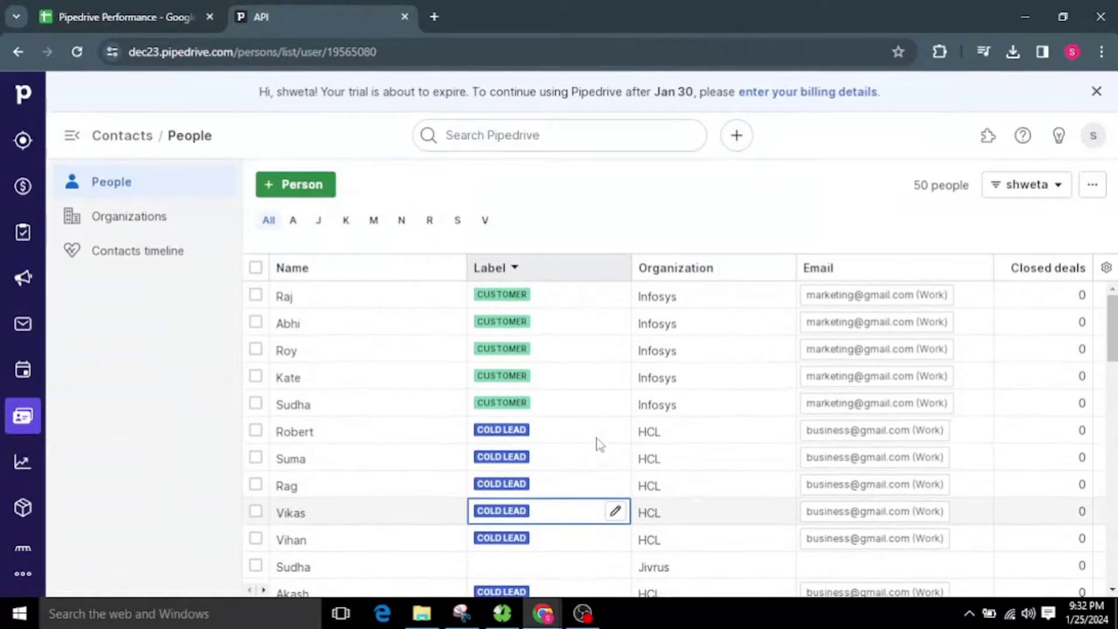
{"action": "left_click", "coordinate": [142, 10]}
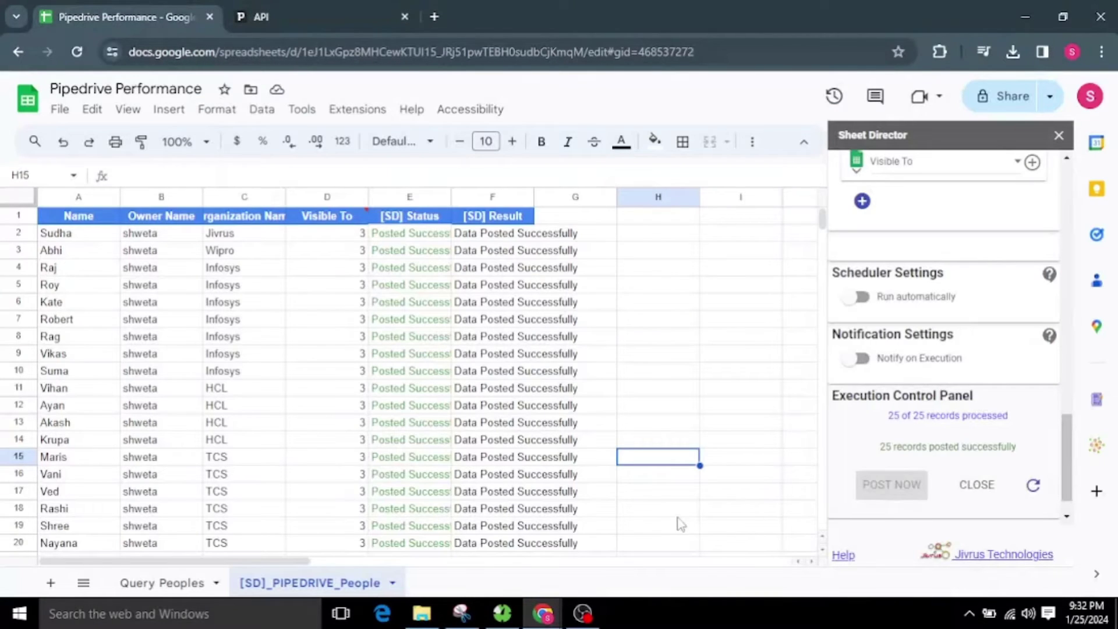
{"action": "scroll", "coordinate": [643, 511], "scroll_direction": "down", "scroll_amount": 3}
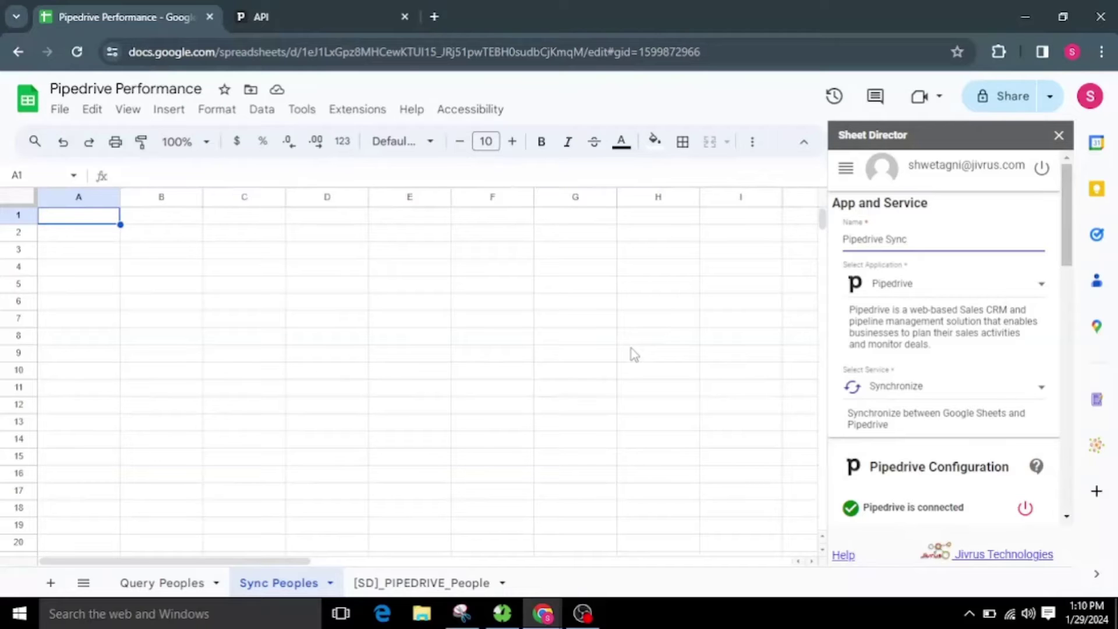
Keep Pipedrive Sync as the synchronize service's name and select People as its entity.
{"action": "left_click_drag", "start_coordinate": [911, 239], "coordinate": [847, 245]}
{"action": "left_click", "coordinate": [939, 240]}
{"action": "scroll", "coordinate": [954, 387], "scroll_direction": "down", "scroll_amount": 2}
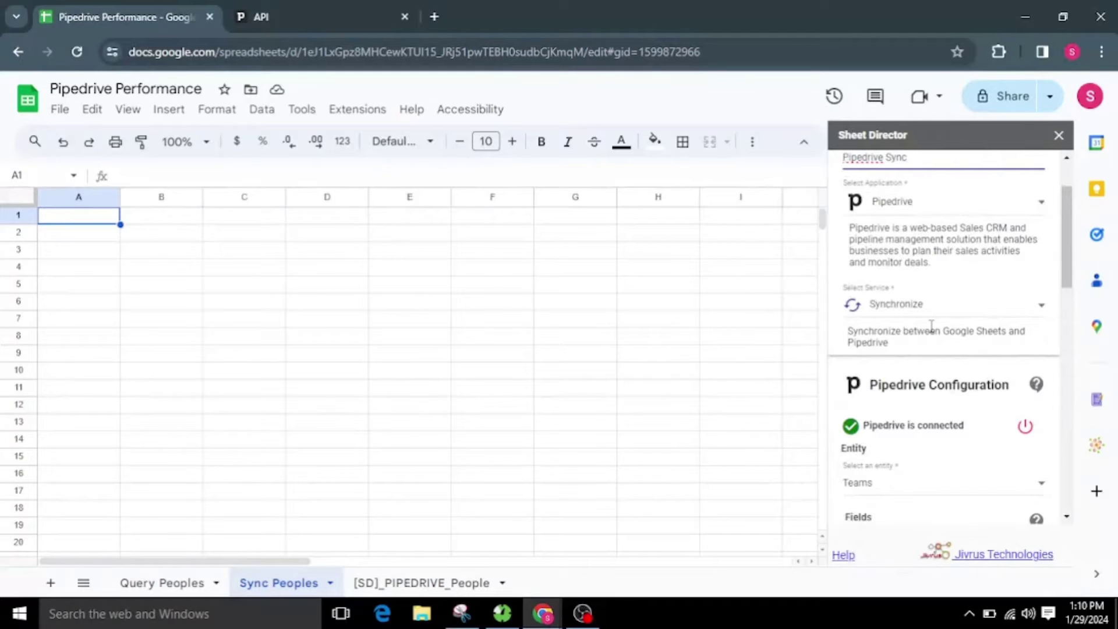
{"action": "scroll", "coordinate": [931, 326], "scroll_direction": "down", "scroll_amount": 3}
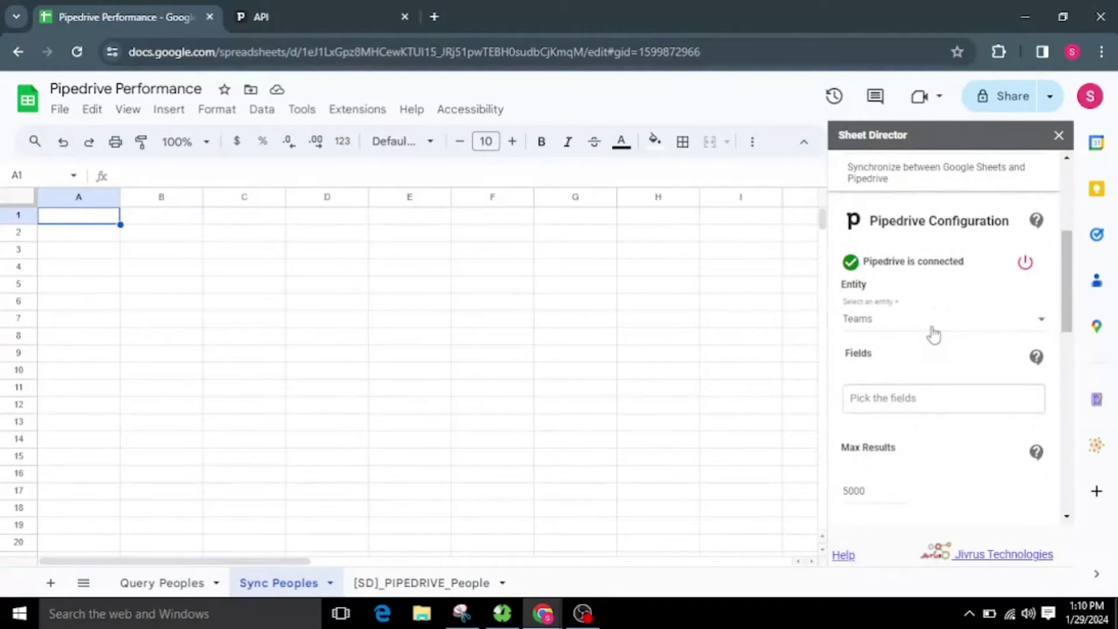
{"action": "left_click", "coordinate": [930, 324]}
{"action": "scroll", "coordinate": [899, 434], "scroll_direction": "down", "scroll_amount": 1}
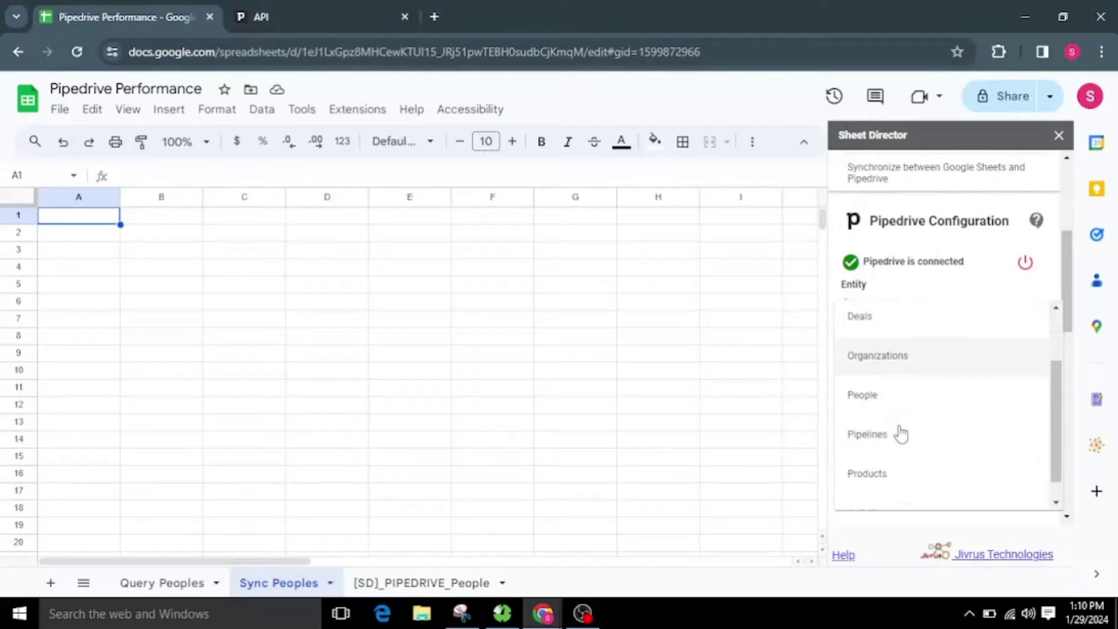
{"action": "left_click", "coordinate": [909, 406]}
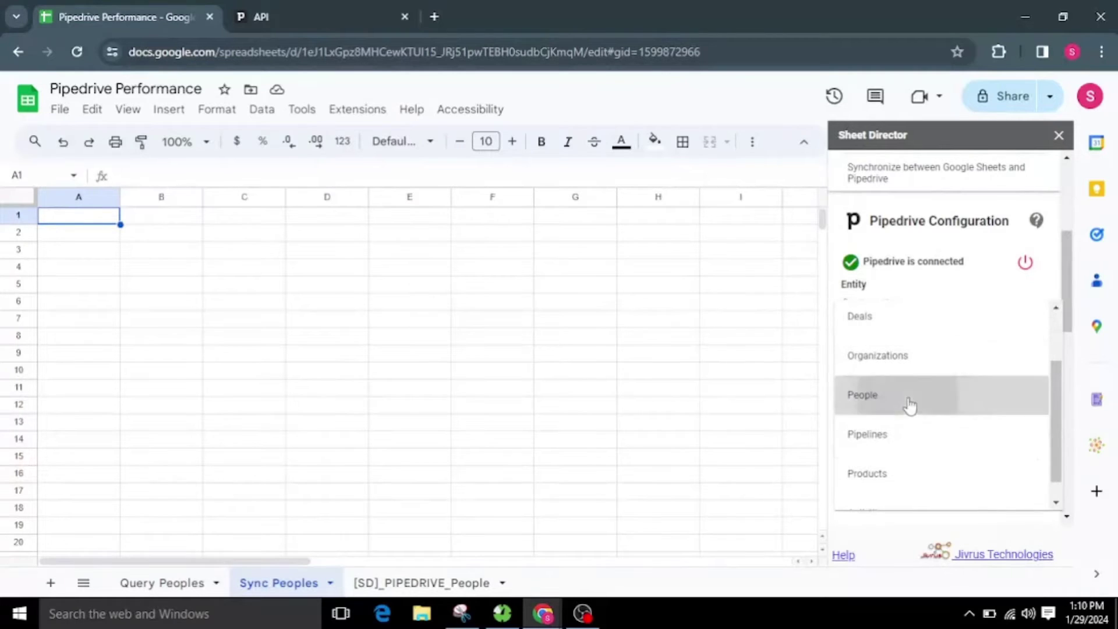
Add the fields ID, Name, Label, Visible to and Owner Name to the People synchronization.
{"action": "scroll", "coordinate": [943, 318], "scroll_direction": "down", "scroll_amount": 2}
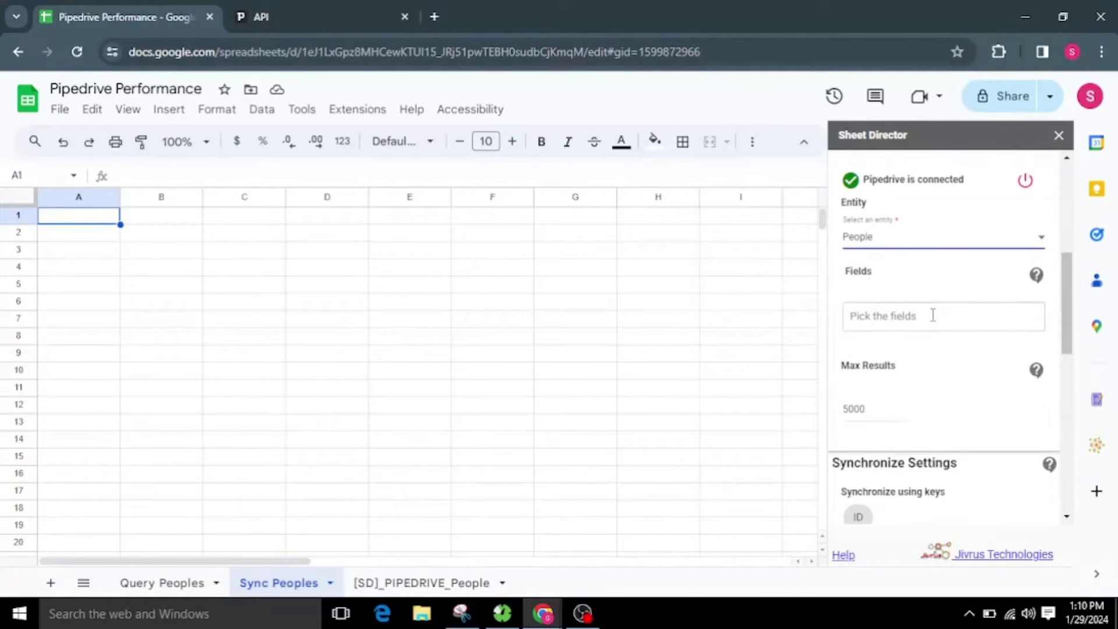
{"action": "left_click", "coordinate": [930, 314]}
{"action": "left_click", "coordinate": [886, 366]}
{"action": "left_click", "coordinate": [887, 368]}
{"action": "left_click", "coordinate": [888, 368]}
{"action": "type", "text": "vis"}
{"action": "key", "text": "Return"}
{"action": "type", "text": "ow"}
{"action": "left_click", "coordinate": [935, 374]}
Add the fields Email Value, First name and Organization Name to the People synchronization.
{"action": "type", "text": "em"}
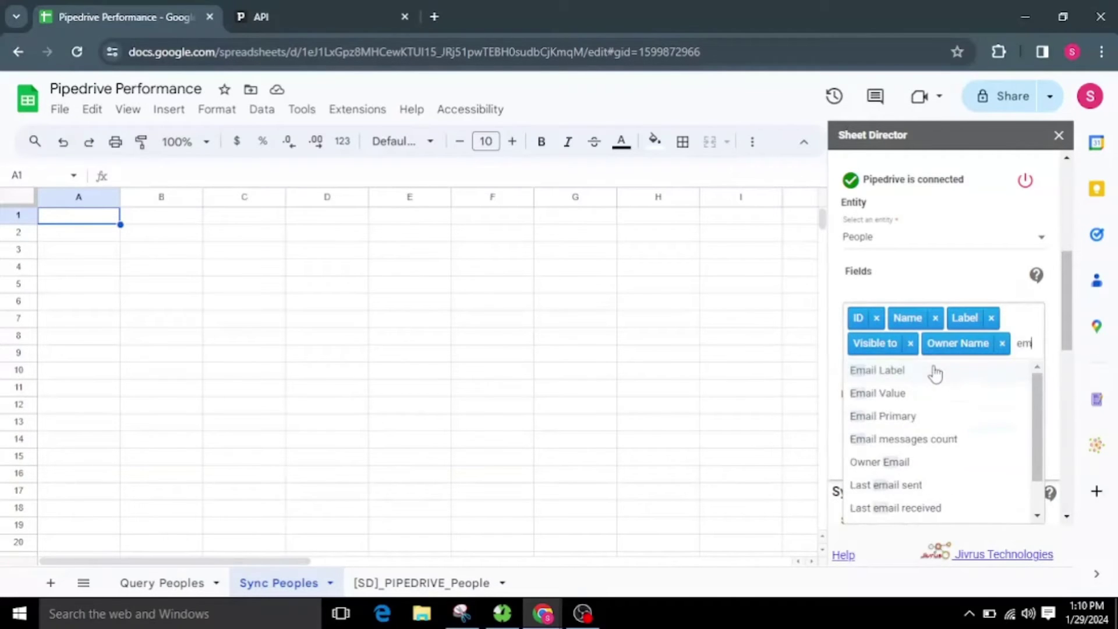
{"action": "left_click", "coordinate": [888, 393]}
{"action": "scroll", "coordinate": [948, 407], "scroll_direction": "down", "scroll_amount": 3}
{"action": "scroll", "coordinate": [946, 417], "scroll_direction": "down", "scroll_amount": 5}
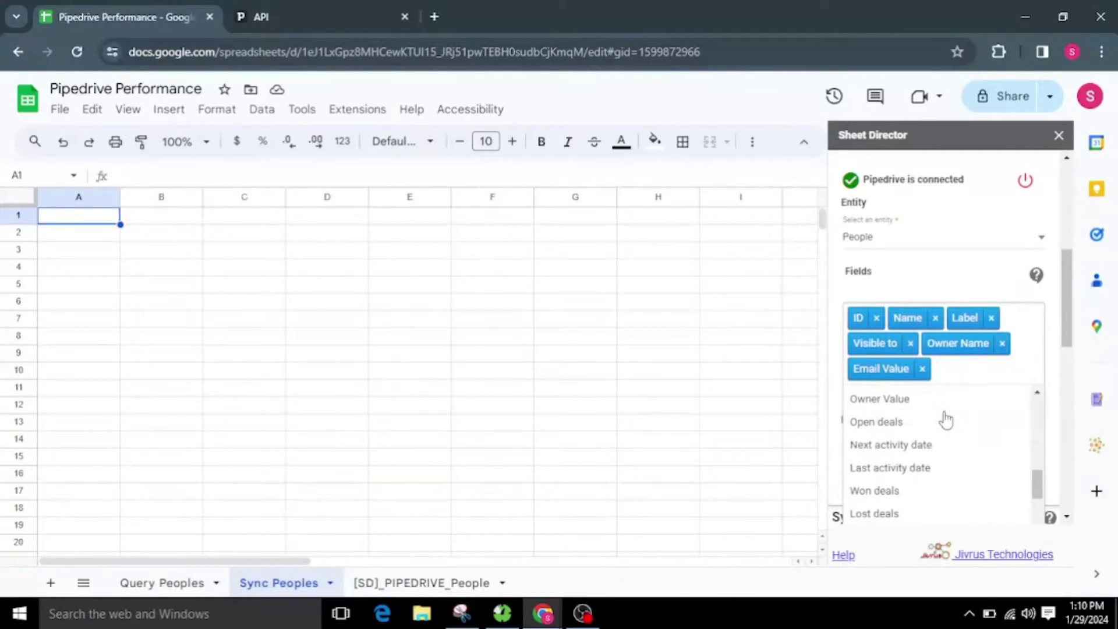
{"action": "left_click", "coordinate": [928, 519]}
{"action": "scroll", "coordinate": [912, 356], "scroll_direction": "down", "scroll_amount": 4}
{"action": "scroll", "coordinate": [912, 356], "scroll_direction": "up", "scroll_amount": 3}
{"action": "scroll", "coordinate": [938, 406], "scroll_direction": "up", "scroll_amount": 10}
{"action": "left_click", "coordinate": [939, 409]}
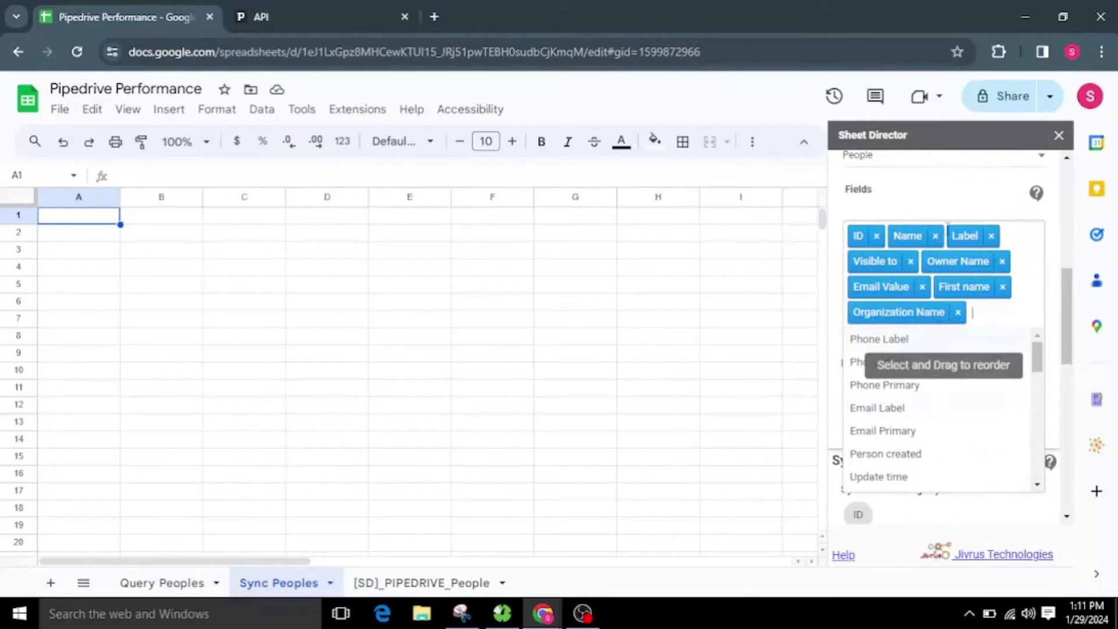
Limit the synchronization's maximum results to 25.
{"action": "scroll", "coordinate": [931, 349], "scroll_direction": "down", "scroll_amount": 3}
{"action": "double_click", "coordinate": [856, 324]}
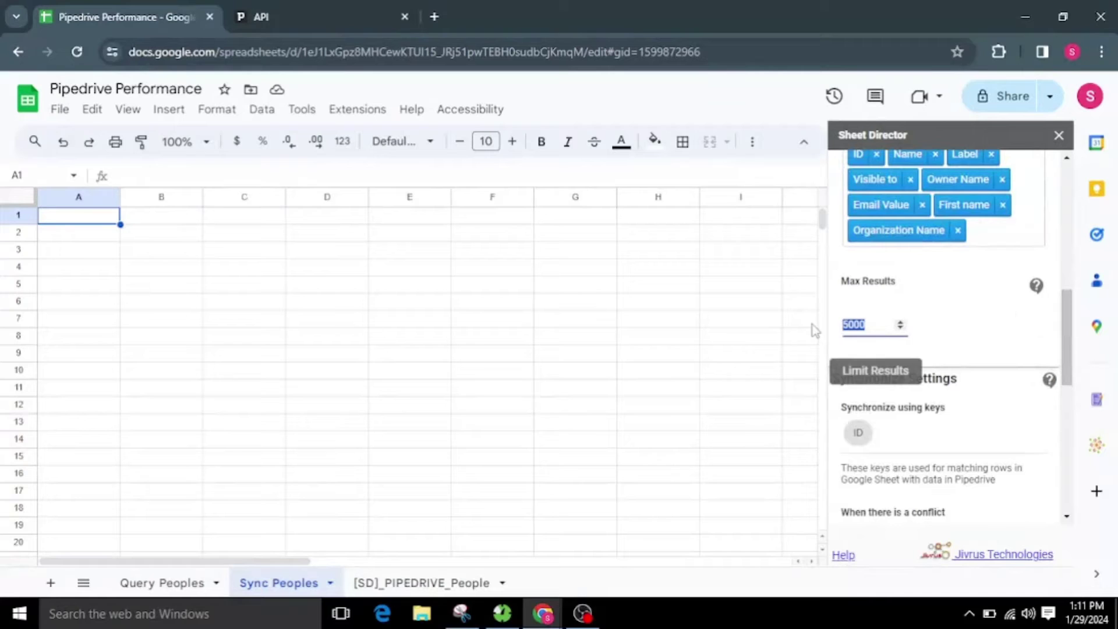
{"action": "type", "text": "25"}
{"action": "left_click", "coordinate": [944, 336]}
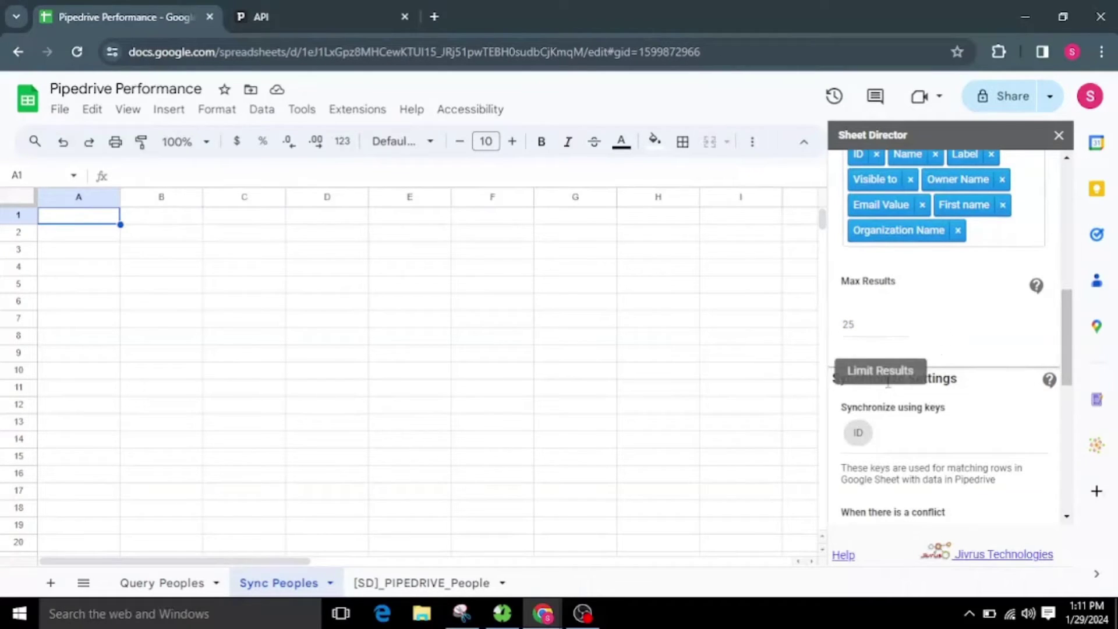
Review the ID synchronization key, compare both conflict options, and choose Google Sheet Wins for conflicts.
{"action": "scroll", "coordinate": [889, 415], "scroll_direction": "down", "scroll_amount": 2}
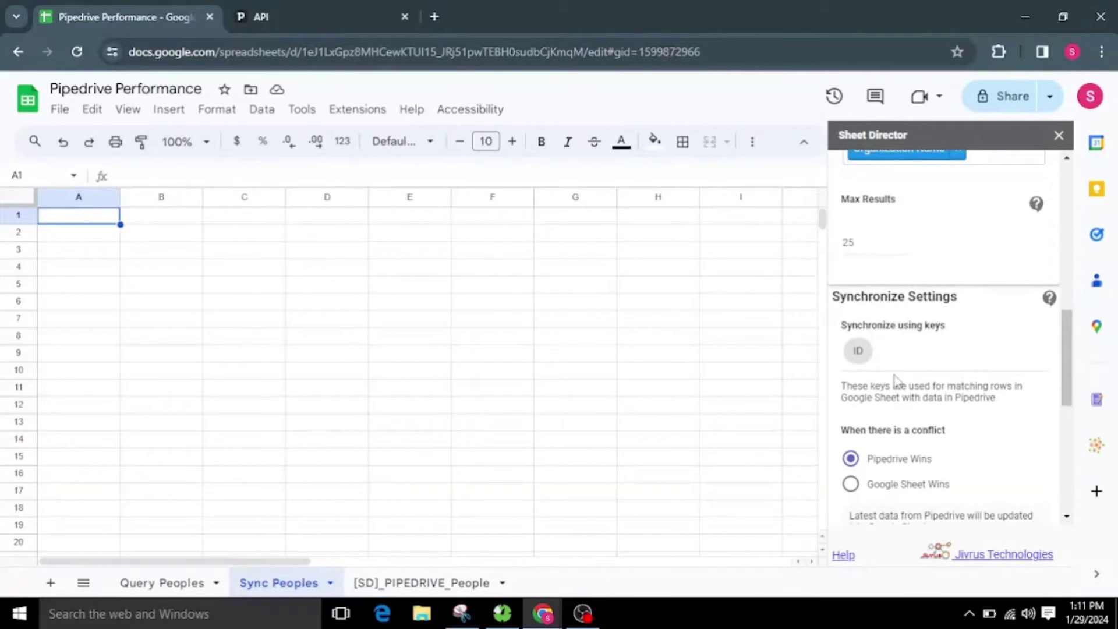
{"action": "scroll", "coordinate": [882, 358], "scroll_direction": "up", "scroll_amount": 3}
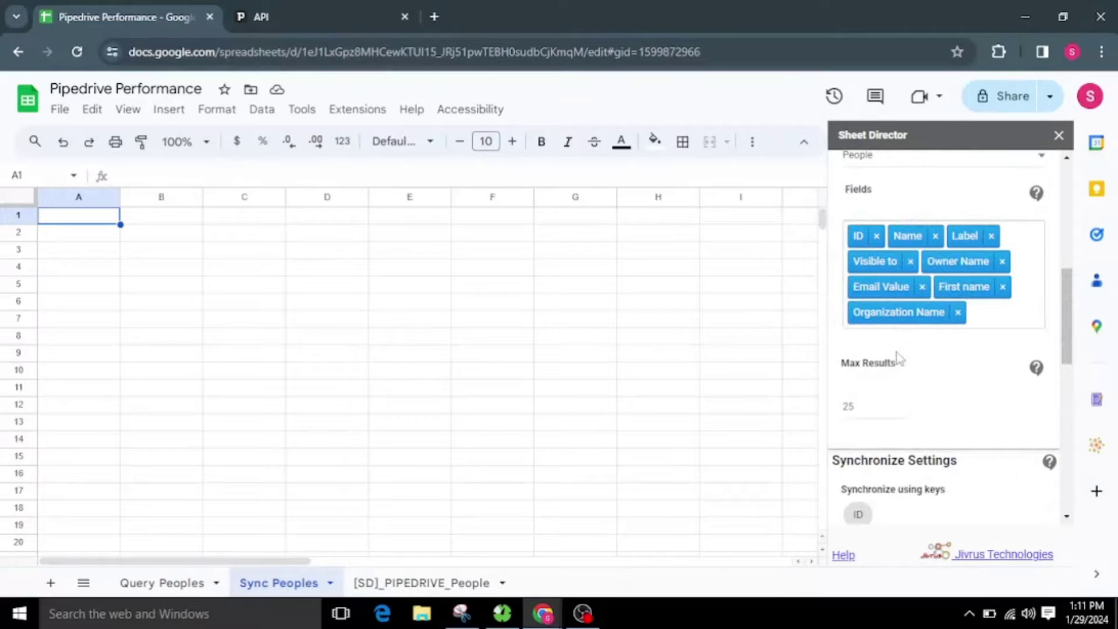
{"action": "scroll", "coordinate": [899, 358], "scroll_direction": "down", "scroll_amount": 5}
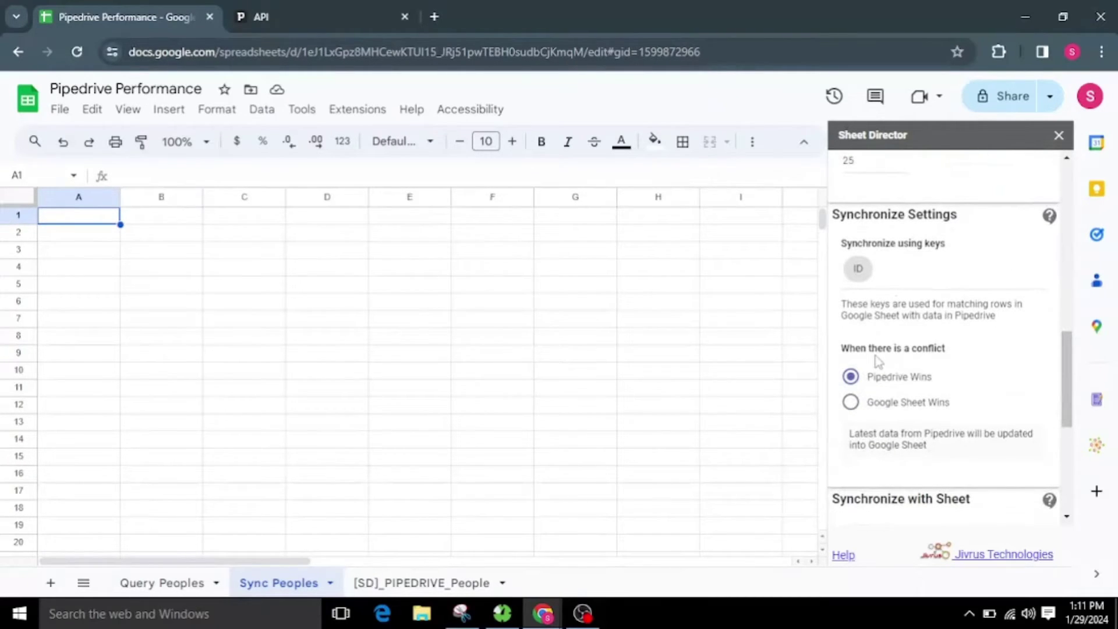
{"action": "scroll", "coordinate": [878, 361], "scroll_direction": "down", "scroll_amount": 2}
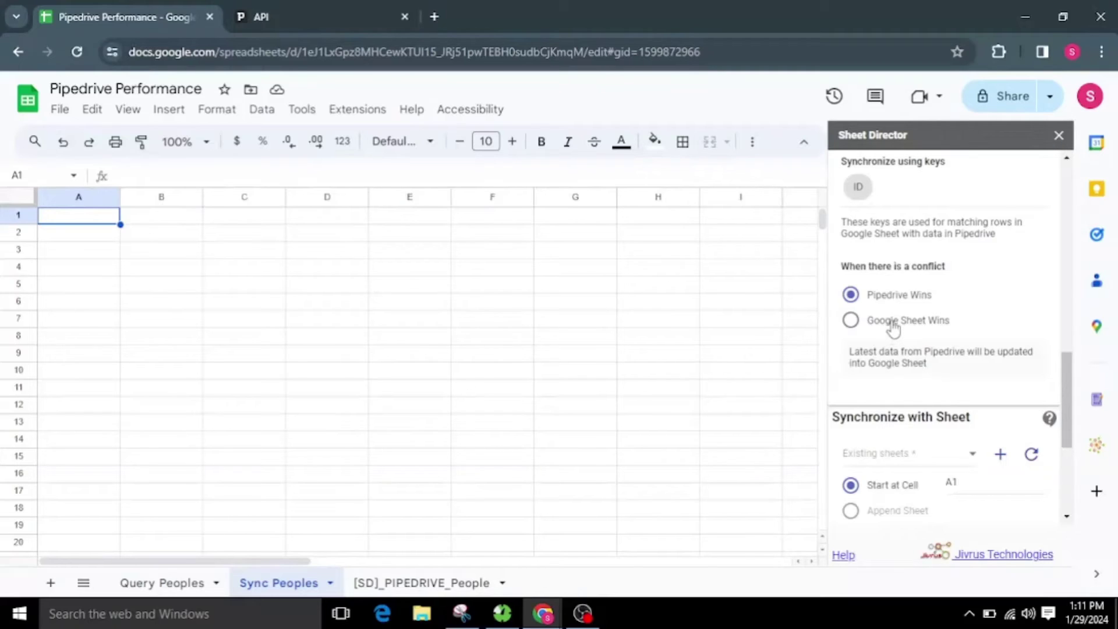
{"action": "left_click", "coordinate": [851, 321]}
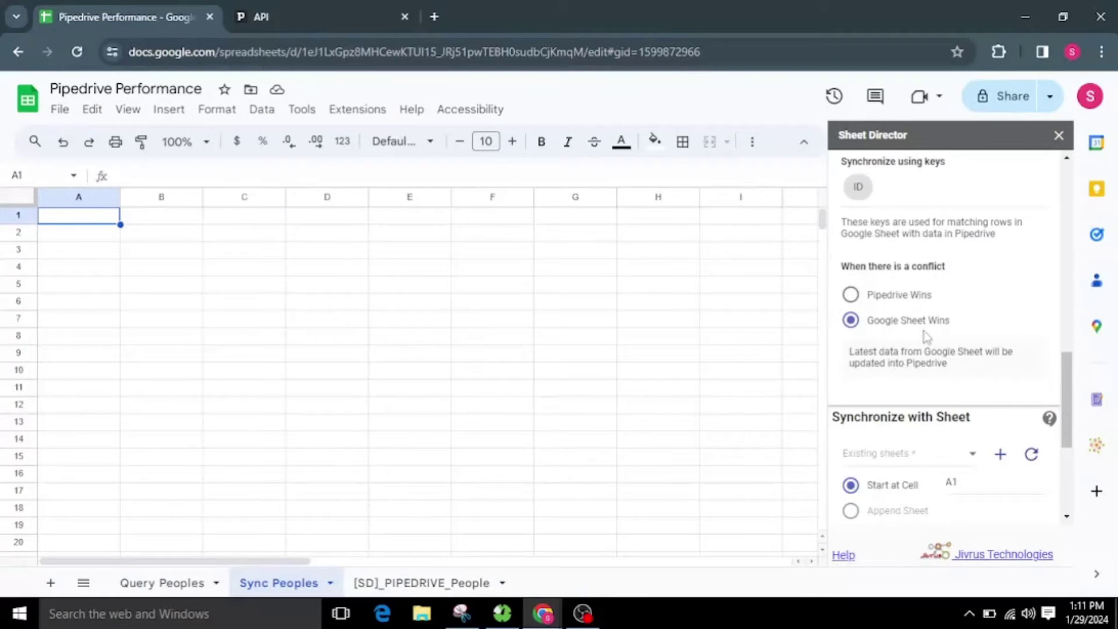
{"action": "left_click", "coordinate": [916, 297]}
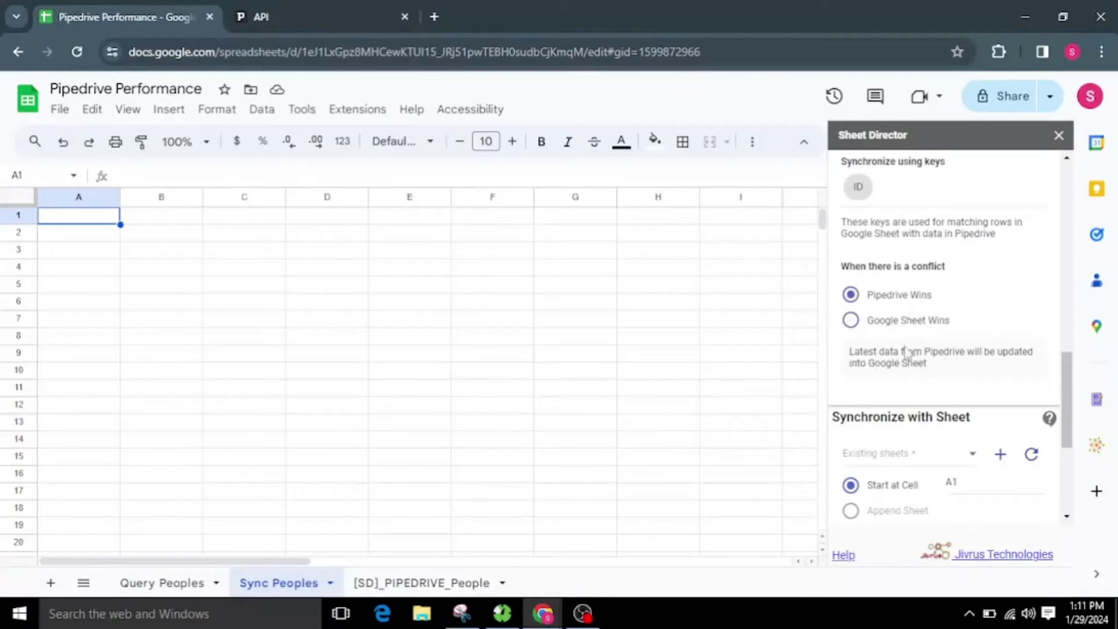
{"action": "triple_click", "coordinate": [873, 365]}
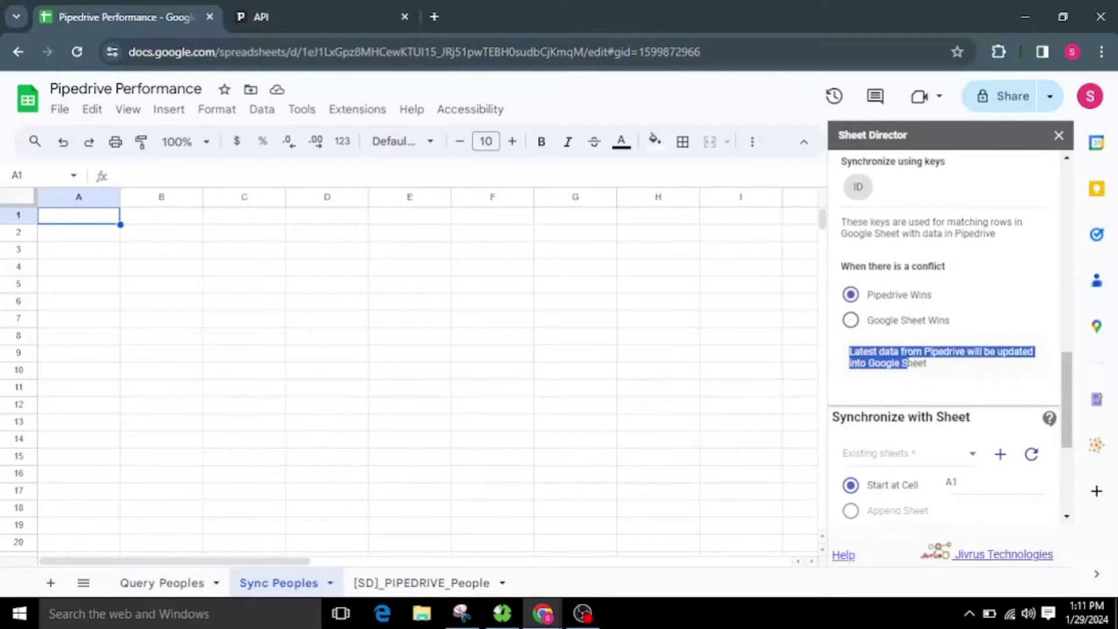
{"action": "left_click", "coordinate": [943, 365]}
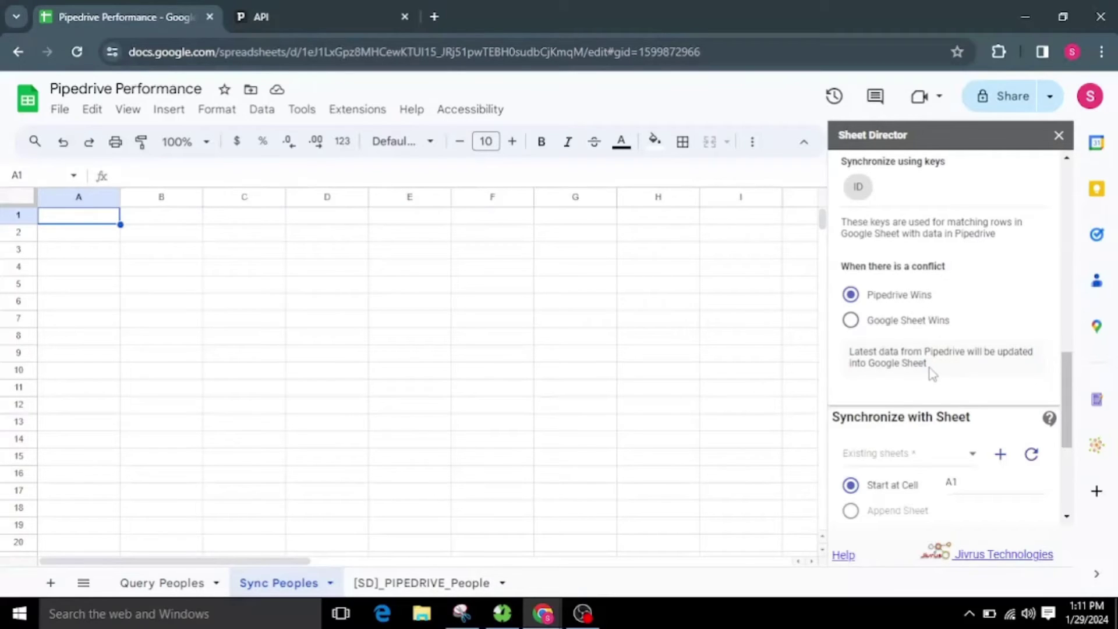
{"action": "left_click", "coordinate": [909, 324]}
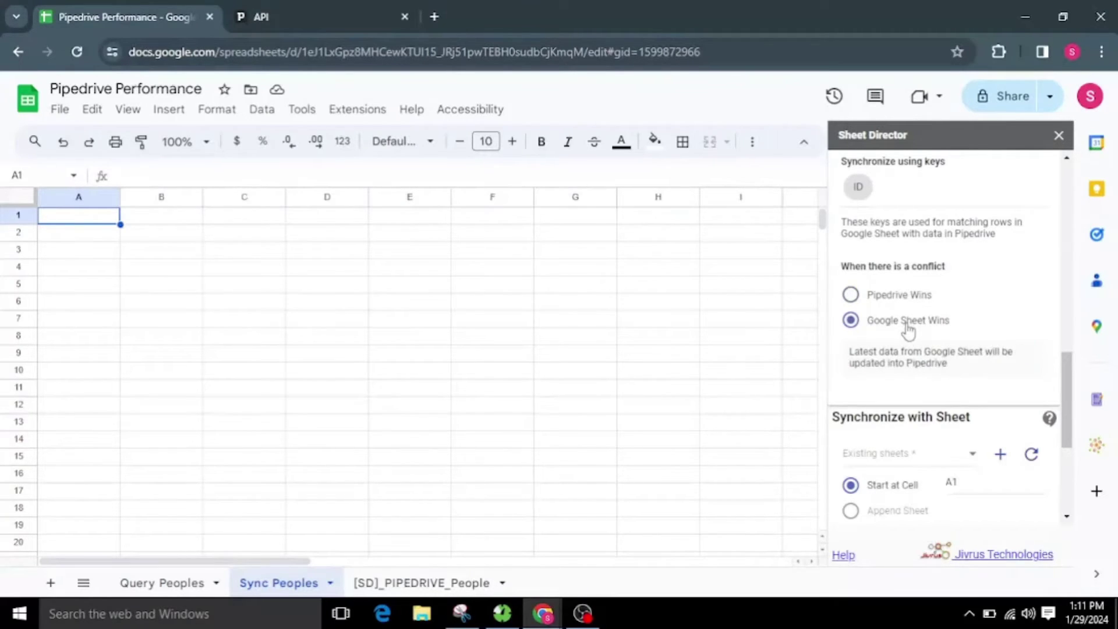
Review the Google Sheet Wins conflict description and synchronize with the Sync Peoples sheet starting at cell A1.
{"action": "triple_click", "coordinate": [846, 363]}
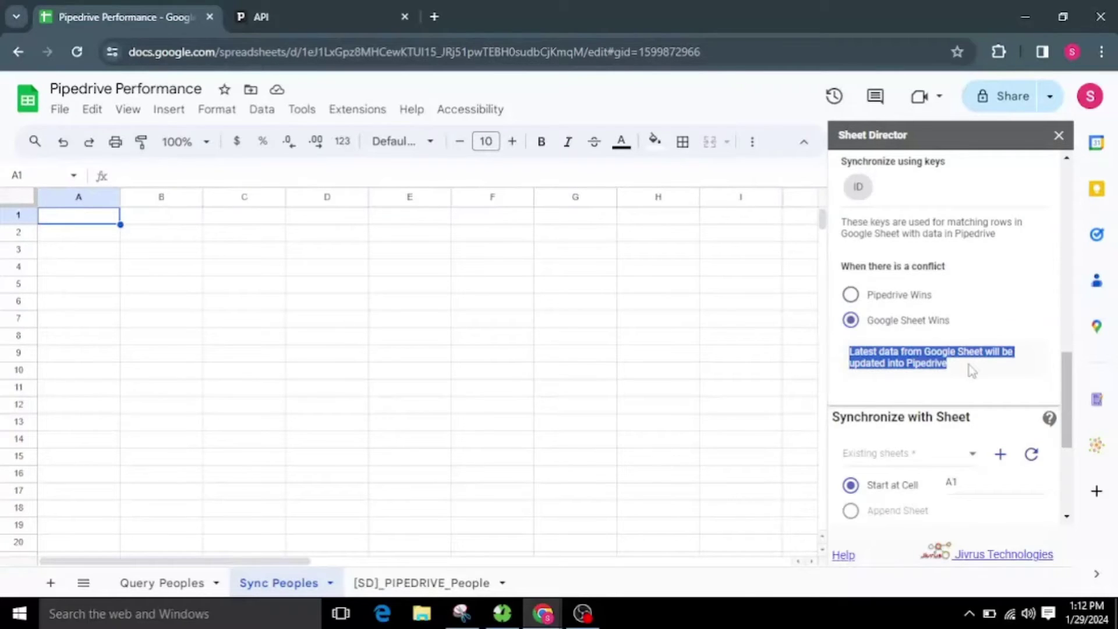
{"action": "left_click", "coordinate": [969, 364]}
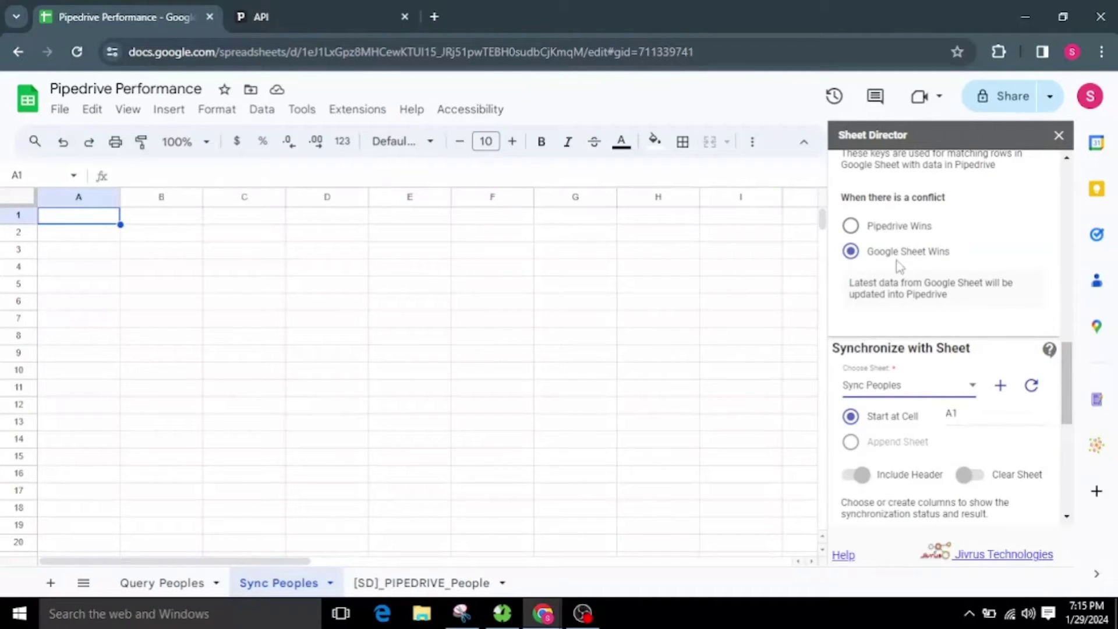
{"action": "left_click", "coordinate": [932, 395]}
{"action": "left_click", "coordinate": [932, 395]}
{"action": "left_click", "coordinate": [987, 417]}
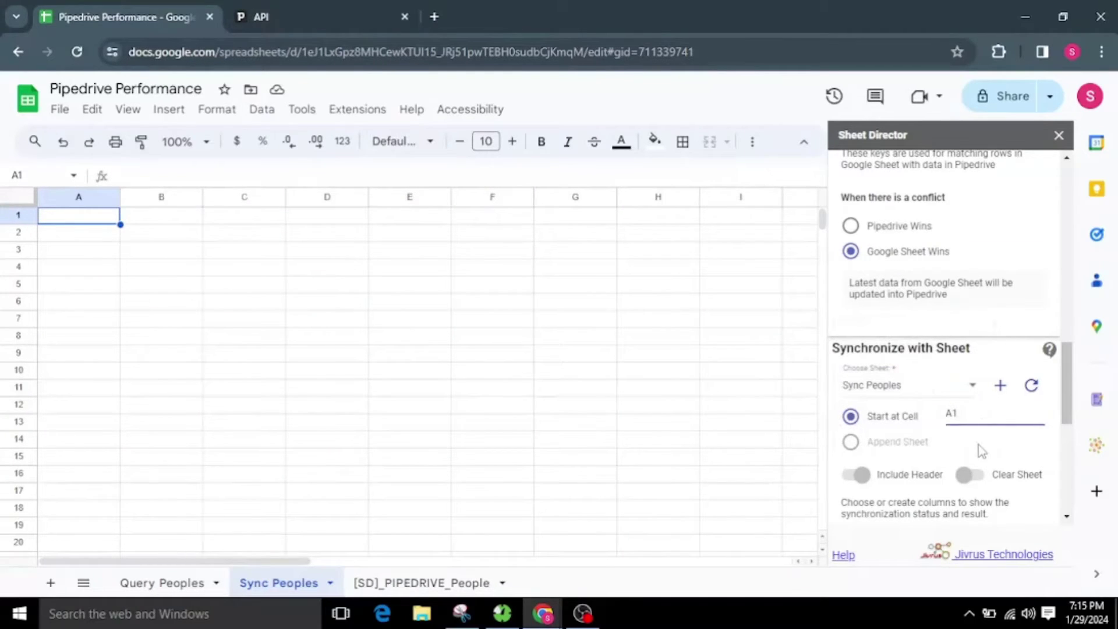
{"action": "scroll", "coordinate": [981, 451], "scroll_direction": "down", "scroll_amount": 6}
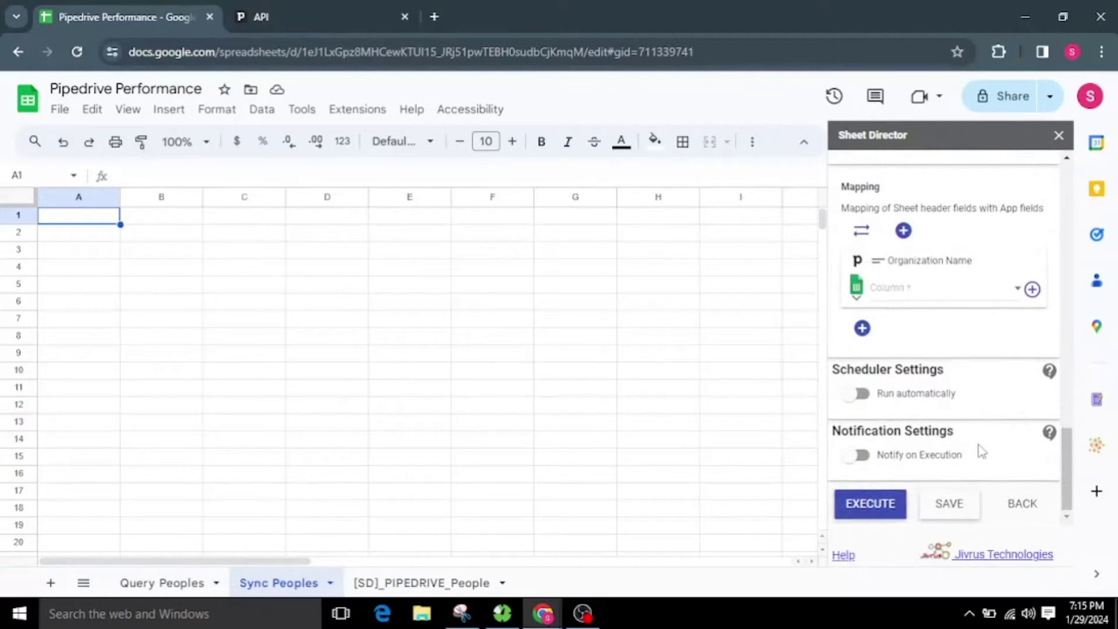
Execute the People synchronization and fetch the Pipedrive records into the empty Sync Peoples sheet.
{"action": "left_click", "coordinate": [886, 504]}
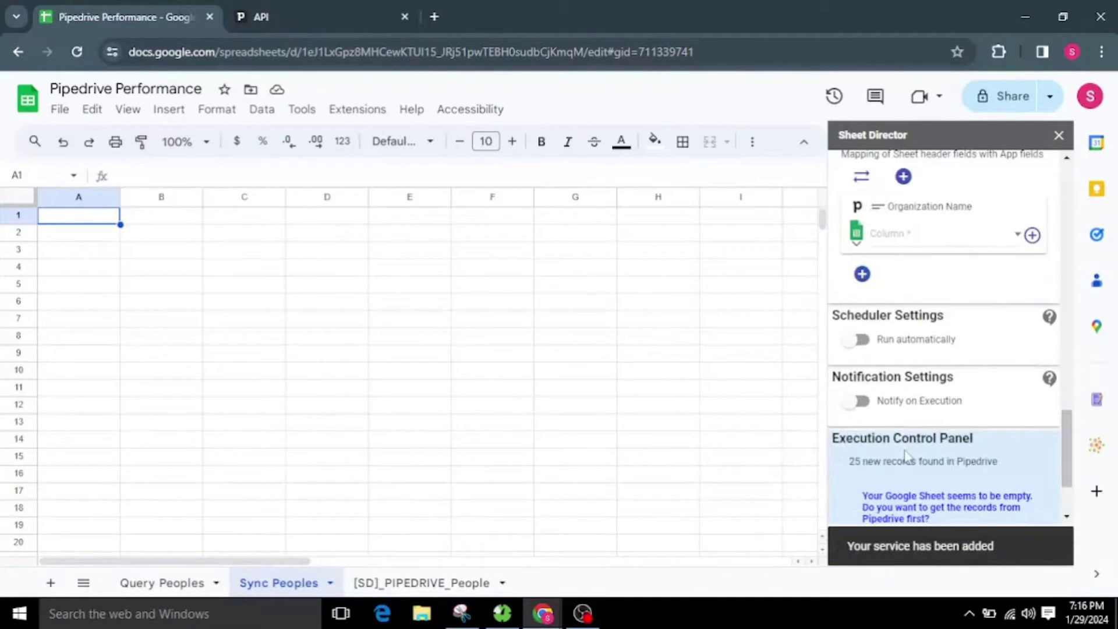
{"action": "scroll", "coordinate": [905, 455], "scroll_direction": "down", "scroll_amount": 2}
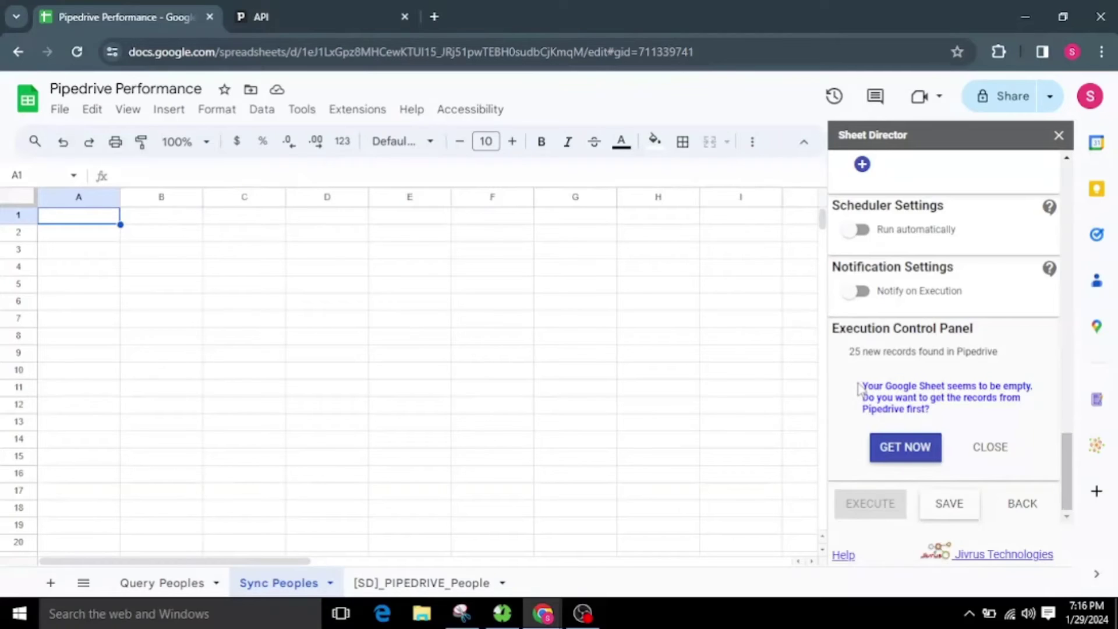
{"action": "left_click_drag", "start_coordinate": [858, 389], "coordinate": [952, 412]}
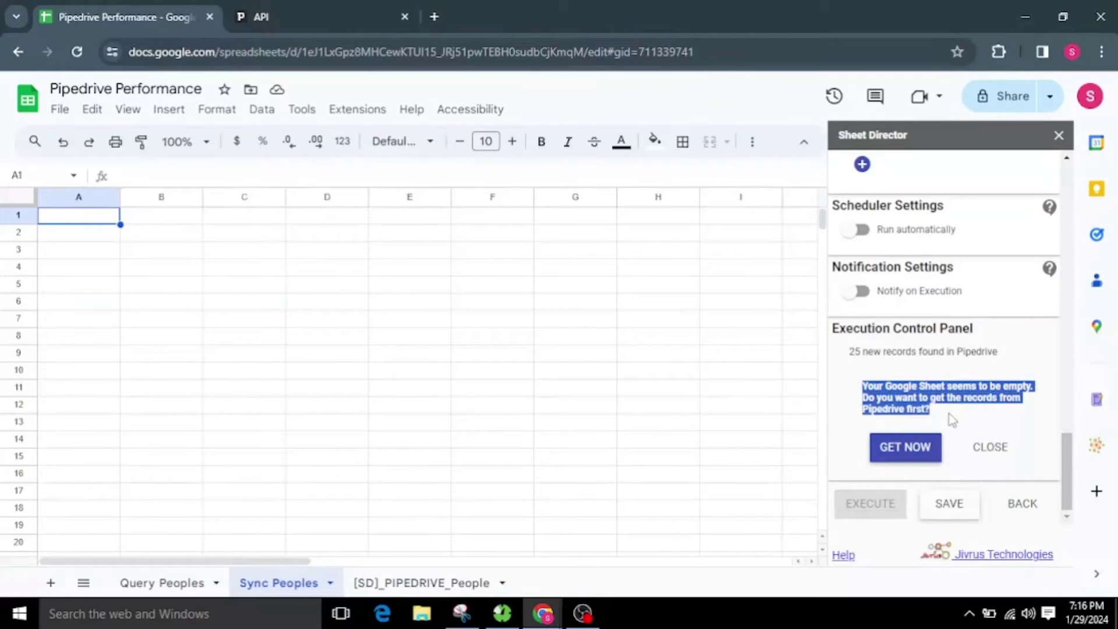
{"action": "left_click", "coordinate": [952, 419]}
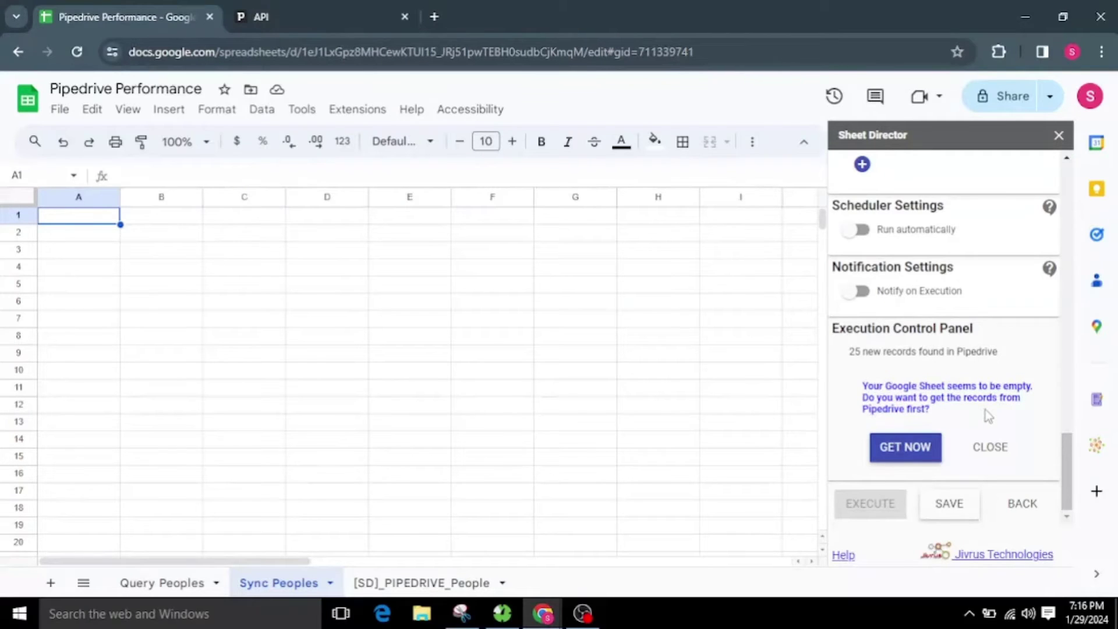
{"action": "left_click", "coordinate": [983, 452]}
{"action": "left_click", "coordinate": [912, 449]}
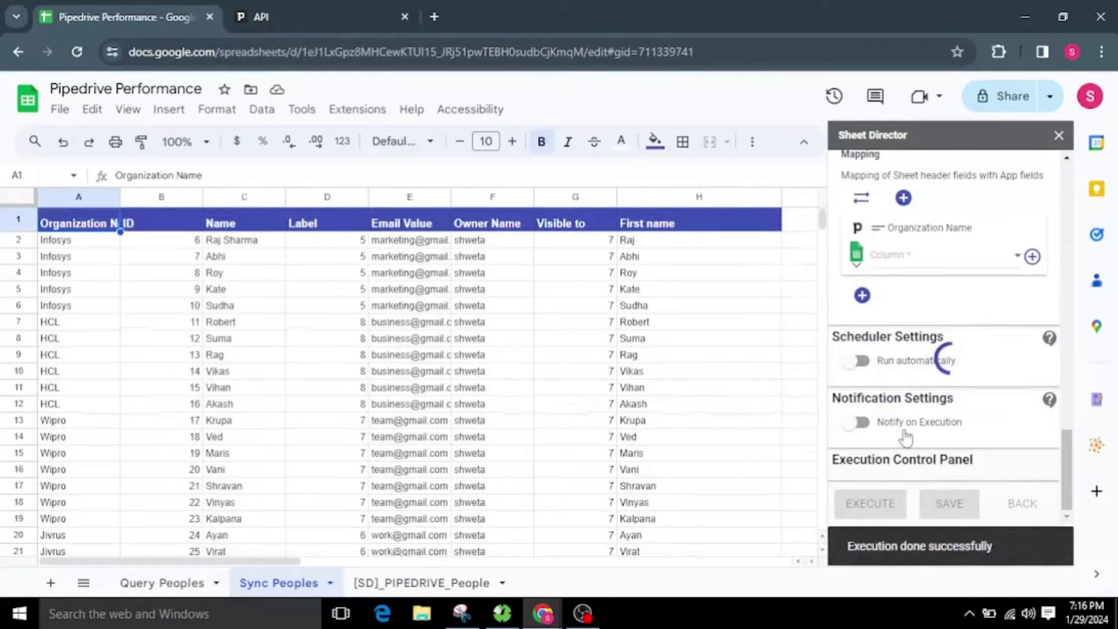
Look over the fetched People columns and decline the intelligent mapping of app fields to sheet columns.
{"action": "scroll", "coordinate": [905, 433], "scroll_direction": "up", "scroll_amount": 2}
{"action": "scroll", "coordinate": [905, 429], "scroll_direction": "down", "scroll_amount": 3}
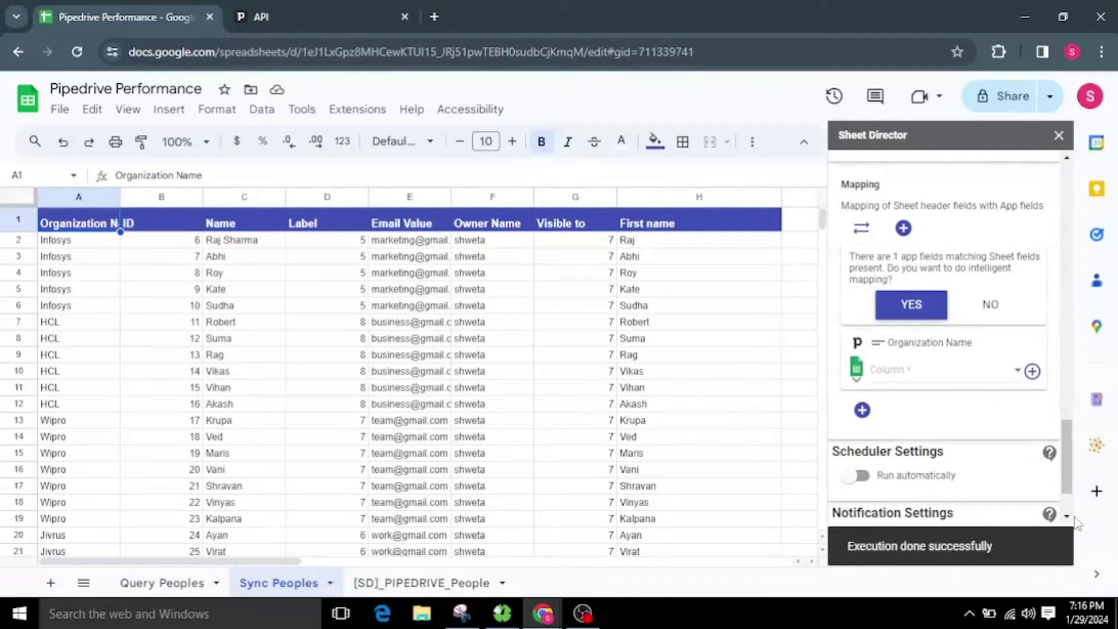
{"action": "left_click_drag", "start_coordinate": [280, 561], "coordinate": [374, 561]}
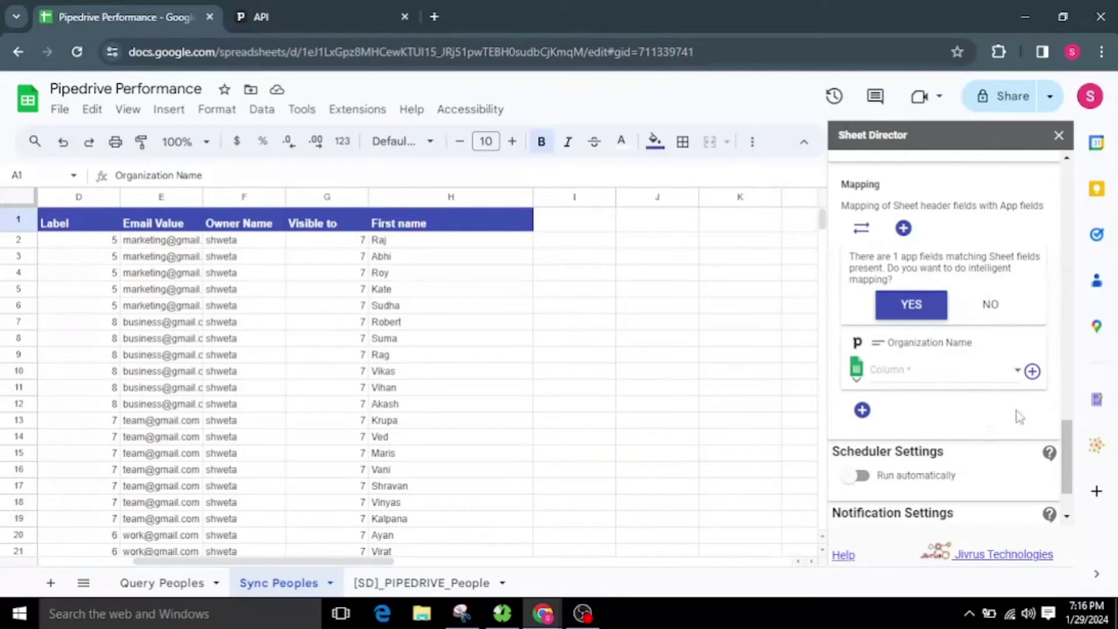
{"action": "left_click", "coordinate": [990, 315]}
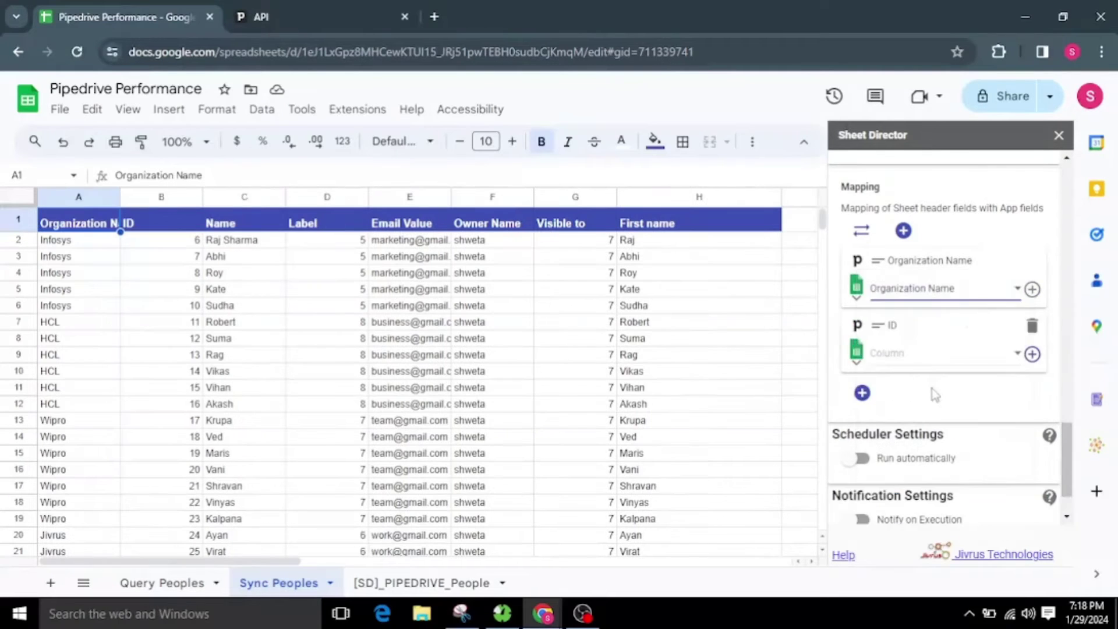
Map the ID field to the ID column, and add the Name field mapped to the Name column.
{"action": "left_click", "coordinate": [896, 350]}
{"action": "left_click", "coordinate": [886, 332]}
{"action": "left_click", "coordinate": [862, 329]}
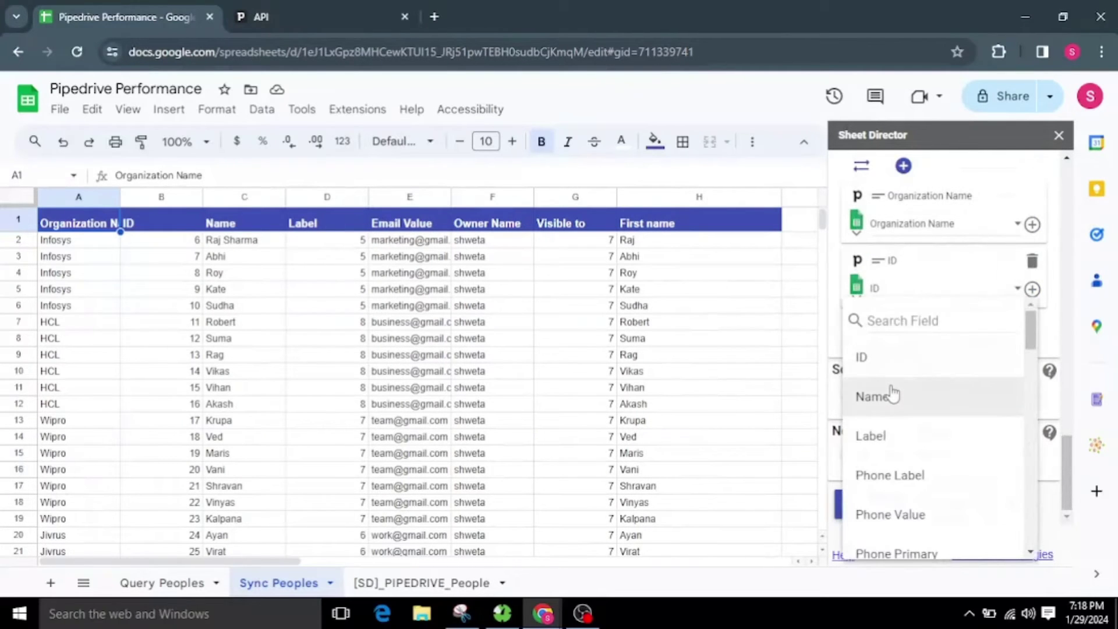
{"action": "left_click", "coordinate": [891, 394]}
{"action": "left_click", "coordinate": [924, 273]}
{"action": "left_click", "coordinate": [898, 419]}
Map the remaining People fields, including Owner Name, Visible to and First name, to their same-named sheet columns.
{"action": "left_click", "coordinate": [878, 215]}
{"action": "left_click", "coordinate": [860, 377]}
{"action": "scroll", "coordinate": [906, 524], "scroll_direction": "down", "scroll_amount": 1}
{"action": "left_click", "coordinate": [900, 533]}
{"action": "left_click", "coordinate": [897, 399]}
{"action": "left_click", "coordinate": [916, 392]}
{"action": "left_click", "coordinate": [891, 372]}
{"action": "left_click", "coordinate": [913, 326]}
{"action": "type", "text": "o"}
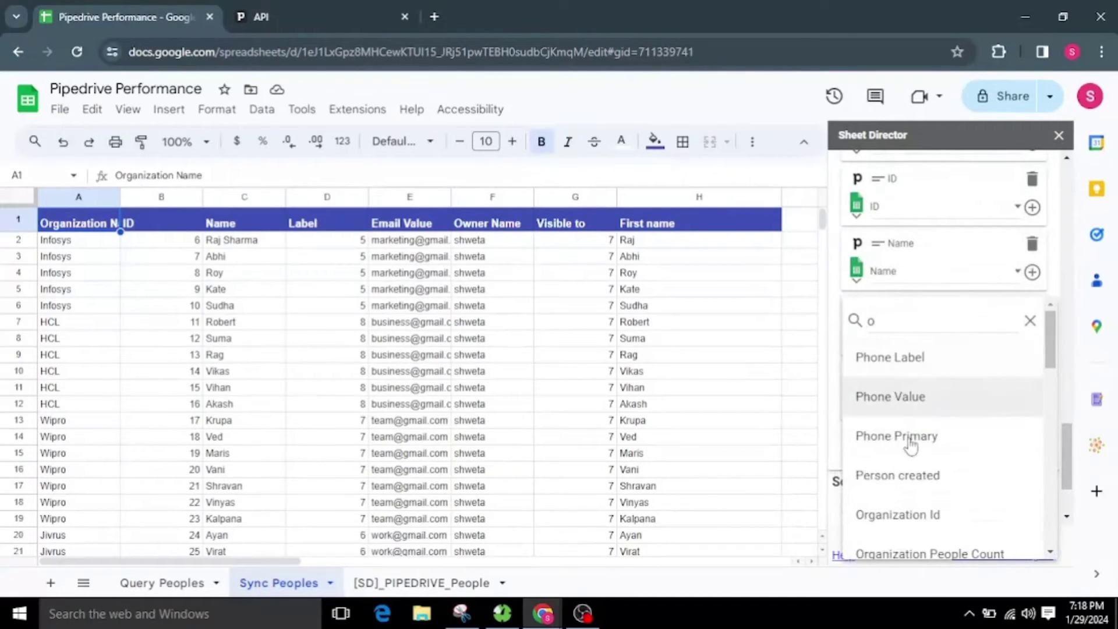
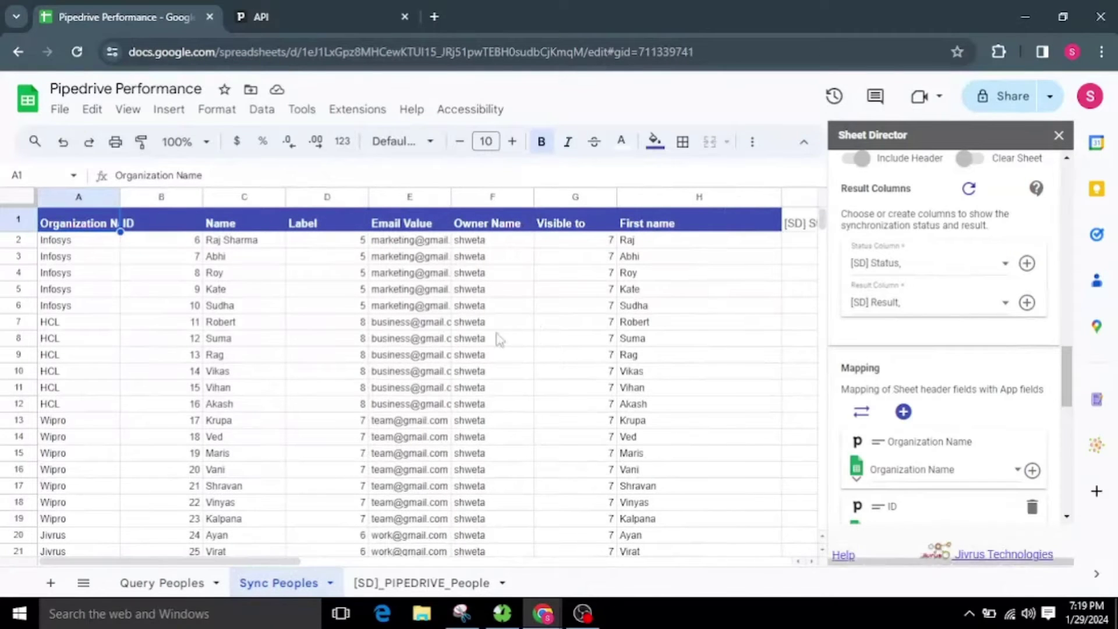
Change the organization name in cells A2 to A5 to Wipro.
{"action": "double_click", "coordinate": [83, 240]}
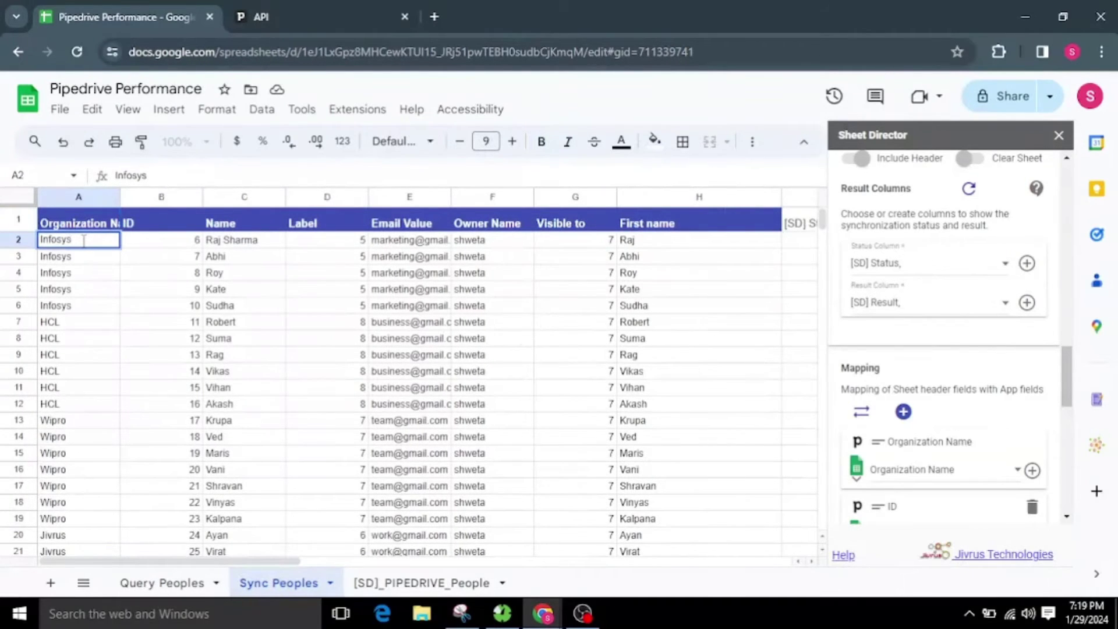
{"action": "left_click_drag", "start_coordinate": [73, 240], "coordinate": [25, 244]}
{"action": "type", "text": "Wipro"}
{"action": "left_click", "coordinate": [92, 305]}
{"action": "left_click", "coordinate": [88, 240]}
{"action": "left_click_drag", "start_coordinate": [120, 248], "coordinate": [111, 291]}
Shorten the surname in the Name cell C2 to its initial.
{"action": "double_click", "coordinate": [257, 241]}
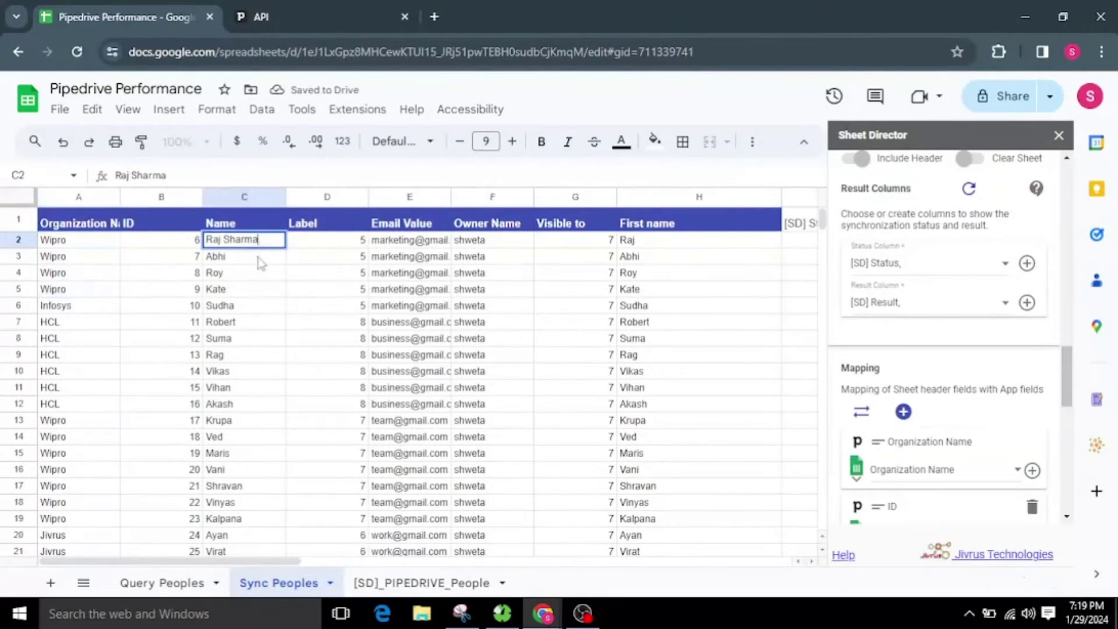
{"action": "key", "text": "BackSpace"}
{"action": "key", "text": "BackSpace"}
{"action": "key", "text": "BackSpace"}
{"action": "key", "text": "BackSpace"}
{"action": "key", "text": "BackSpace"}
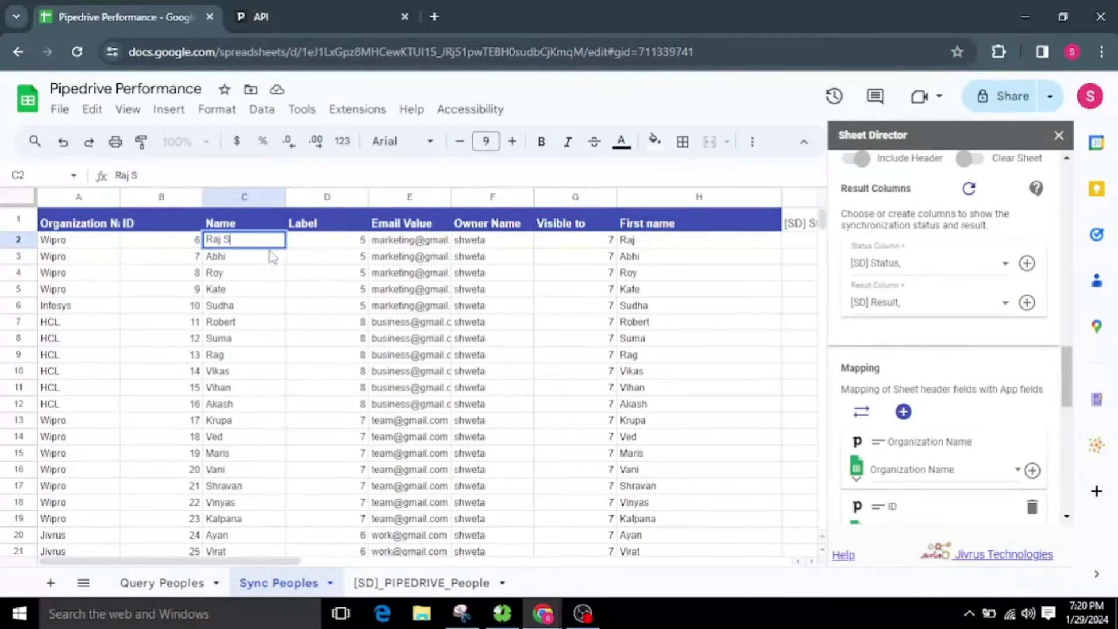
{"action": "type", "text": "S"}
Add a surname to the name in C3 and the initials M and J to the names in C4 and C5.
{"action": "double_click", "coordinate": [270, 256]}
{"action": "type", "text": "Desai"}
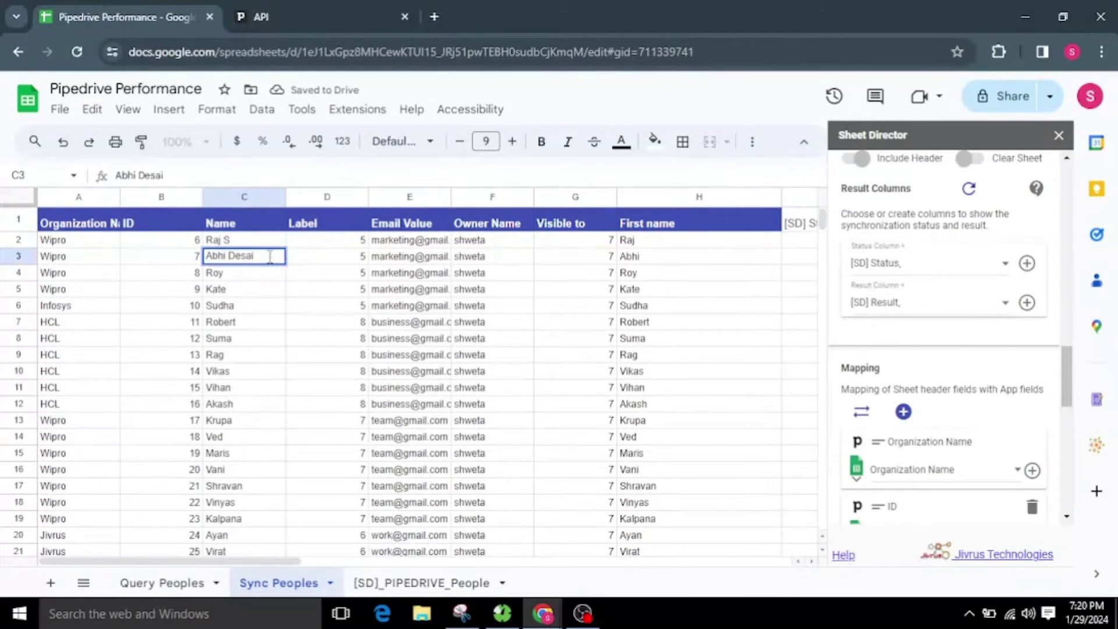
{"action": "double_click", "coordinate": [237, 272]}
{"action": "type", "text": "M"}
{"action": "left_click", "coordinate": [236, 305]}
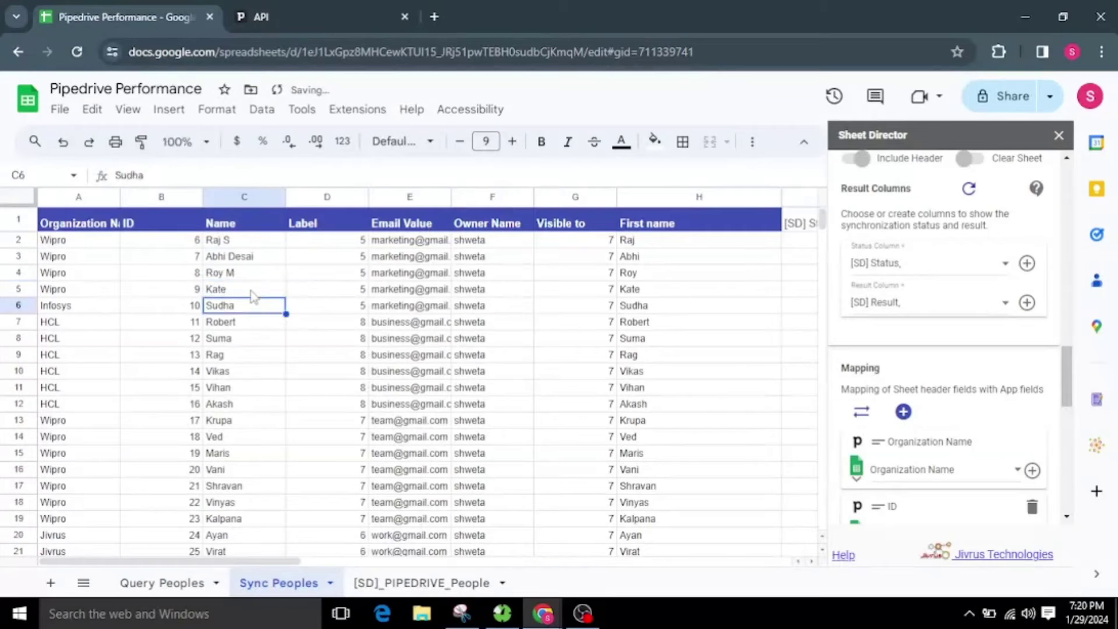
{"action": "double_click", "coordinate": [236, 289]}
{"action": "type", "text": "J"}
{"action": "left_click", "coordinate": [256, 339]}
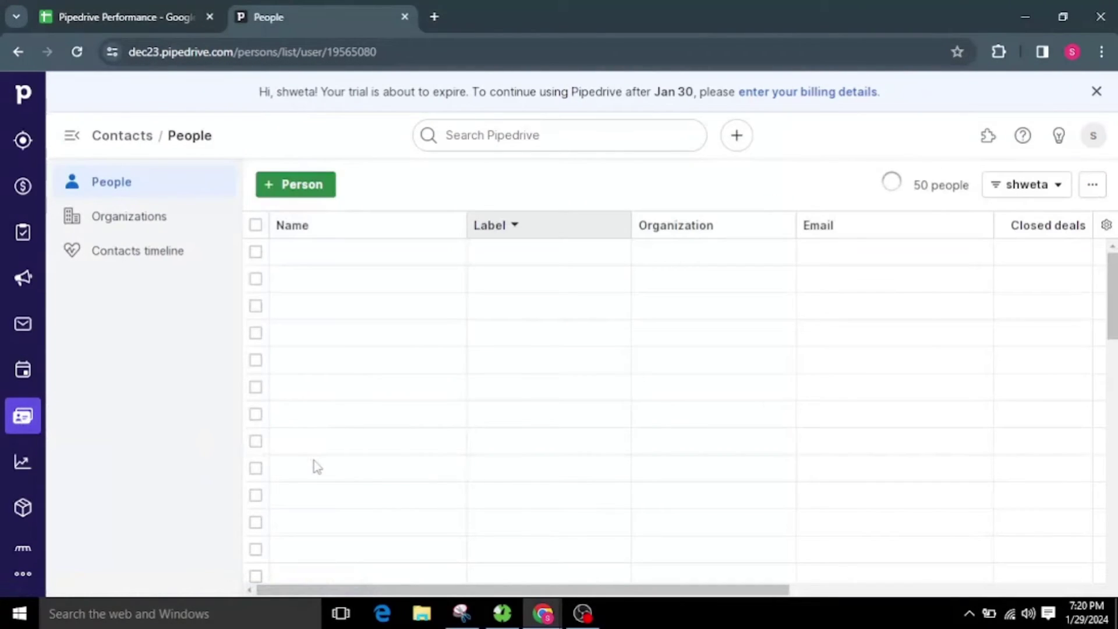
Switch to Pipedrive, view the contact matching sheet row 3, and return to that contact's Name cell in the sheet.
{"action": "scroll", "coordinate": [338, 518], "scroll_direction": "down", "scroll_amount": 4}
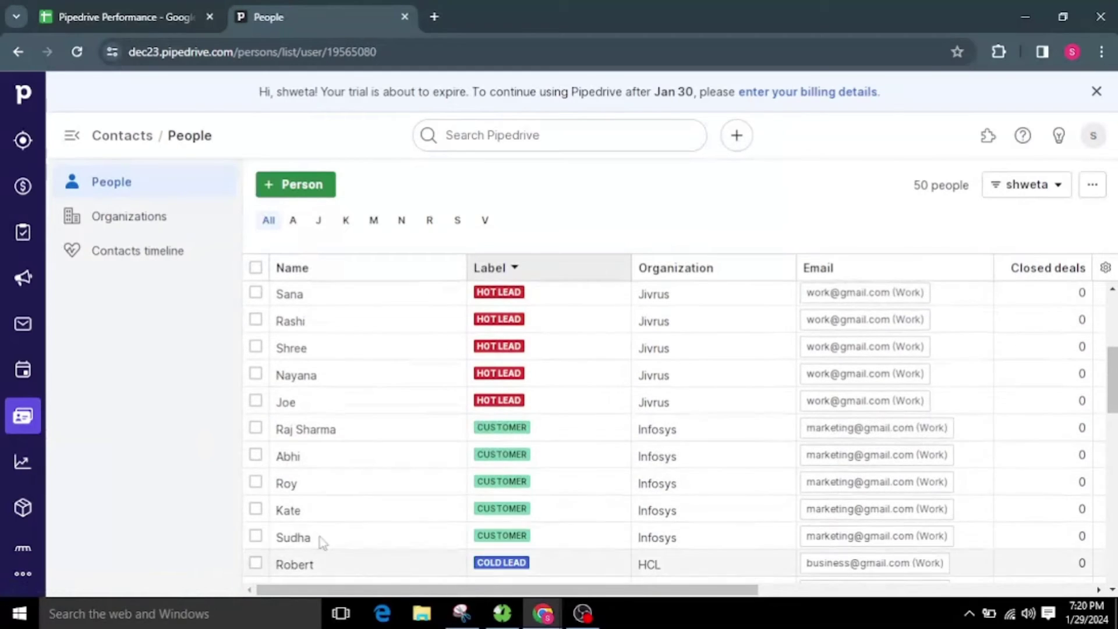
{"action": "left_click", "coordinate": [288, 457]}
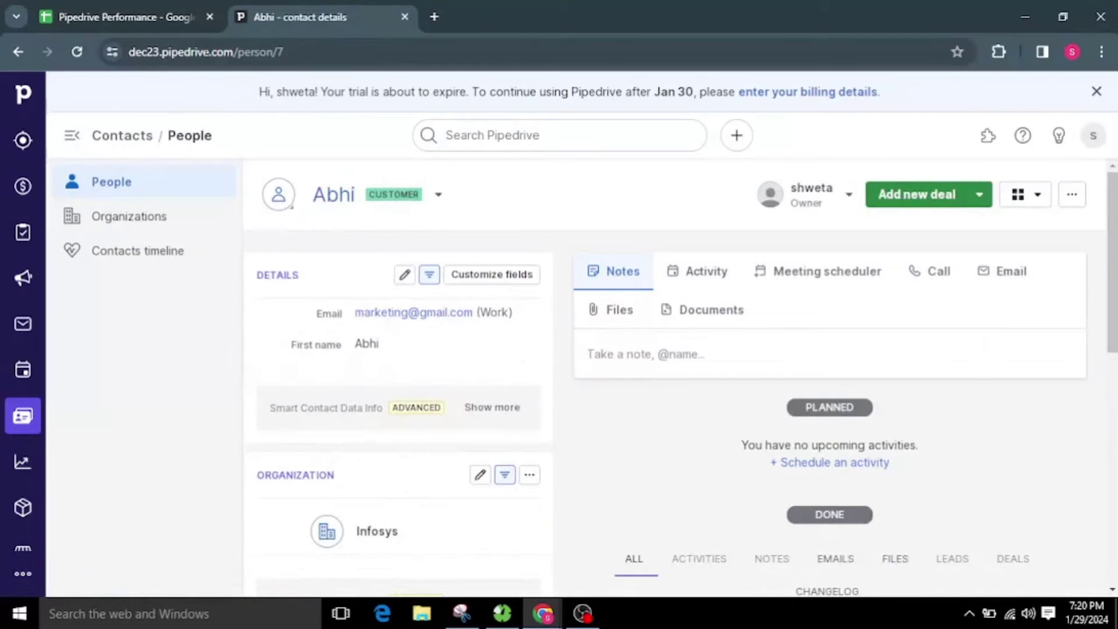
{"action": "left_click", "coordinate": [150, 8]}
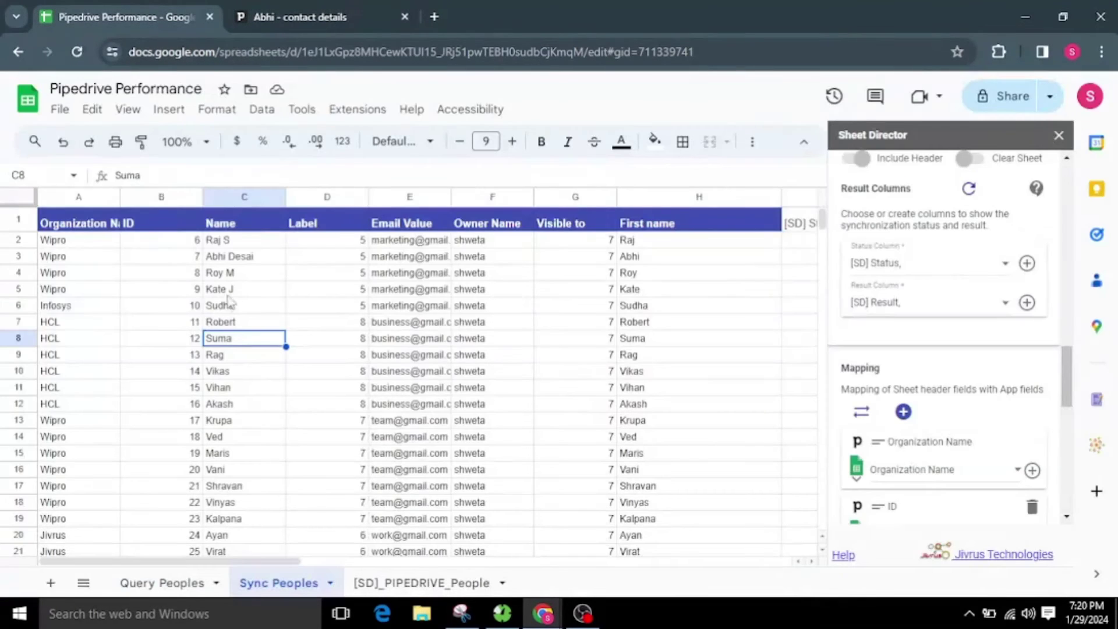
{"action": "left_click", "coordinate": [248, 262]}
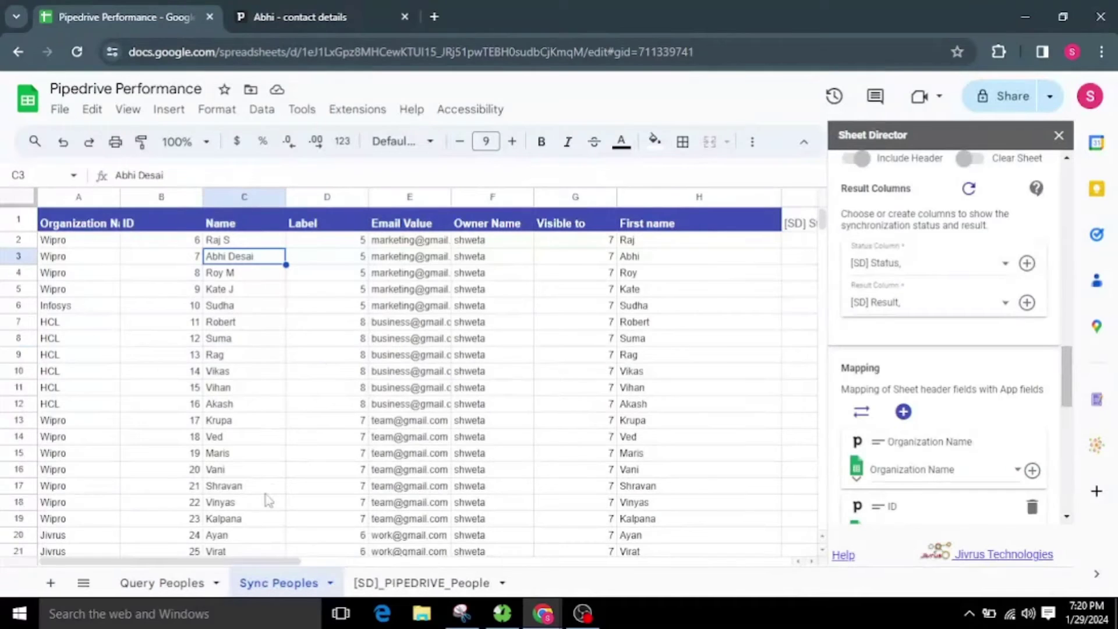
Check the status and result columns in the sheet and execute the People synchronization again.
{"action": "left_click_drag", "start_coordinate": [267, 561], "coordinate": [381, 560]}
{"action": "scroll", "coordinate": [935, 480], "scroll_direction": "down", "scroll_amount": 10}
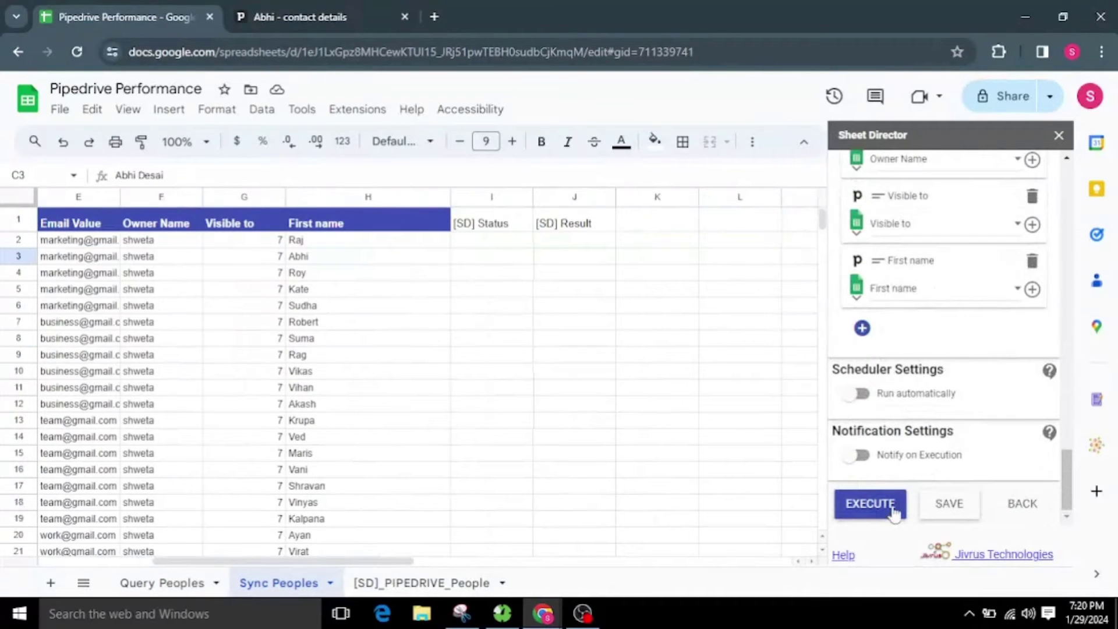
{"action": "left_click", "coordinate": [873, 505]}
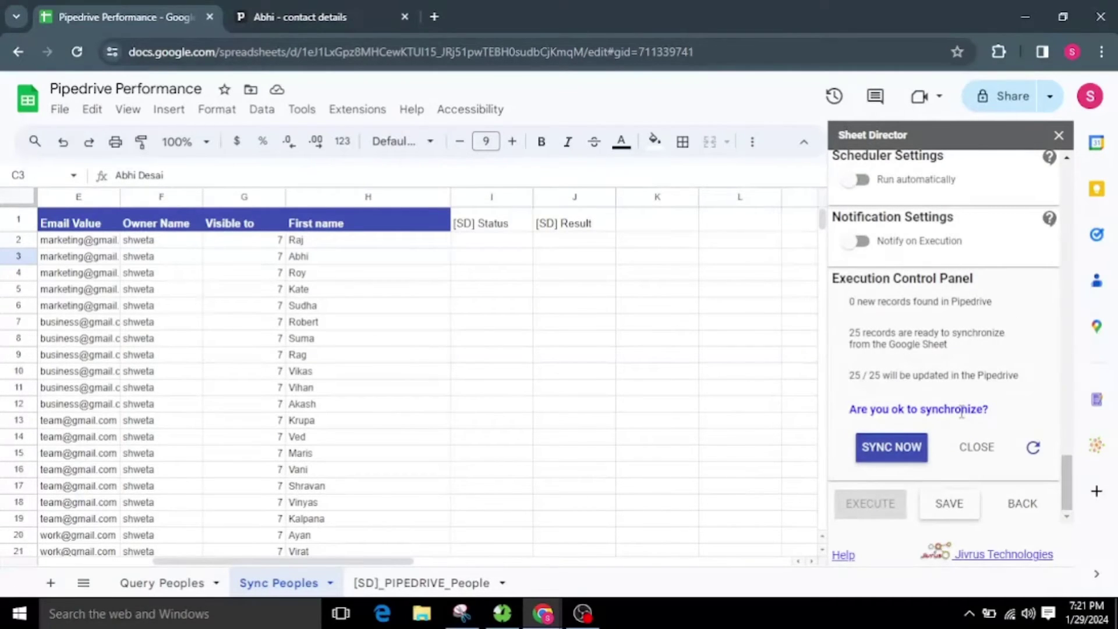
Review the summary of new, ready and updatable records in the Execution Control Panel, and start the synchronization to Pipedrive.
{"action": "left_click_drag", "start_coordinate": [882, 302], "coordinate": [992, 302]}
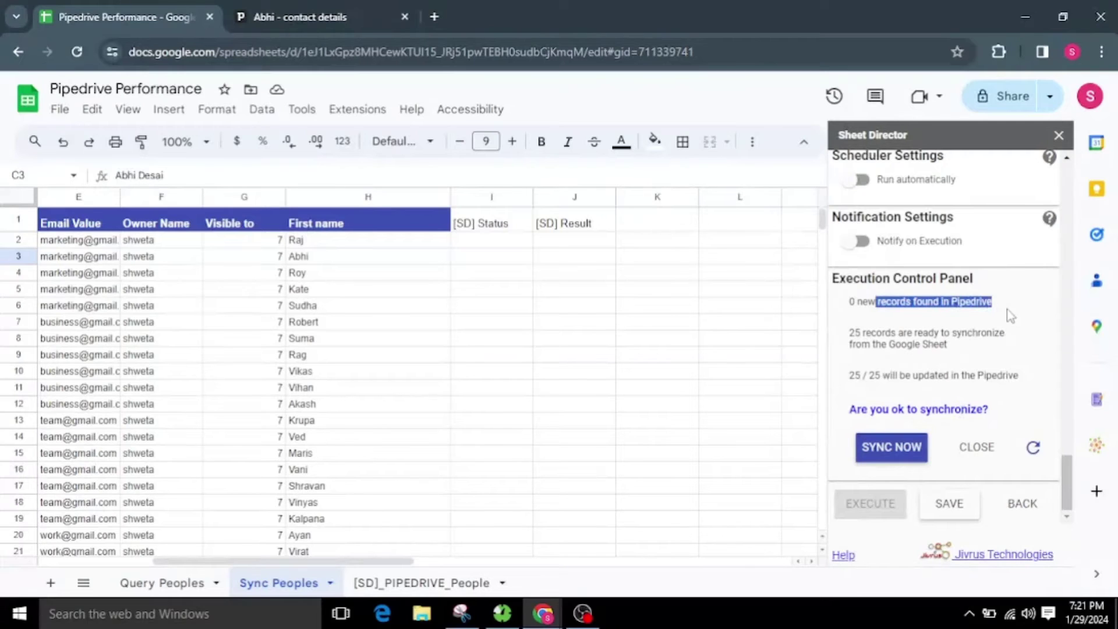
{"action": "left_click", "coordinate": [873, 343]}
{"action": "left_click_drag", "start_coordinate": [847, 344], "coordinate": [970, 357]}
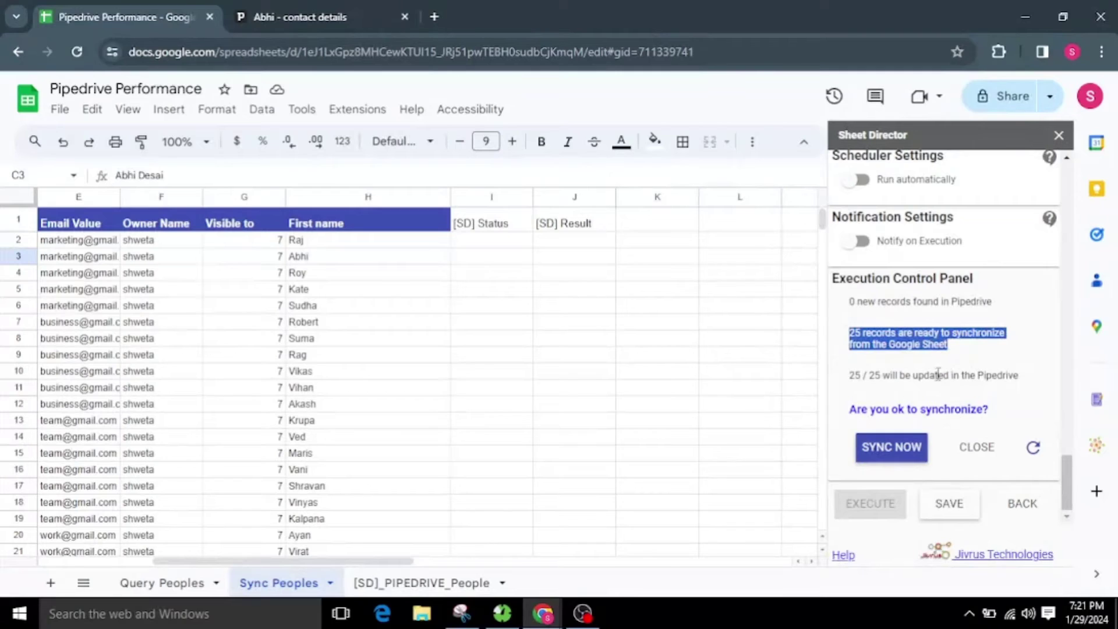
{"action": "left_click_drag", "start_coordinate": [845, 378], "coordinate": [1030, 384]}
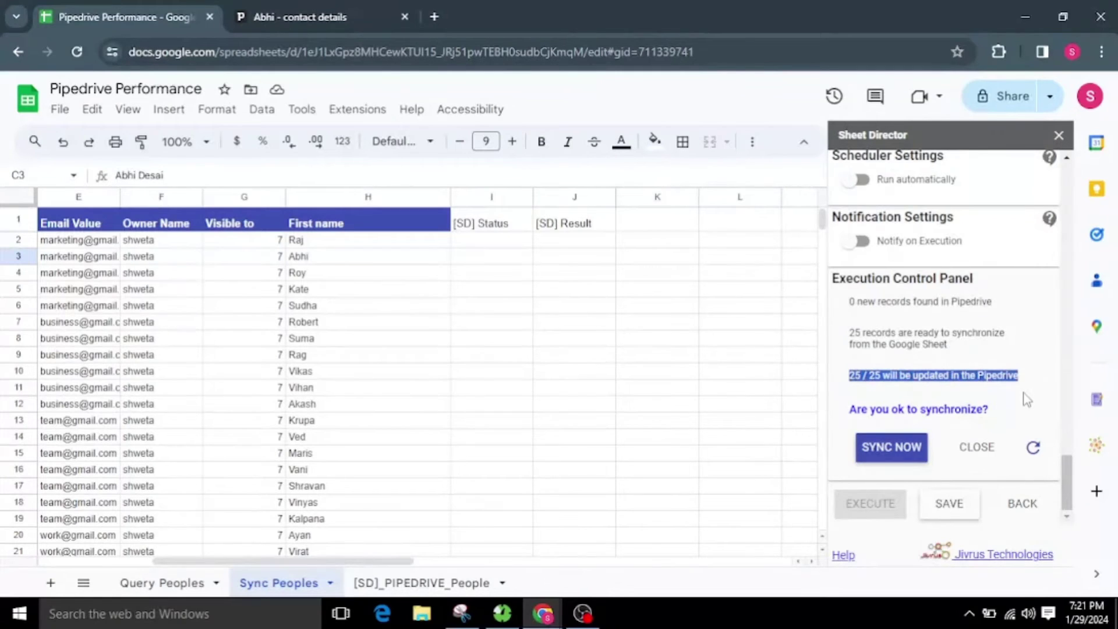
{"action": "left_click", "coordinate": [1026, 399]}
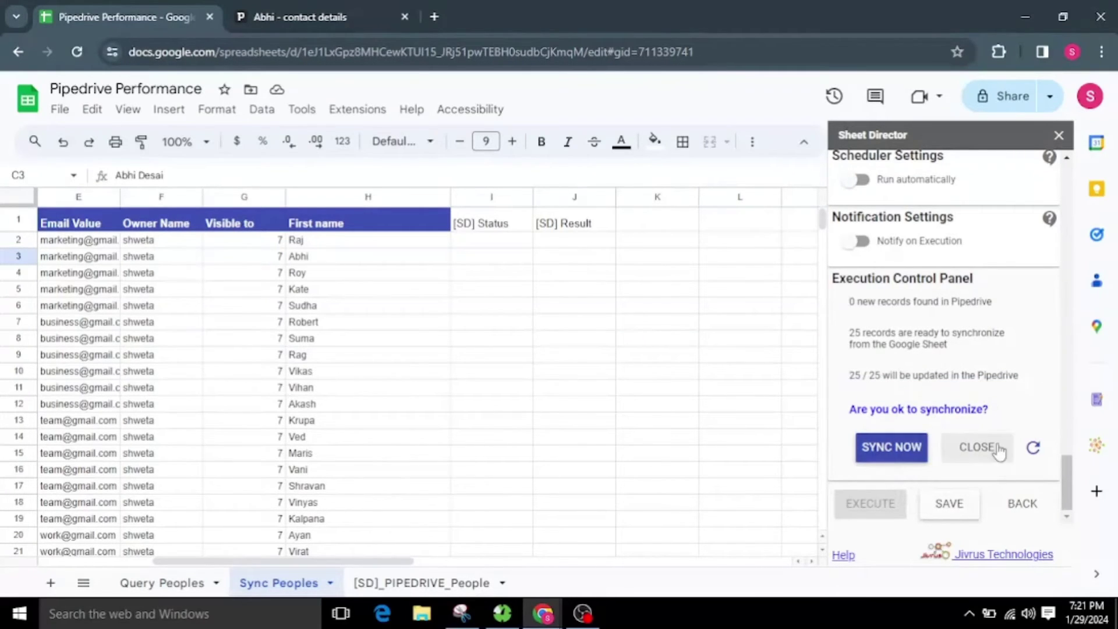
{"action": "left_click", "coordinate": [891, 457]}
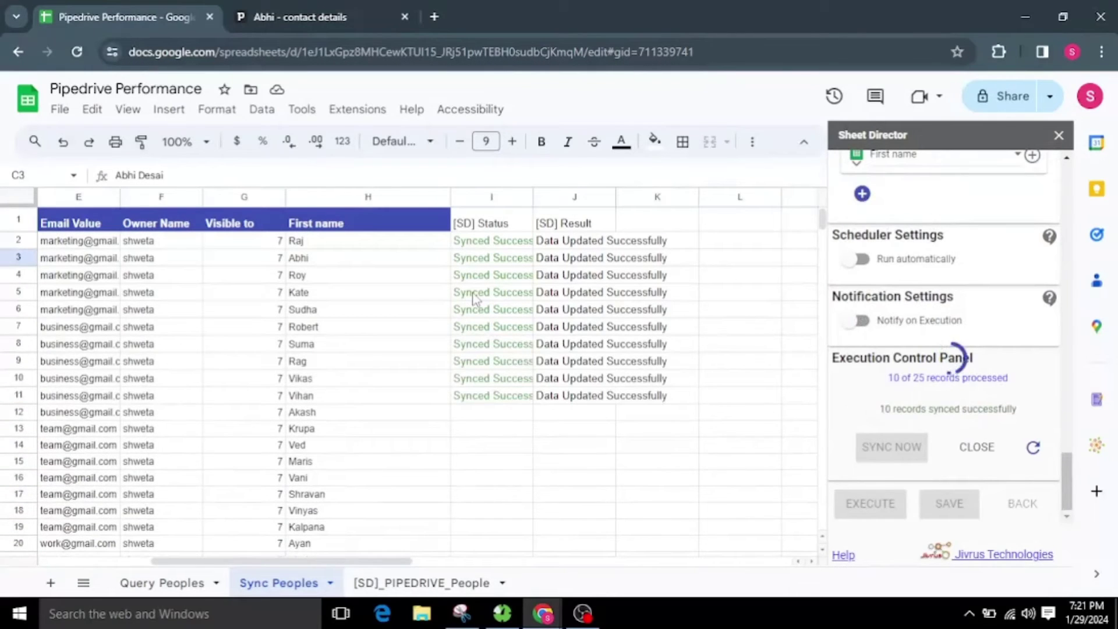
Switch to Pipedrive, reload the open contact to check its name and organization, and return to the sheet.
{"action": "left_click", "coordinate": [302, 11]}
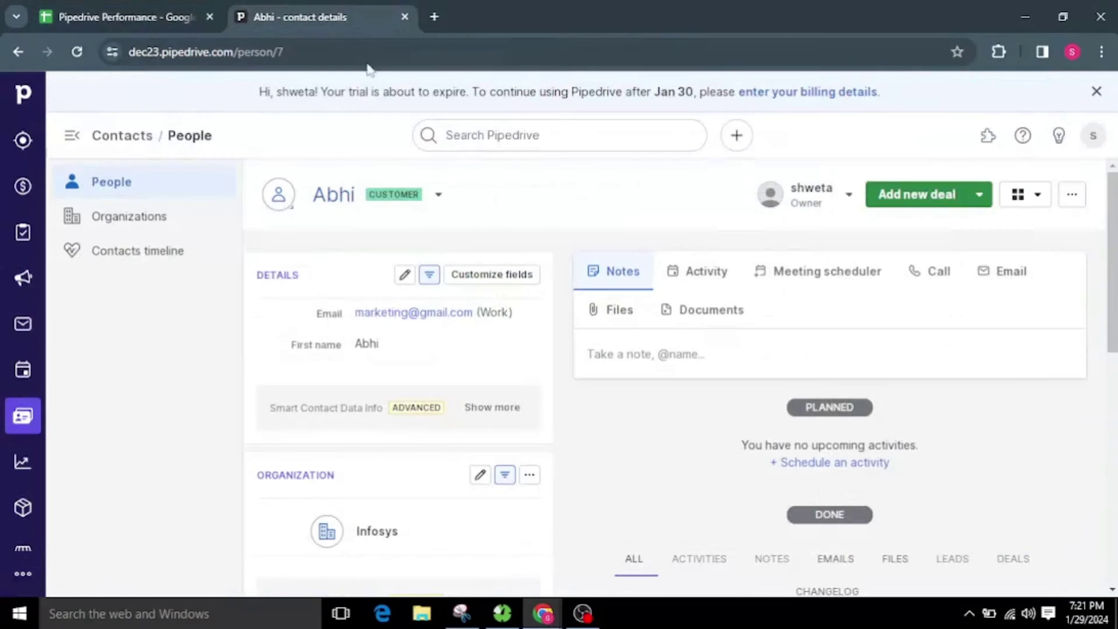
{"action": "left_click", "coordinate": [79, 53]}
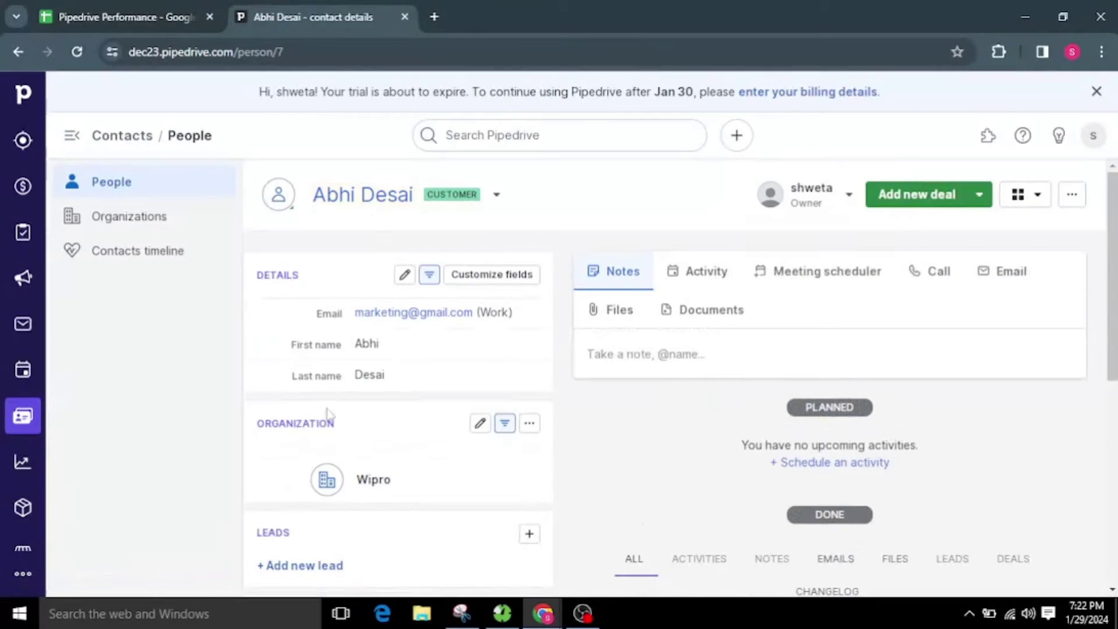
{"action": "left_click", "coordinate": [139, 7]}
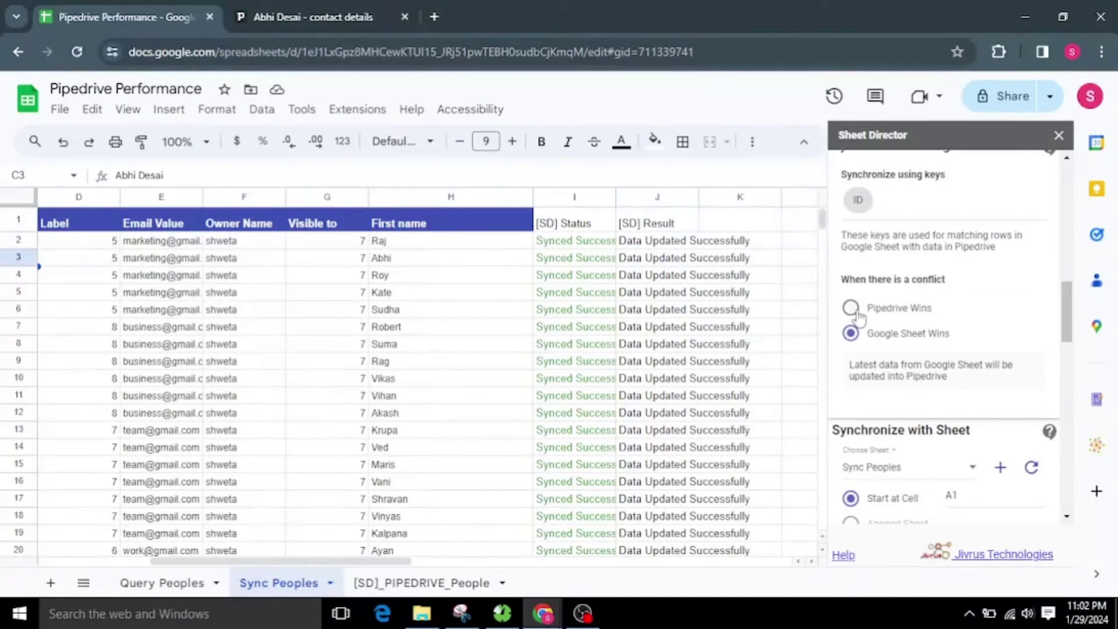
Set conflicts to resolve as Pipedrive Wins and clear the old entries beneath the [SD] Status and [SD] Result headers.
{"action": "left_click", "coordinate": [850, 308]}
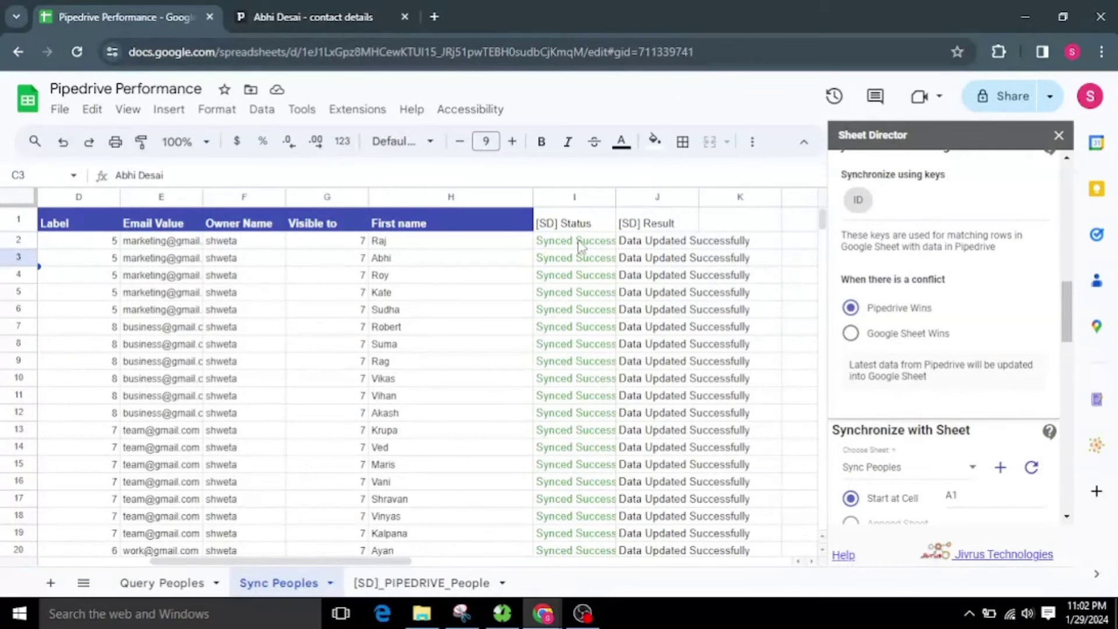
{"action": "left_click_drag", "start_coordinate": [578, 244], "coordinate": [693, 476]}
{"action": "key", "text": "Delete"}
{"action": "left_click", "coordinate": [694, 474]}
{"action": "scroll", "coordinate": [579, 501], "scroll_direction": "up", "scroll_amount": 5}
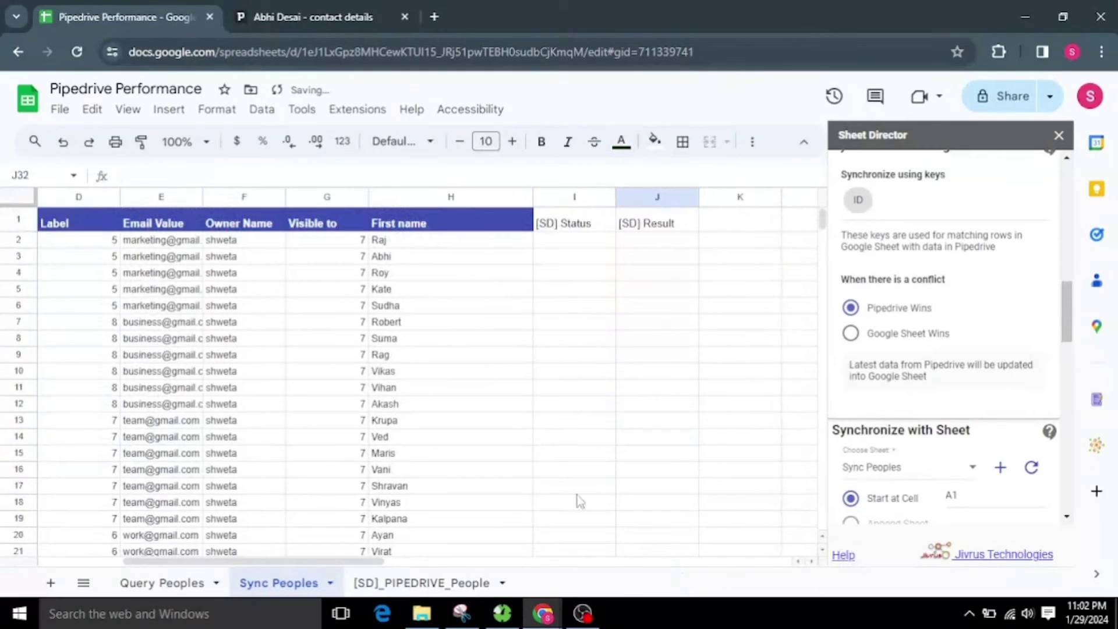
In row 2 of the Sync Peoples sheet, change the organization to HCL and replace the contact's name with a different one.
{"action": "left_click_drag", "start_coordinate": [381, 561], "coordinate": [237, 561]}
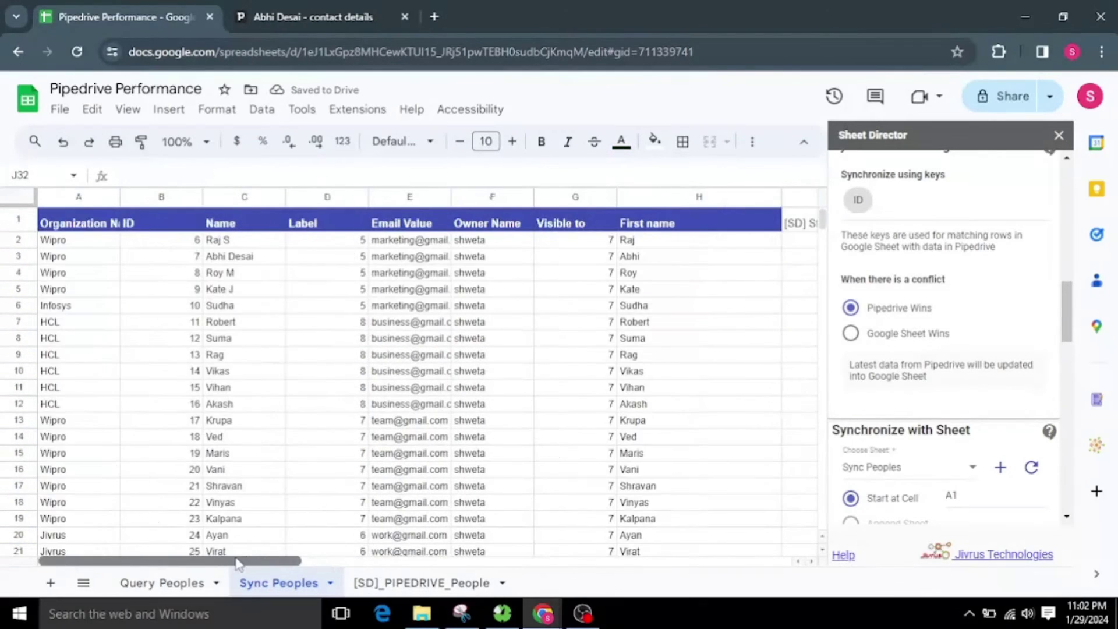
{"action": "left_click", "coordinate": [67, 240]}
{"action": "double_click", "coordinate": [73, 240]}
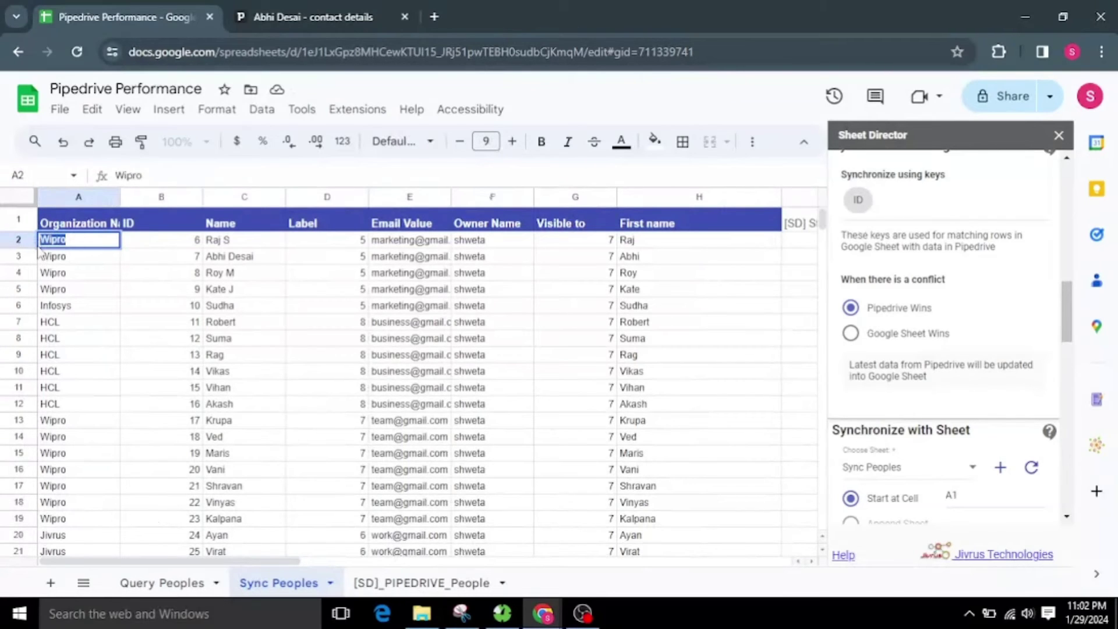
{"action": "type", "text": "HCL"}
{"action": "left_click", "coordinate": [215, 240]}
{"action": "double_click", "coordinate": [215, 240]}
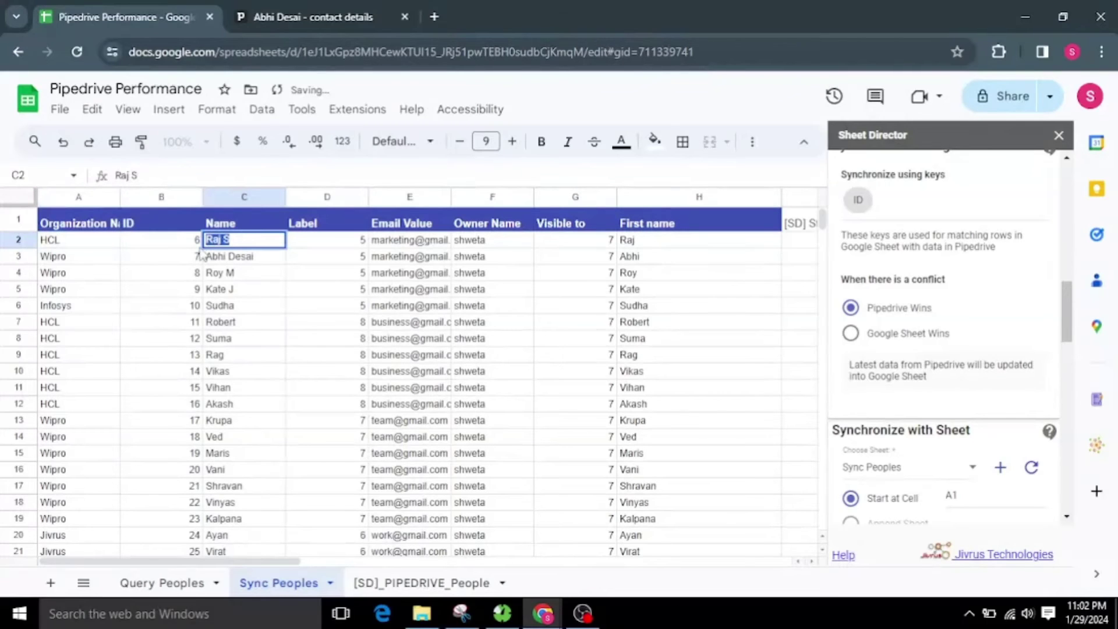
{"action": "type", "text": "Joe"}
{"action": "left_click", "coordinate": [697, 455]}
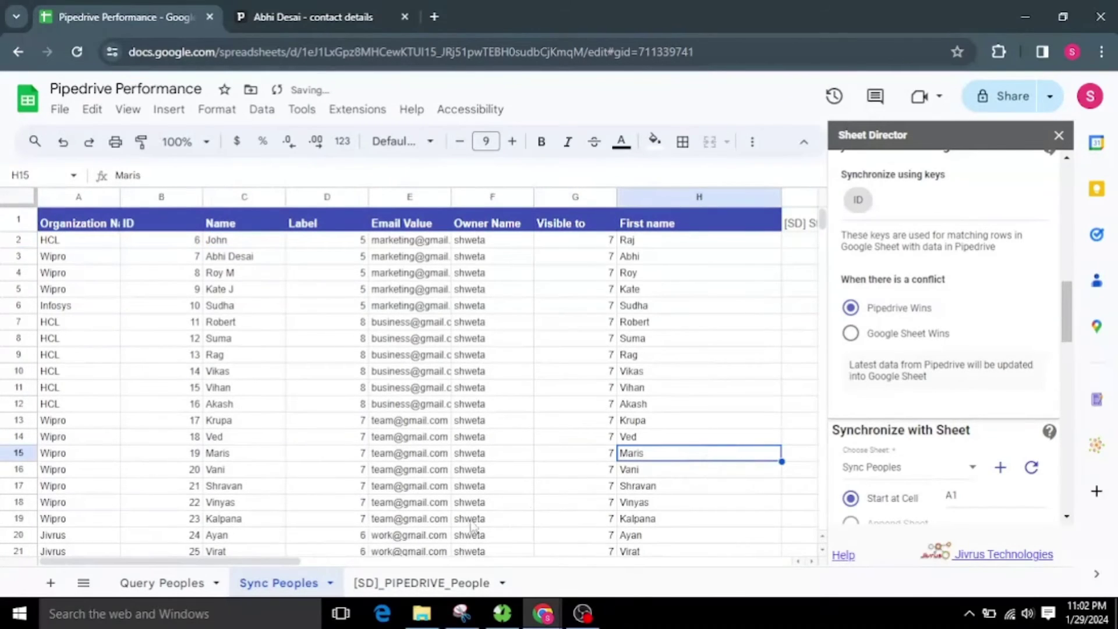
Execute the People synchronization for the Sync Peoples sheet with Pipedrive winning conflicts, and approve updating the sheet.
{"action": "left_click_drag", "start_coordinate": [264, 560], "coordinate": [429, 566]}
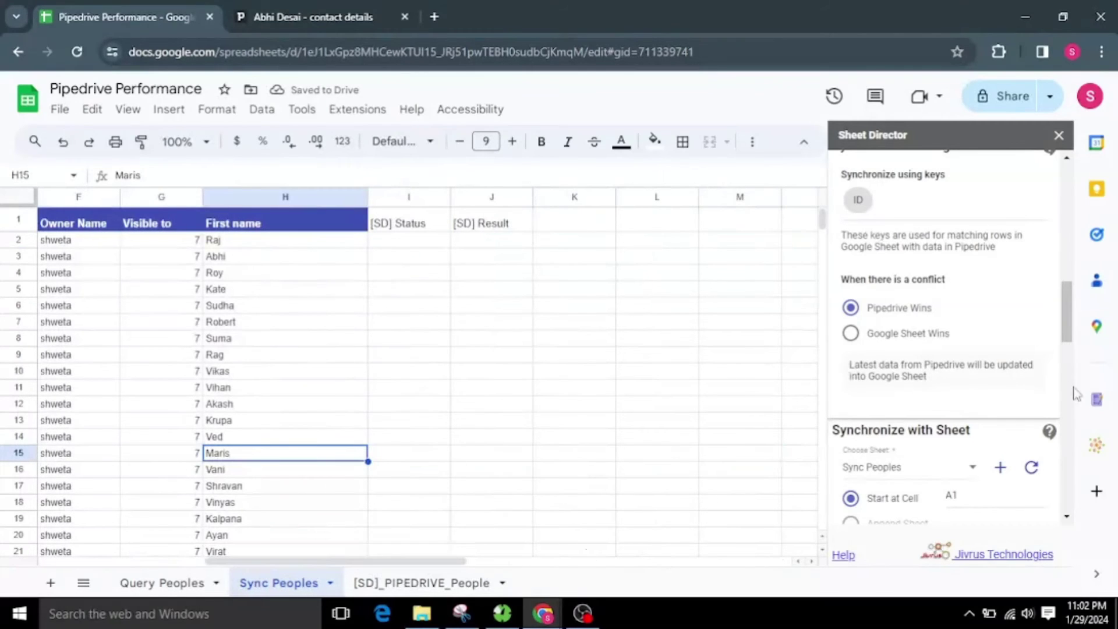
{"action": "scroll", "coordinate": [908, 406], "scroll_direction": "down", "scroll_amount": 3}
{"action": "scroll", "coordinate": [907, 408], "scroll_direction": "down", "scroll_amount": 5}
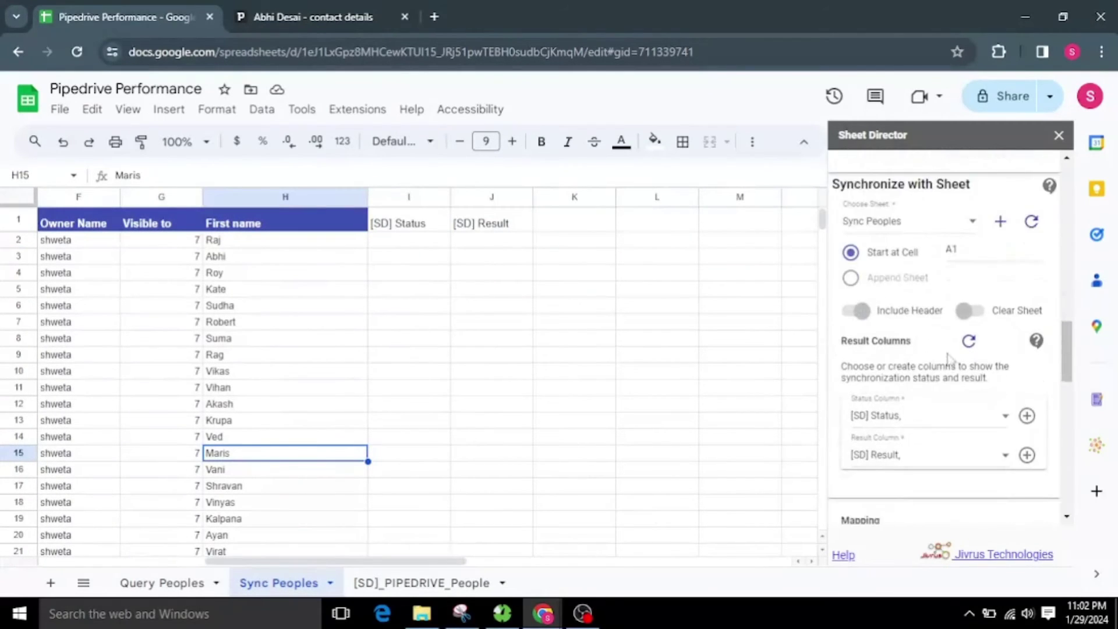
{"action": "left_click", "coordinate": [968, 249]}
{"action": "scroll", "coordinate": [927, 384], "scroll_direction": "down", "scroll_amount": 10}
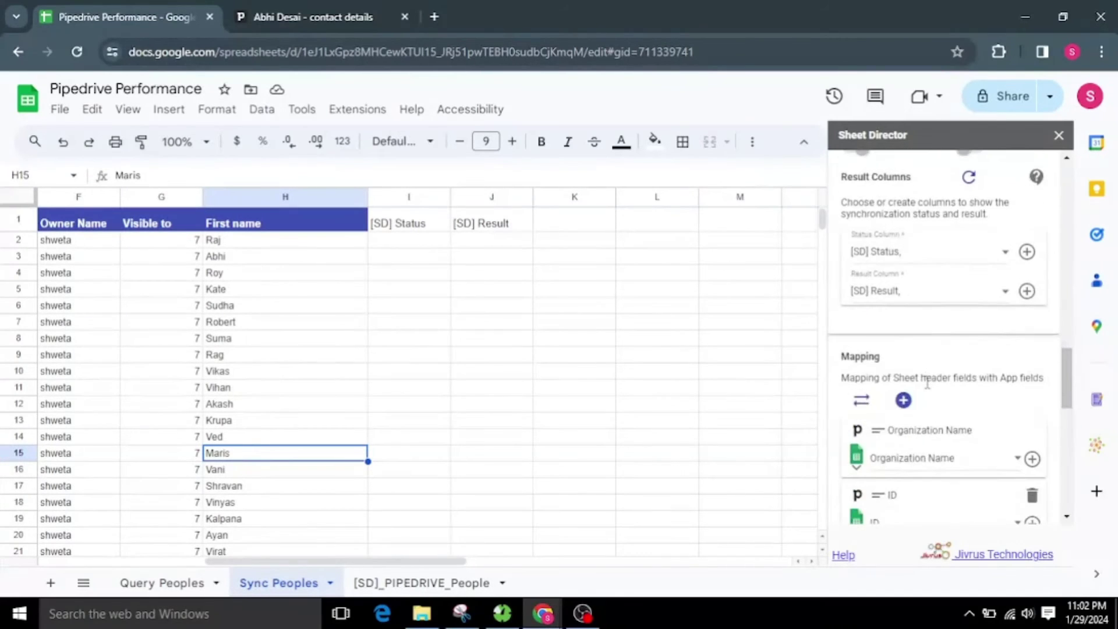
{"action": "left_click", "coordinate": [864, 514]}
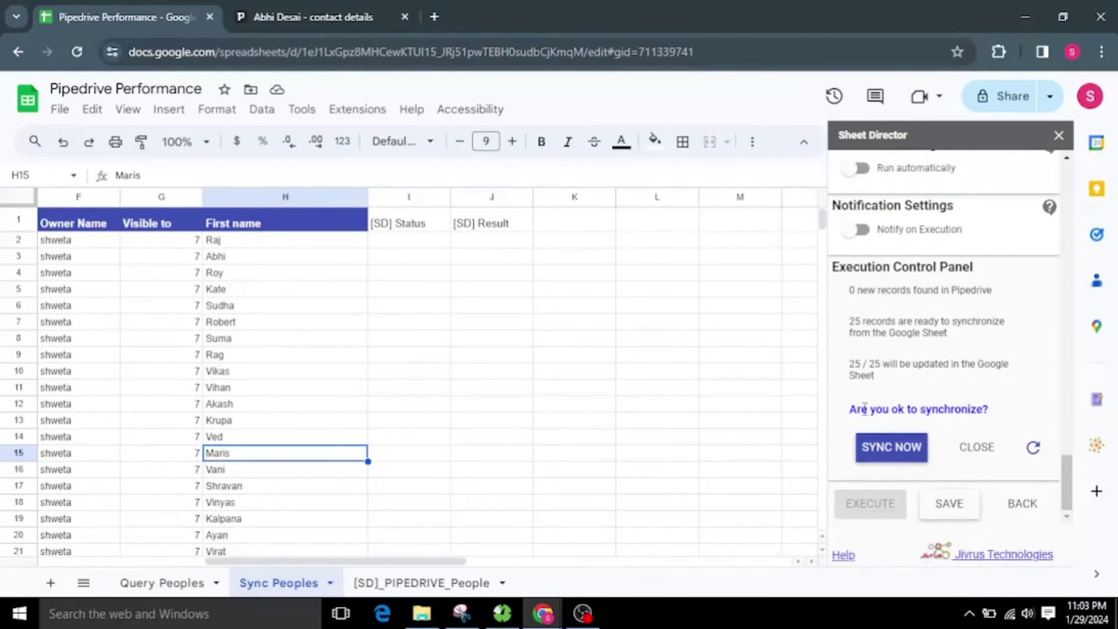
{"action": "left_click", "coordinate": [894, 451]}
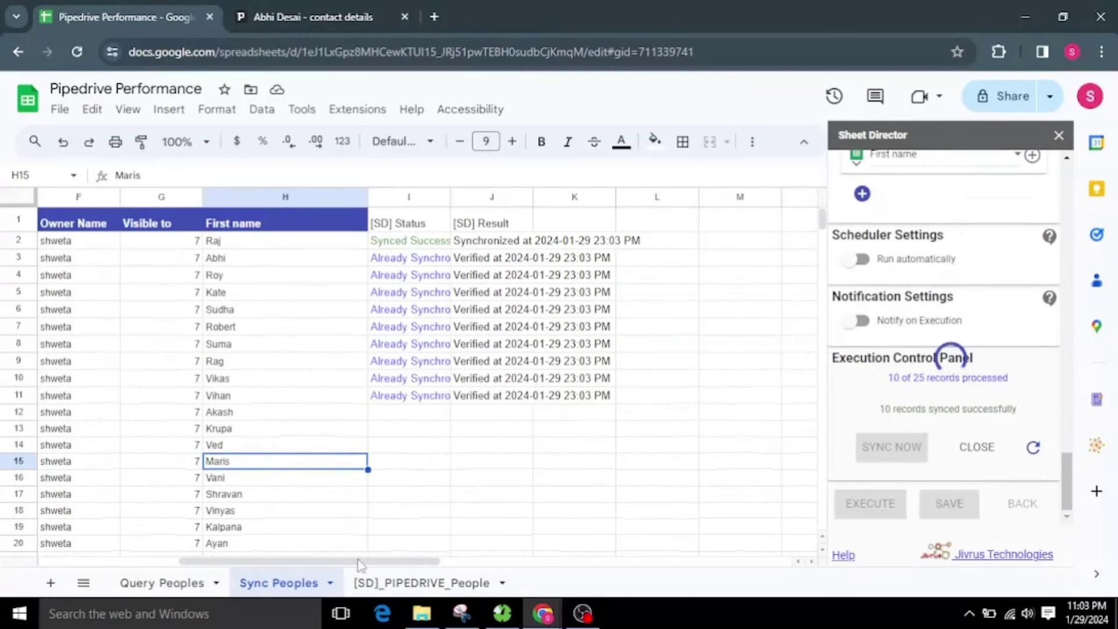
Check row 2's organization and name, the remaining People records, and the status and result columns in Sync Peoples.
{"action": "left_click_drag", "start_coordinate": [360, 563], "coordinate": [207, 567]}
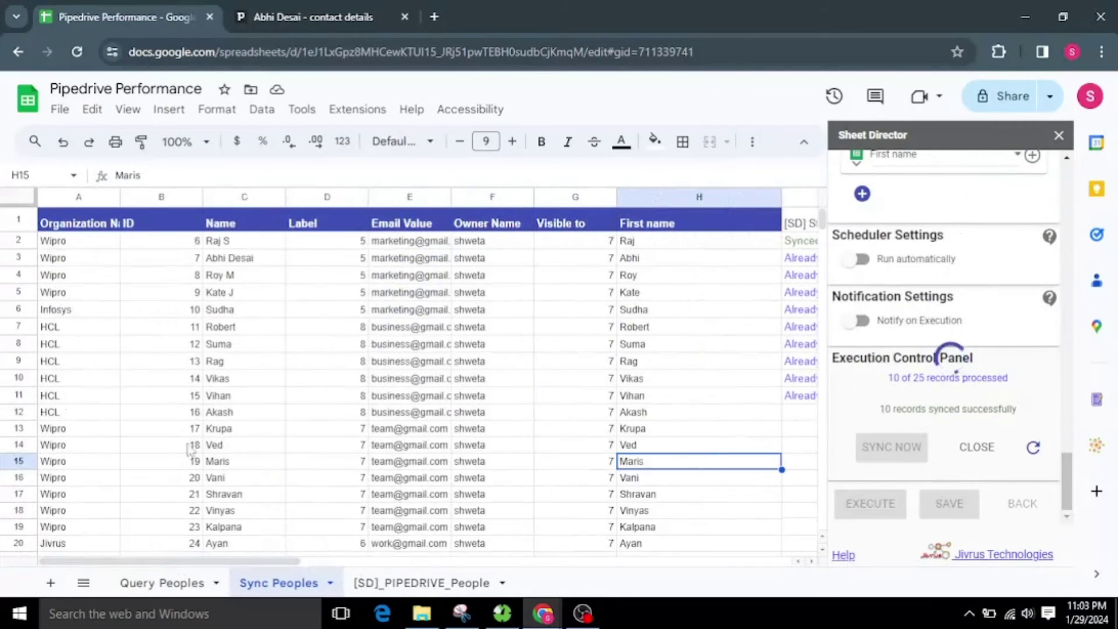
{"action": "left_click", "coordinate": [82, 243]}
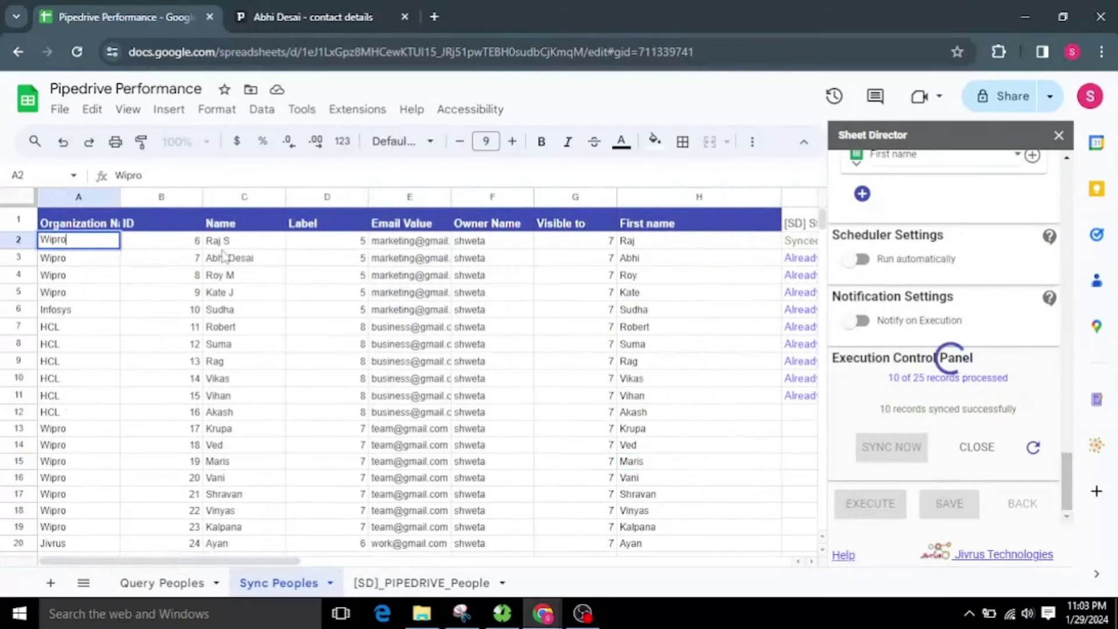
{"action": "left_click", "coordinate": [248, 241]}
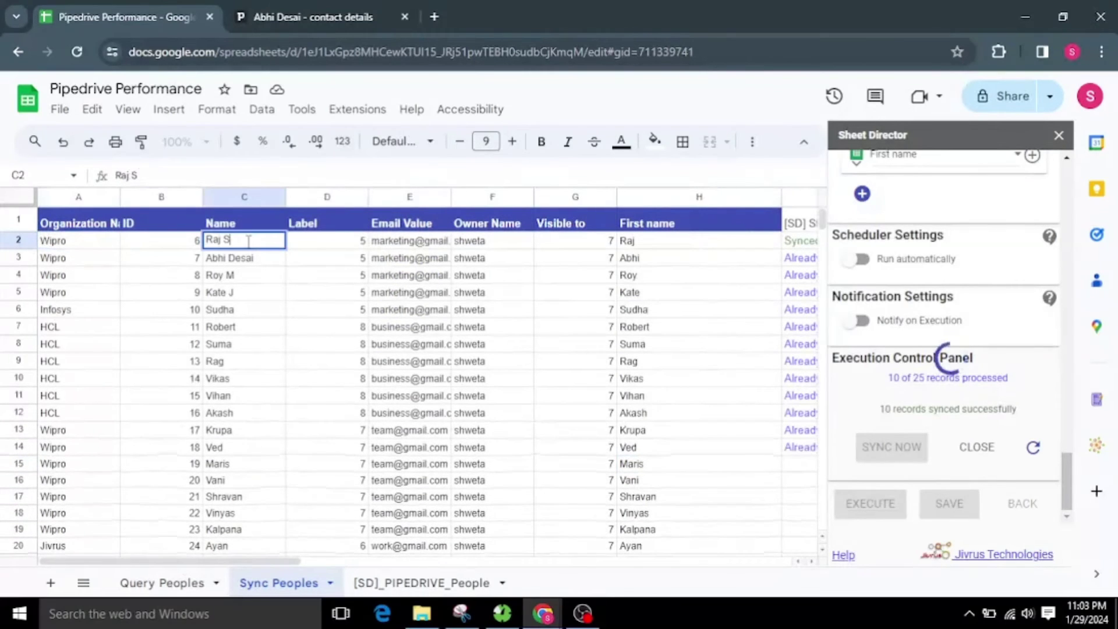
{"action": "left_click", "coordinate": [315, 251]}
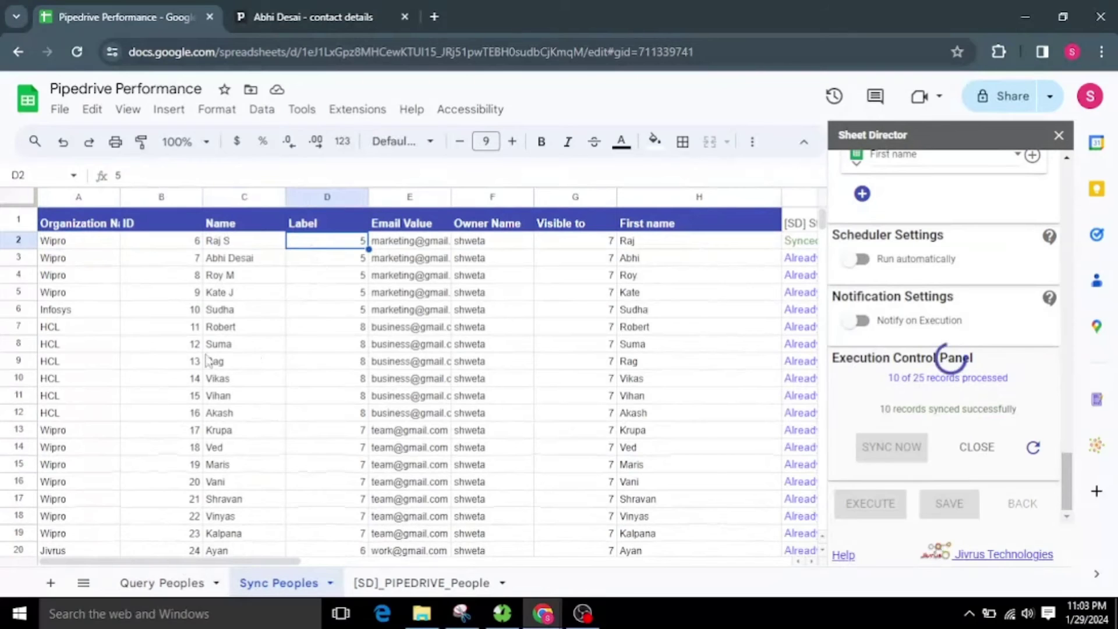
{"action": "scroll", "coordinate": [279, 454], "scroll_direction": "down", "scroll_amount": 3}
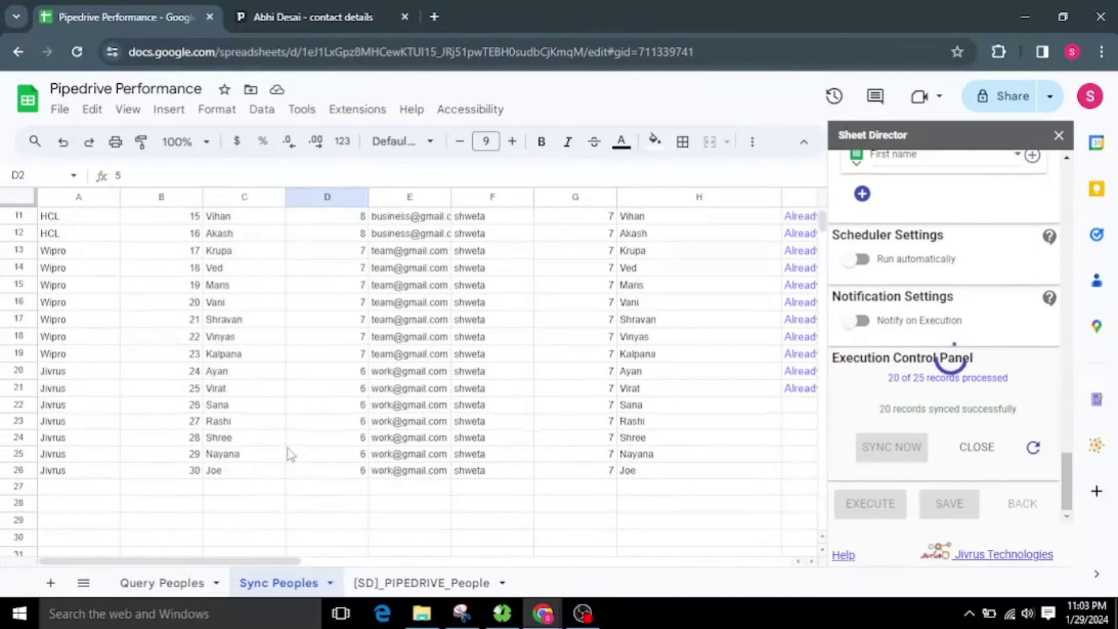
{"action": "scroll", "coordinate": [282, 472], "scroll_direction": "up", "scroll_amount": 2}
{"action": "left_click_drag", "start_coordinate": [271, 560], "coordinate": [348, 574]}
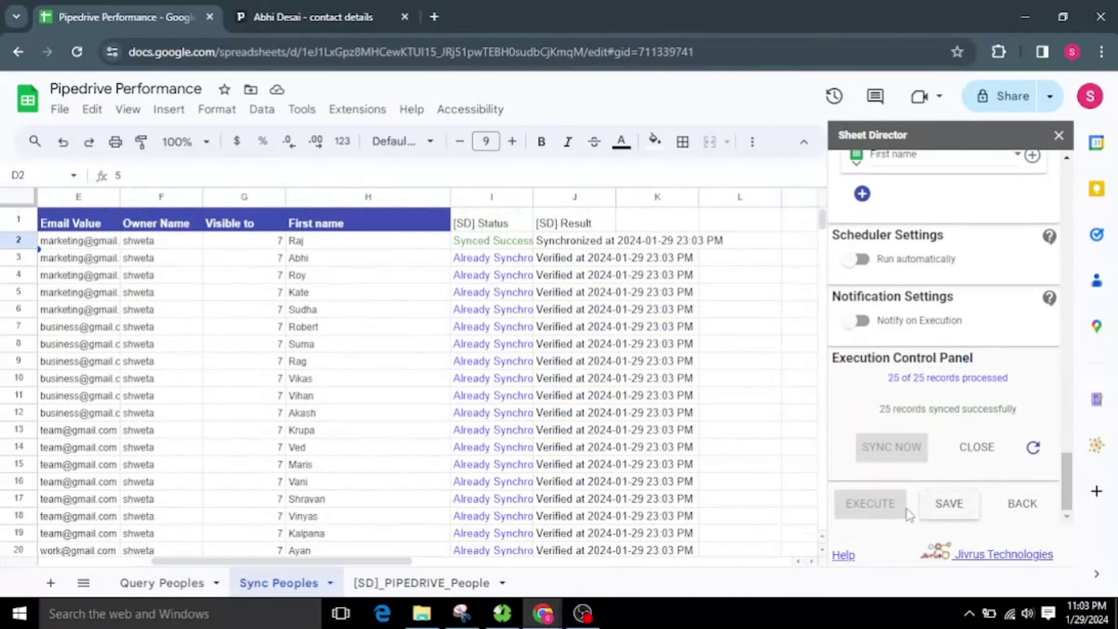
{"action": "left_click_drag", "start_coordinate": [279, 561], "coordinate": [169, 561]}
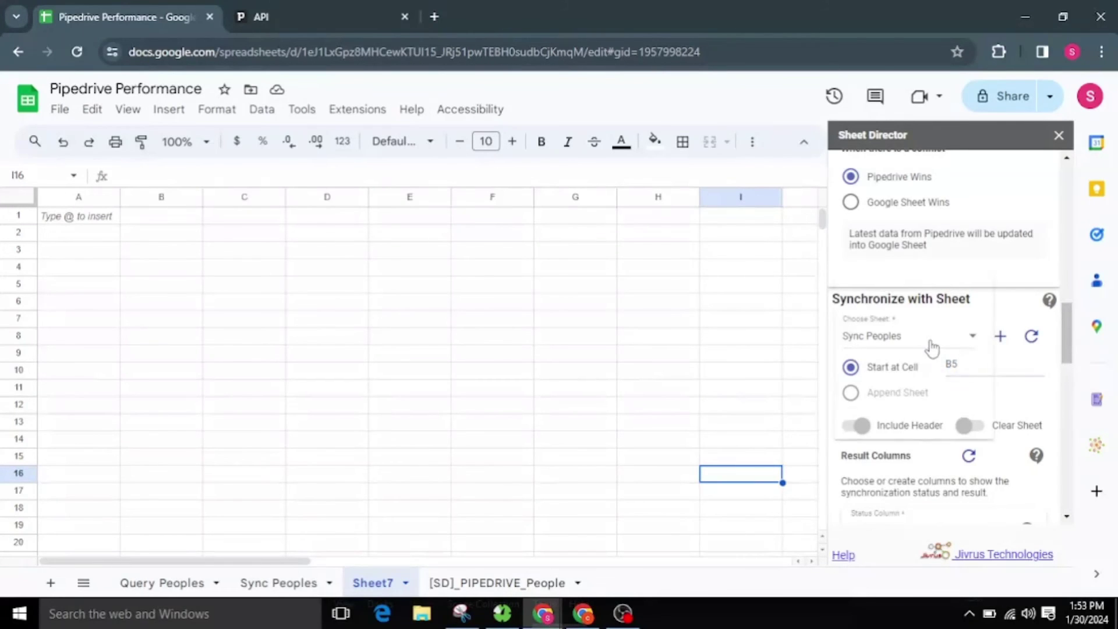
Refresh the list of available sheets and choose Sheet7 as the sheet to synchronize with.
{"action": "left_click", "coordinate": [931, 335]}
{"action": "left_click", "coordinate": [931, 343]}
{"action": "left_click", "coordinate": [1031, 336]}
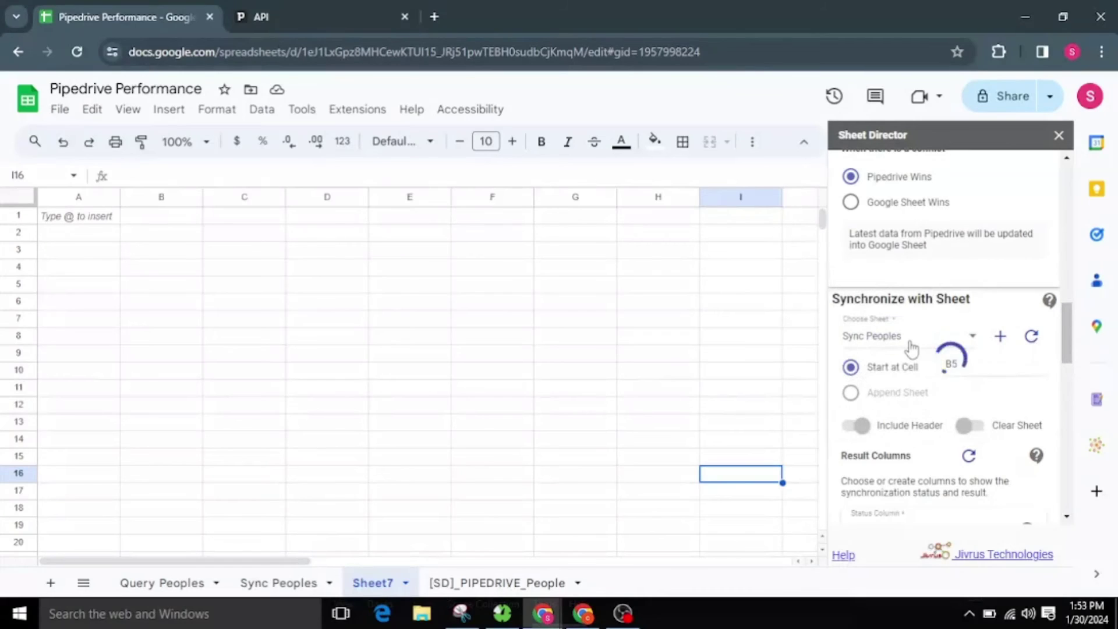
{"action": "left_click", "coordinate": [911, 343]}
{"action": "left_click", "coordinate": [898, 383]}
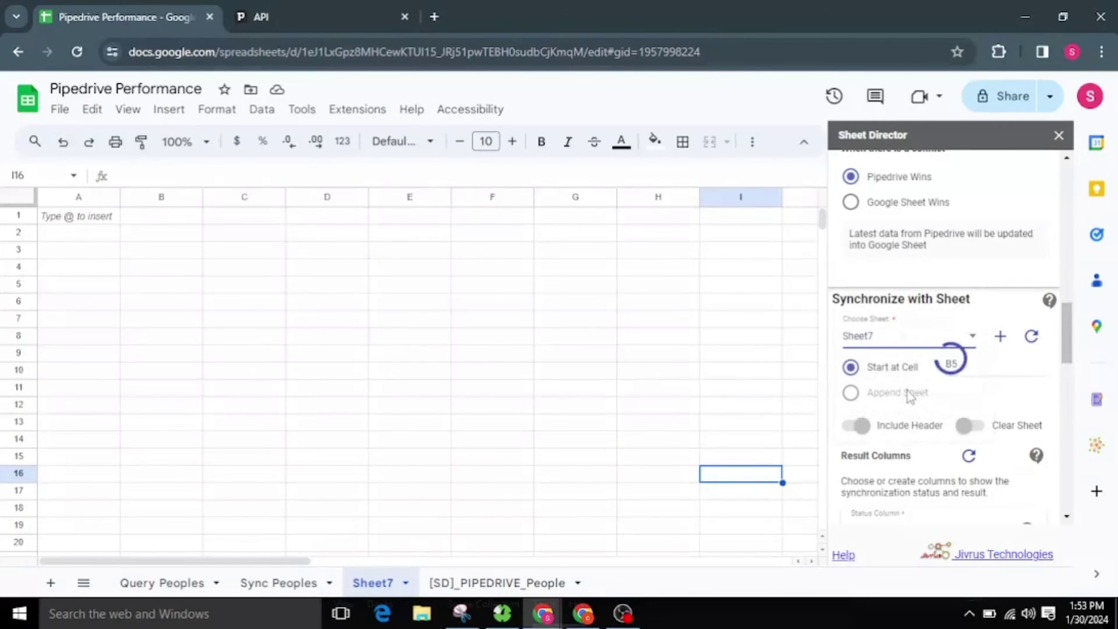
Execute the synchronization for the empty Sheet7 and get the People records from Pipedrive first.
{"action": "scroll", "coordinate": [908, 395], "scroll_direction": "down", "scroll_amount": 15}
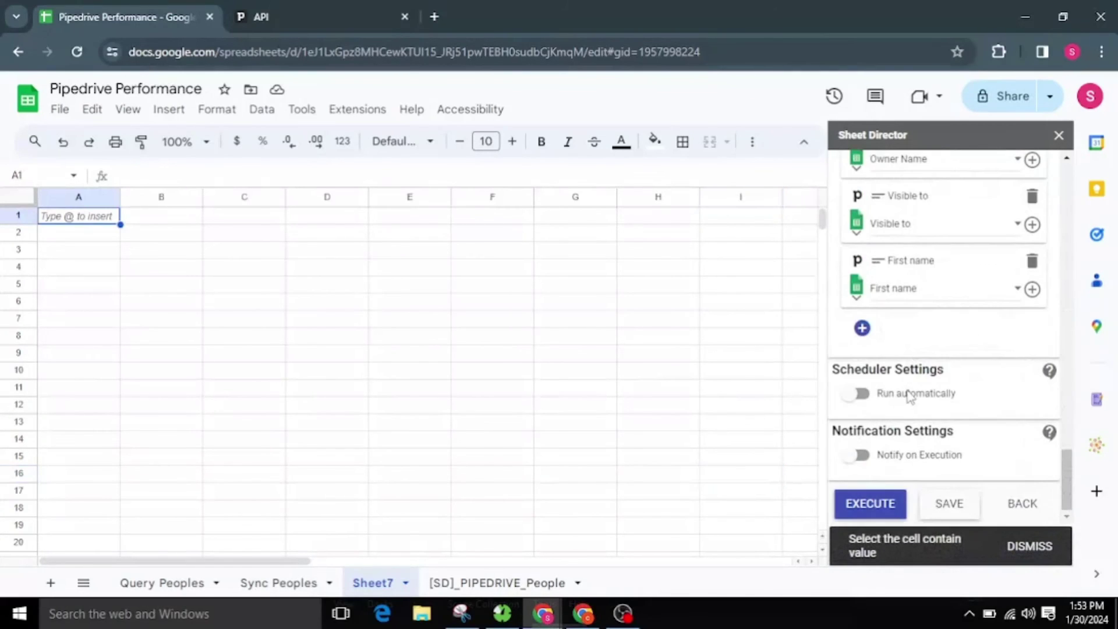
{"action": "left_click", "coordinate": [887, 504]}
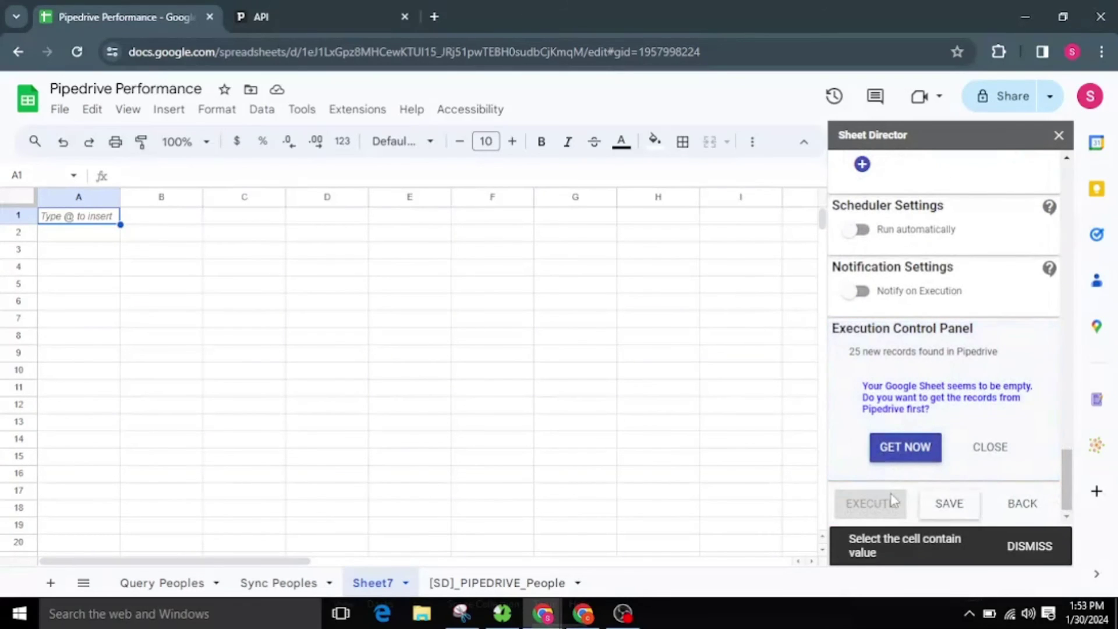
{"action": "left_click", "coordinate": [896, 443]}
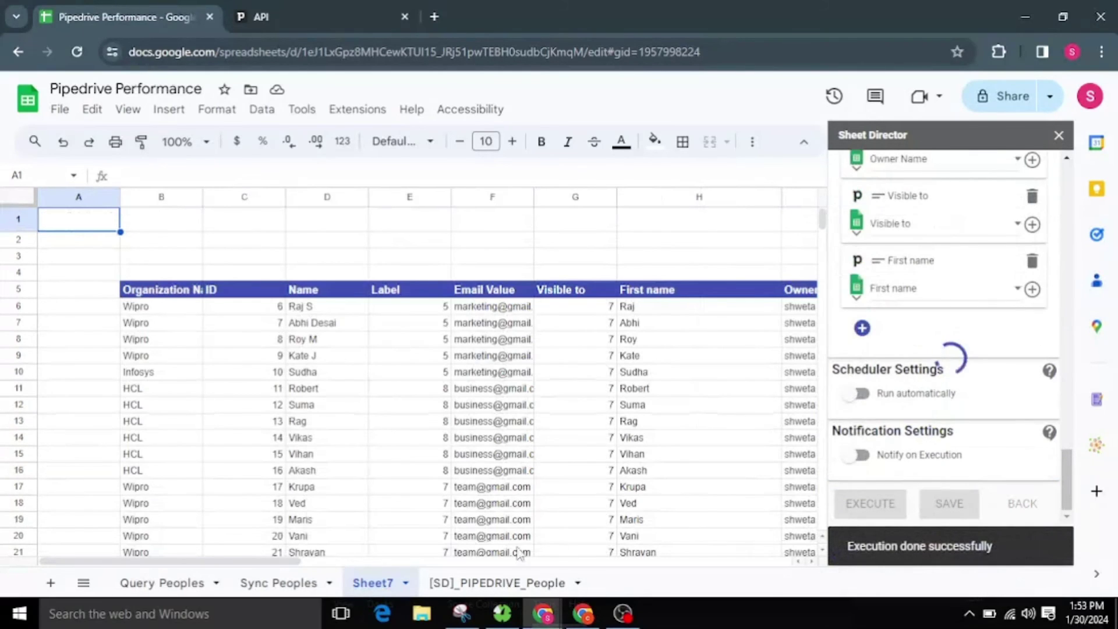
Create the [SD] Status and [SD] Result columns after the last data column of Sheet7.
{"action": "left_click_drag", "start_coordinate": [270, 567], "coordinate": [405, 567]}
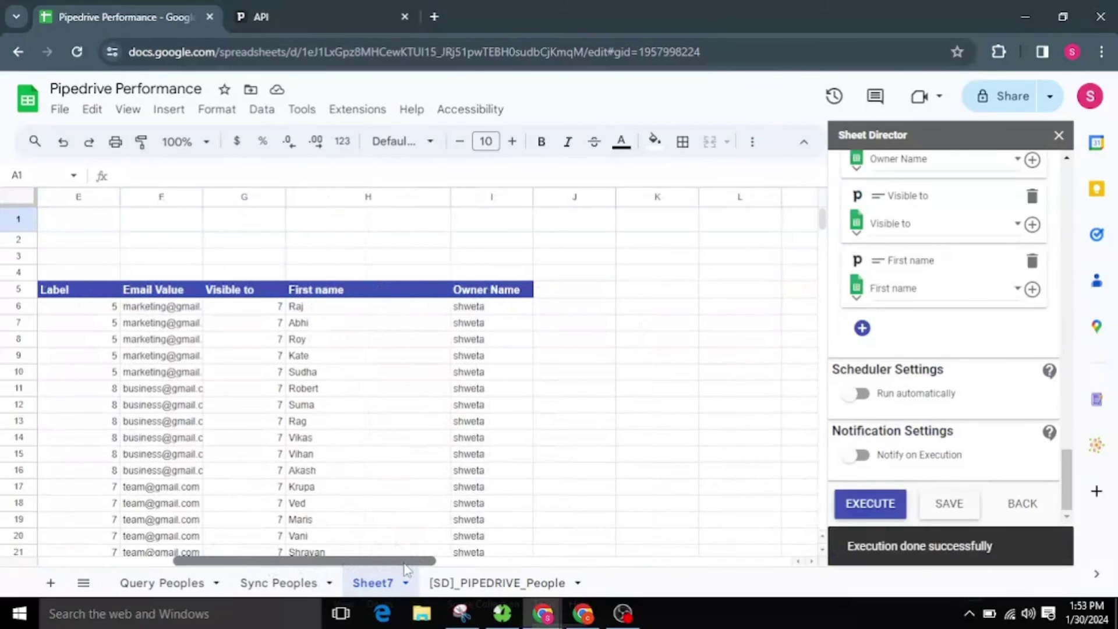
{"action": "scroll", "coordinate": [1001, 385], "scroll_direction": "up", "scroll_amount": 3}
{"action": "scroll", "coordinate": [1002, 386], "scroll_direction": "up", "scroll_amount": 5}
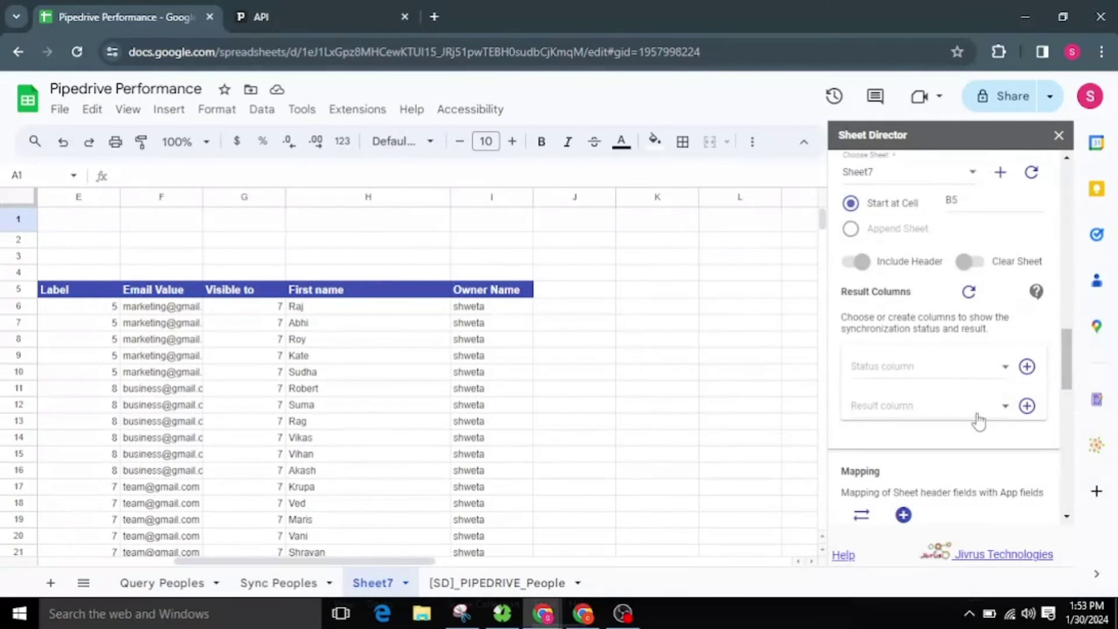
{"action": "left_click", "coordinate": [1026, 366]}
{"action": "left_click", "coordinate": [1026, 406]}
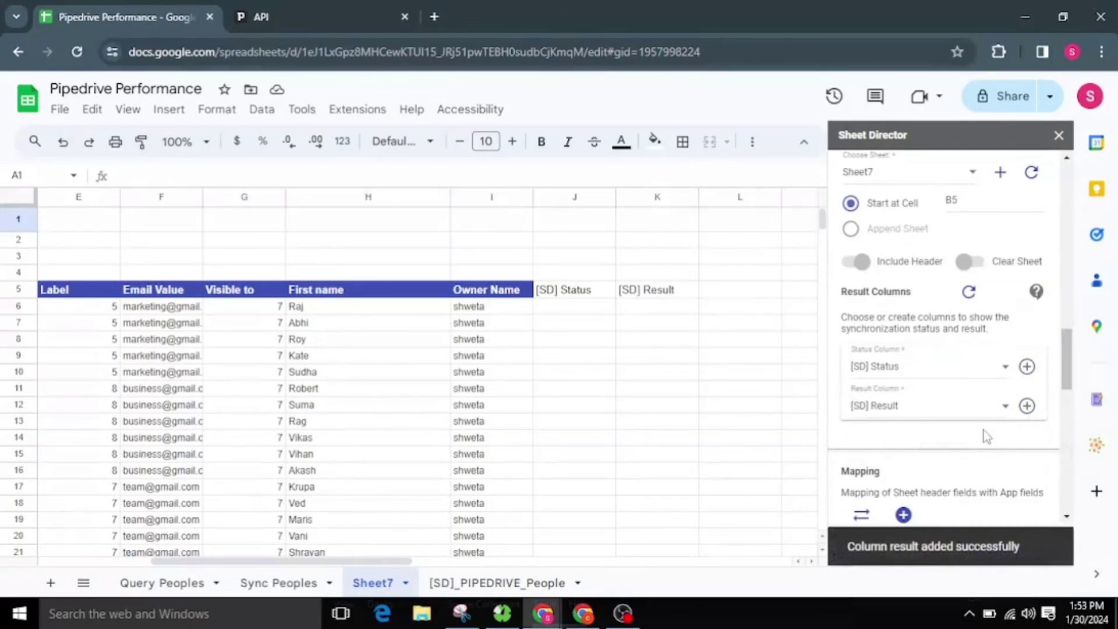
Execute the synchronization again for the filled Sheet7 and approve synchronizing its records.
{"action": "scroll", "coordinate": [985, 436], "scroll_direction": "down", "scroll_amount": 4}
{"action": "scroll", "coordinate": [985, 437], "scroll_direction": "down", "scroll_amount": 8}
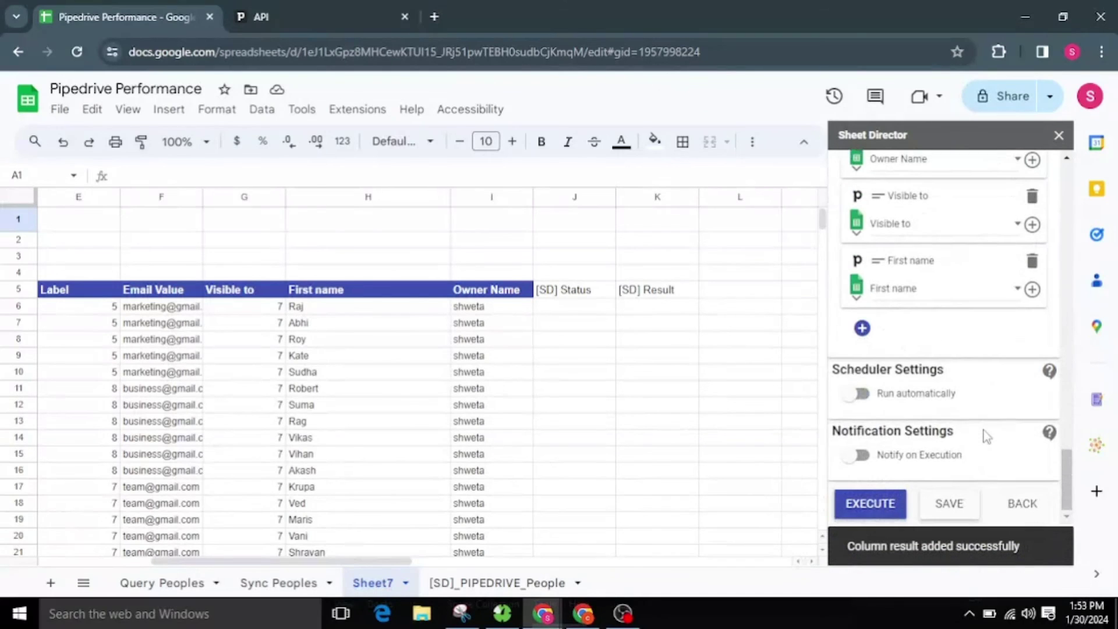
{"action": "left_click", "coordinate": [883, 507]}
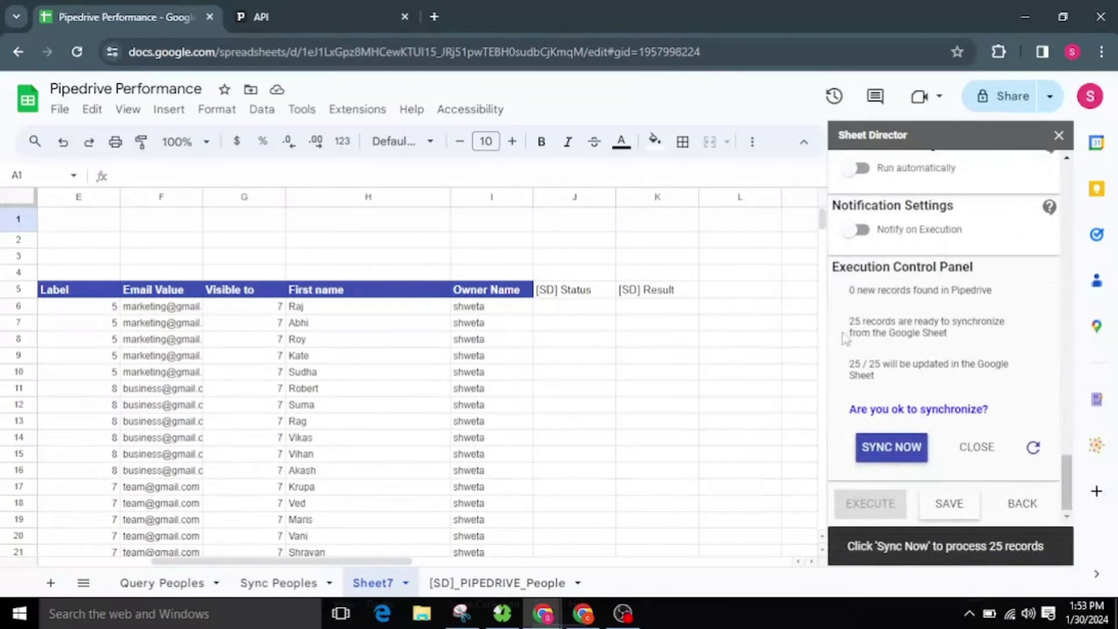
{"action": "left_click", "coordinate": [889, 436]}
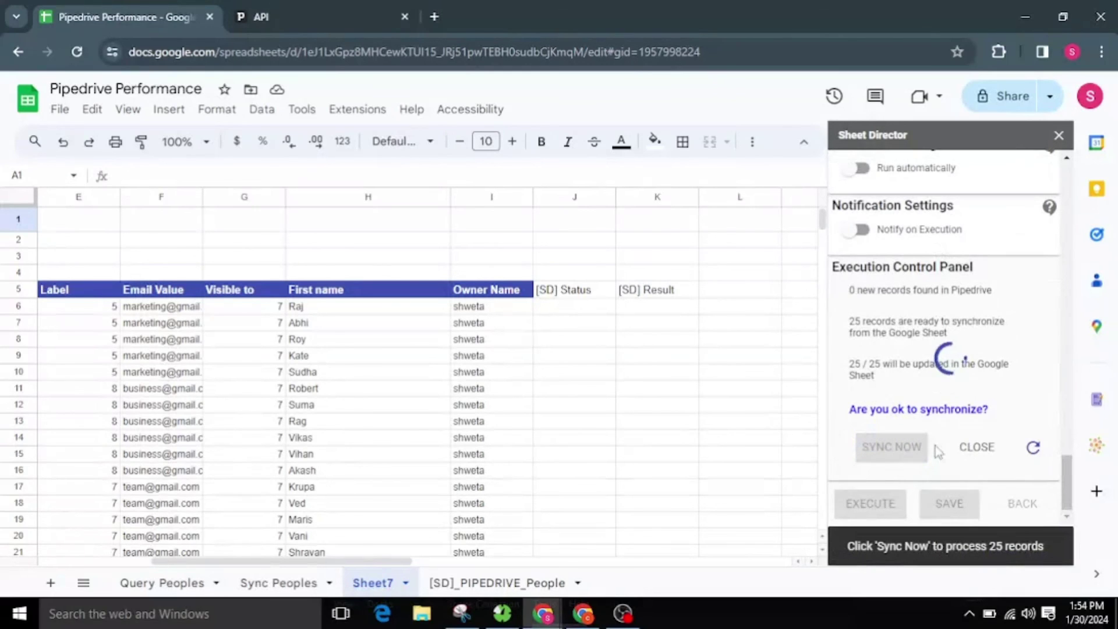